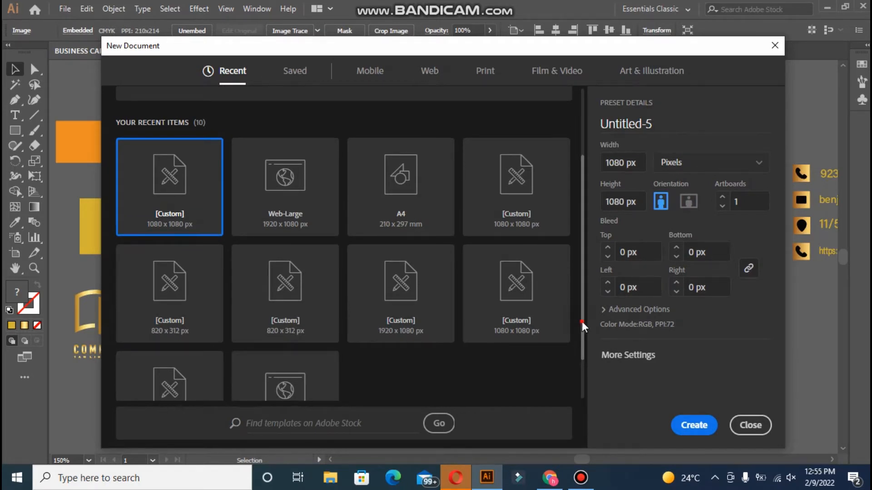
Review the width, height and bleed settings of the custom 3.5 x 2 in preset, and close the dialog without creating a document.
drag(582, 321, 576, 364)
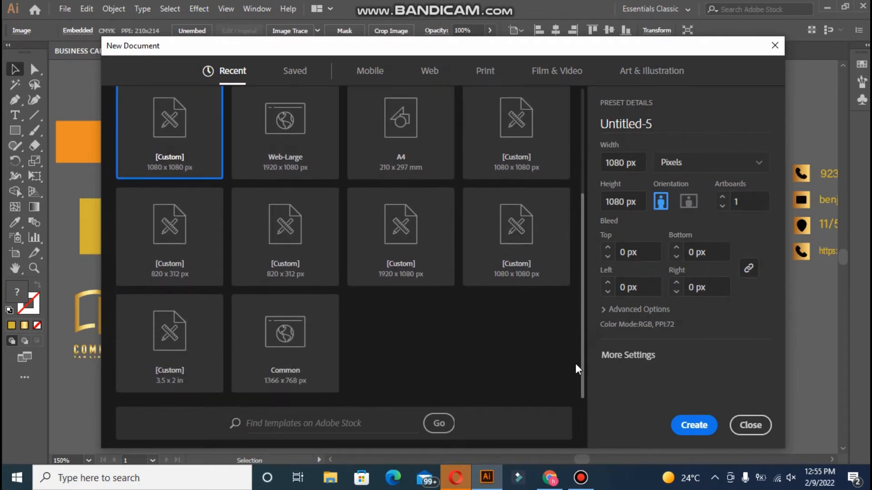
click(201, 318)
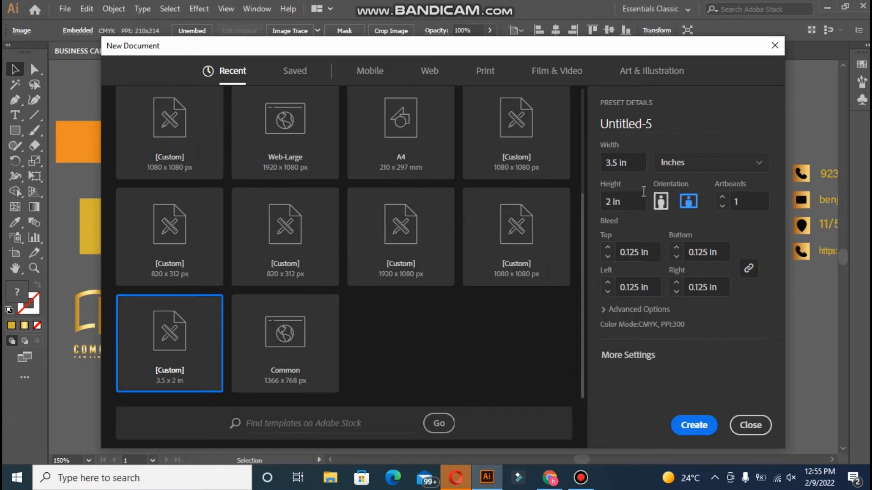
click(624, 201)
click(628, 166)
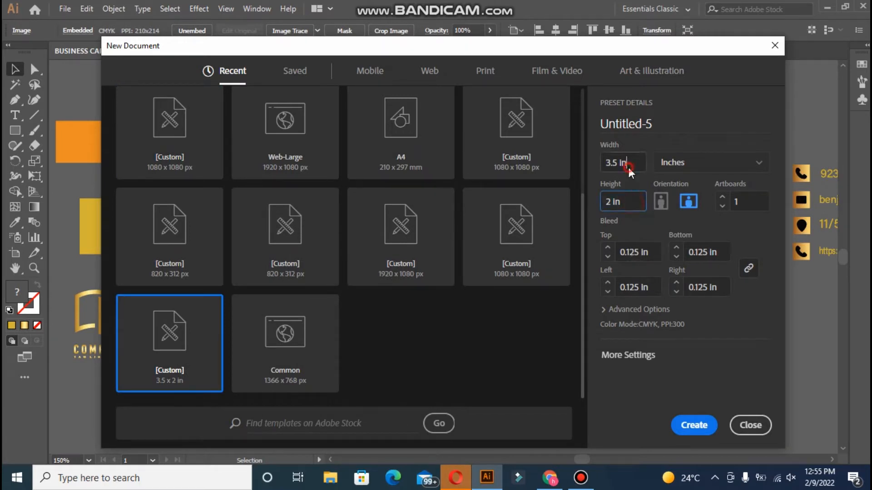
click(628, 251)
click(634, 289)
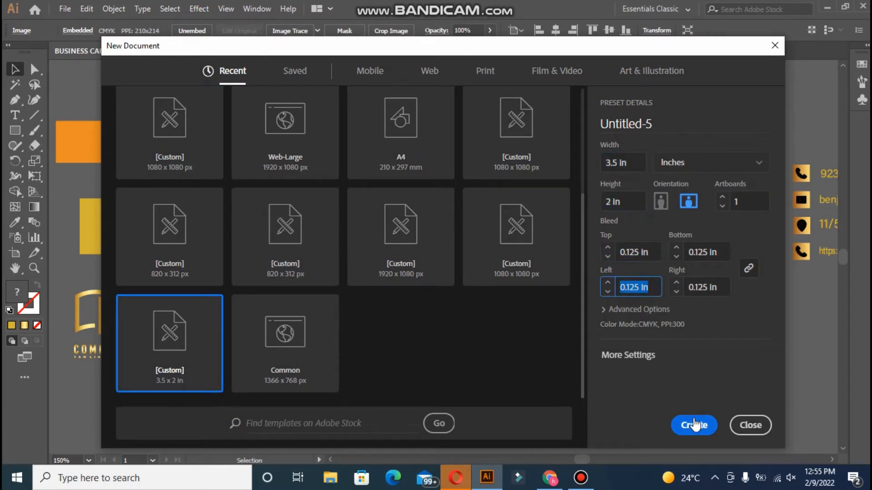
click(750, 424)
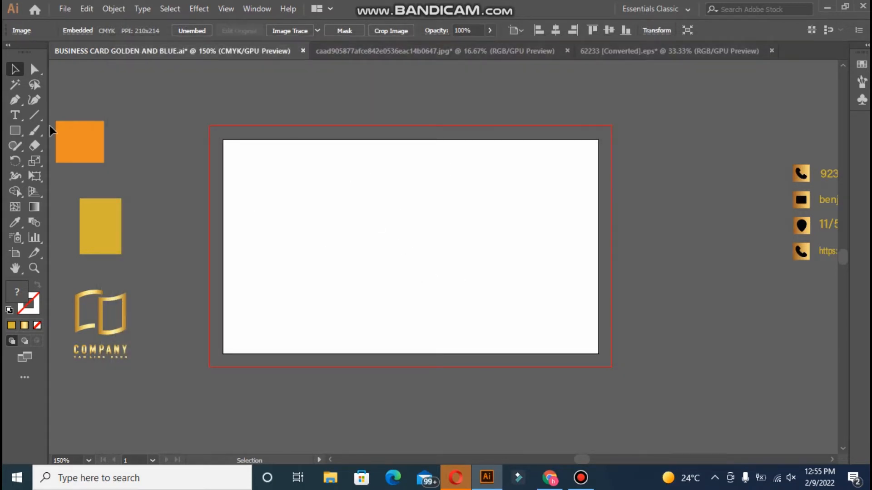
Draw a rectangle covering the whole card out to the bleed lines and fill it with black (000000).
click(18, 128)
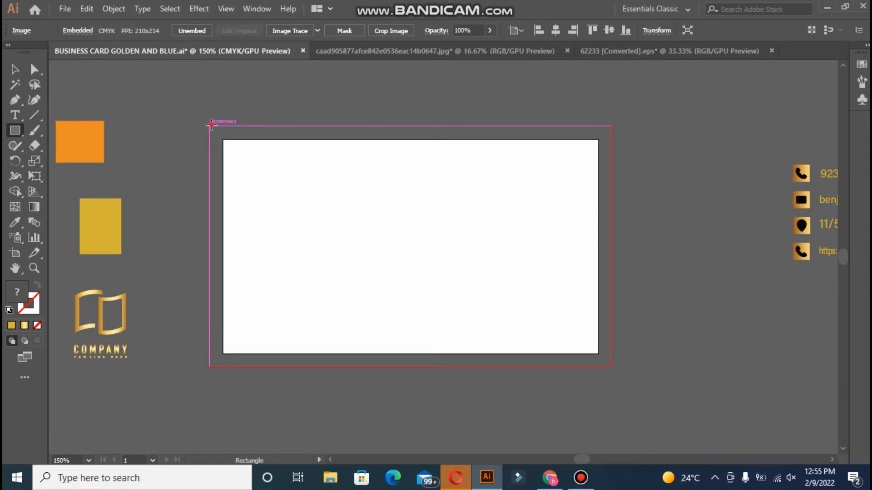
drag(211, 124, 611, 356)
click(15, 69)
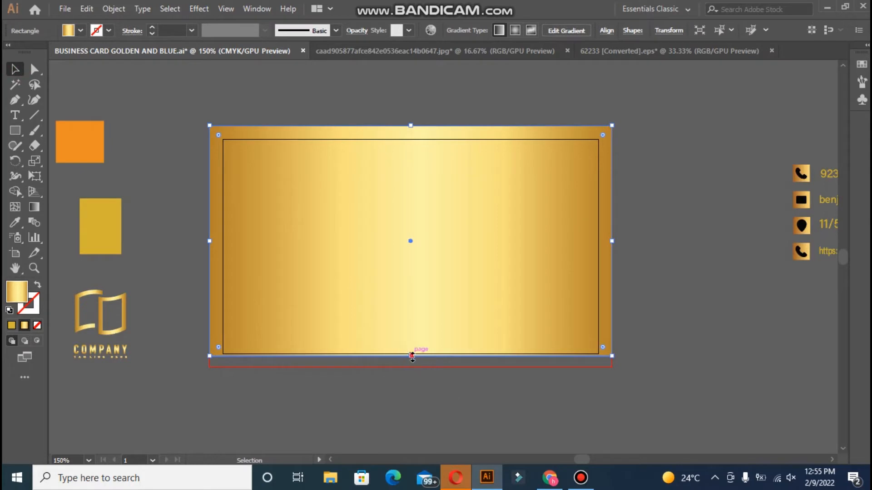
drag(411, 356, 413, 367)
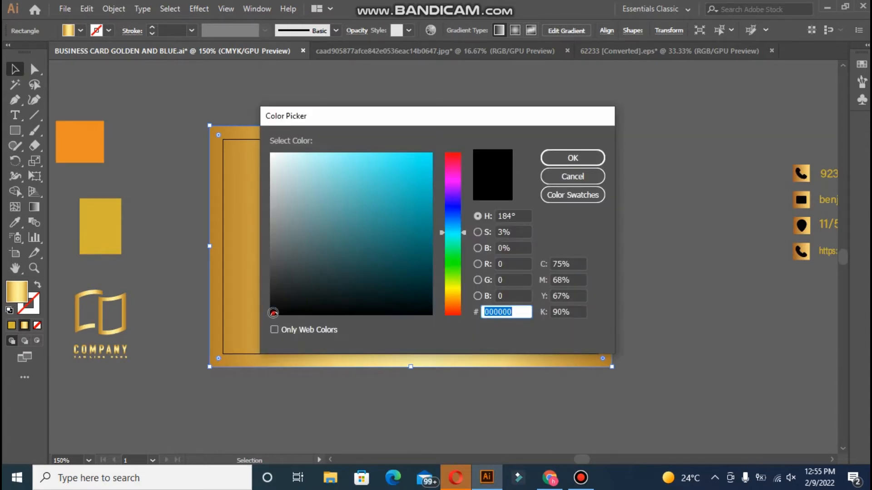
click(273, 313)
click(595, 156)
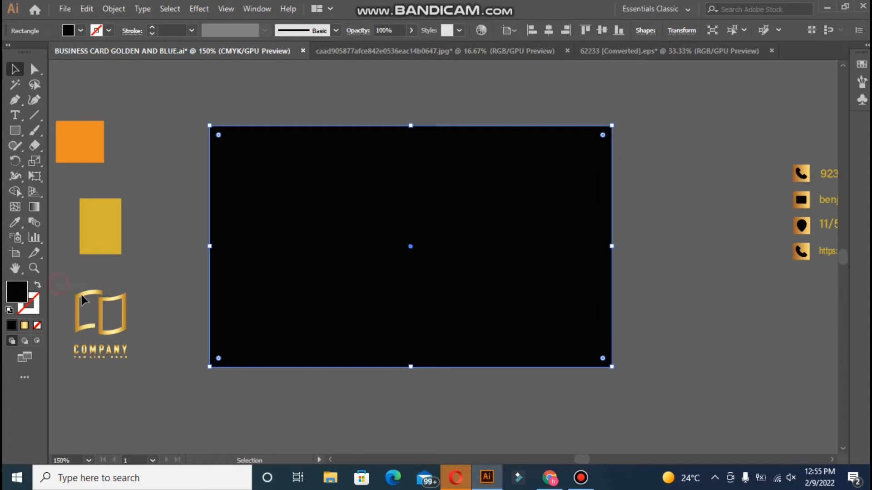
Move the gold company logo from beside the artboard onto the right part of the card.
click(125, 353)
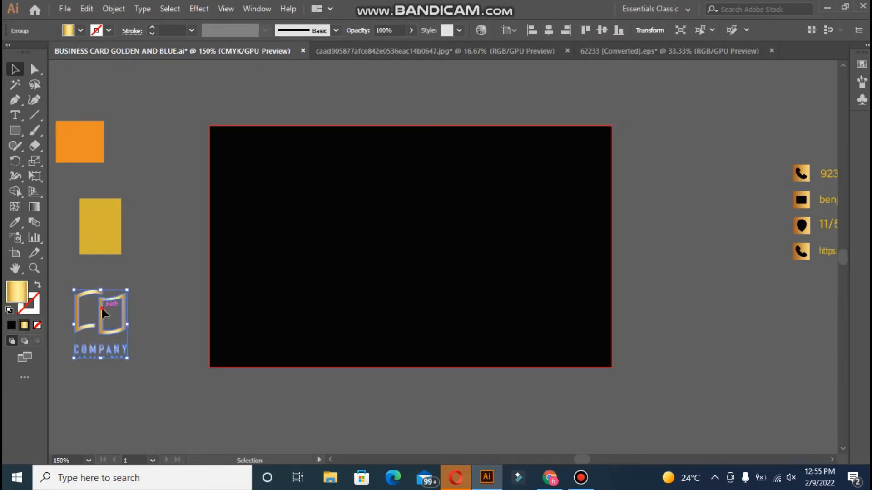
drag(101, 306, 541, 231)
click(565, 30)
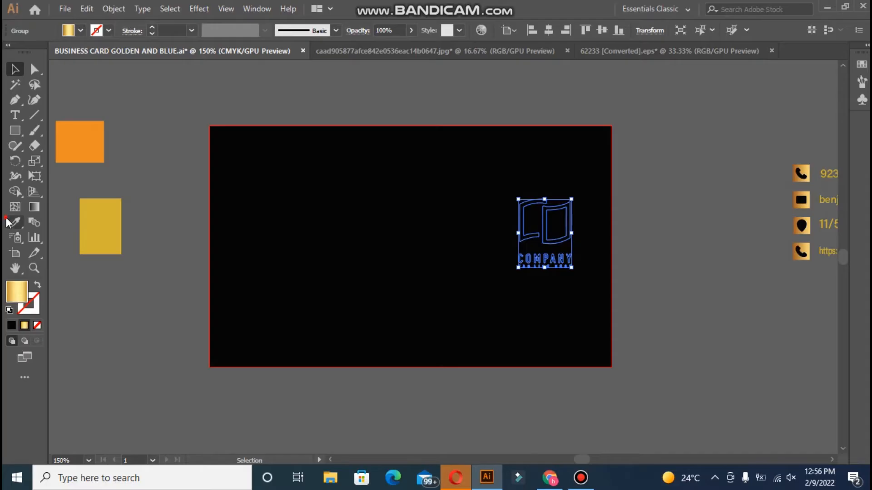
Try to recolour the whole logo group with the orange sampled from the orange square.
click(15, 223)
click(81, 138)
click(8, 67)
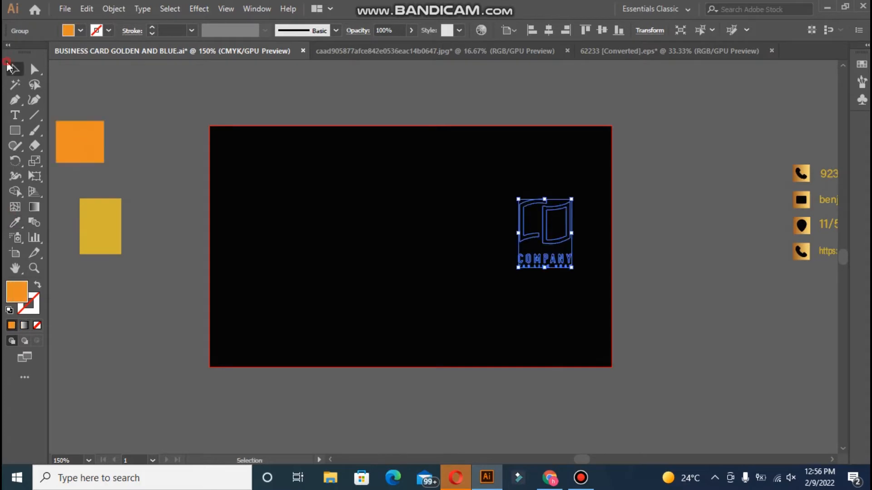
click(159, 175)
key(ctrl+z)
Bring the logo to the front so that it sits above the black rectangle.
right_click(541, 237)
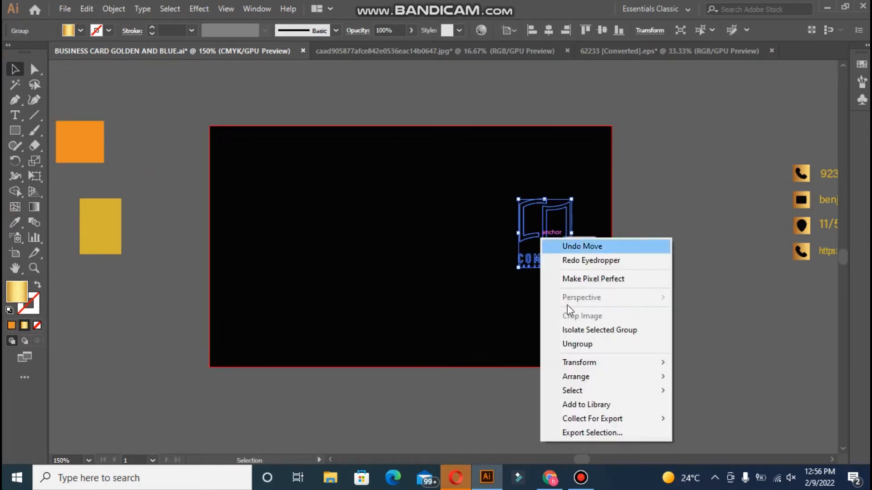
mouse_move(590, 377)
click(699, 376)
click(228, 71)
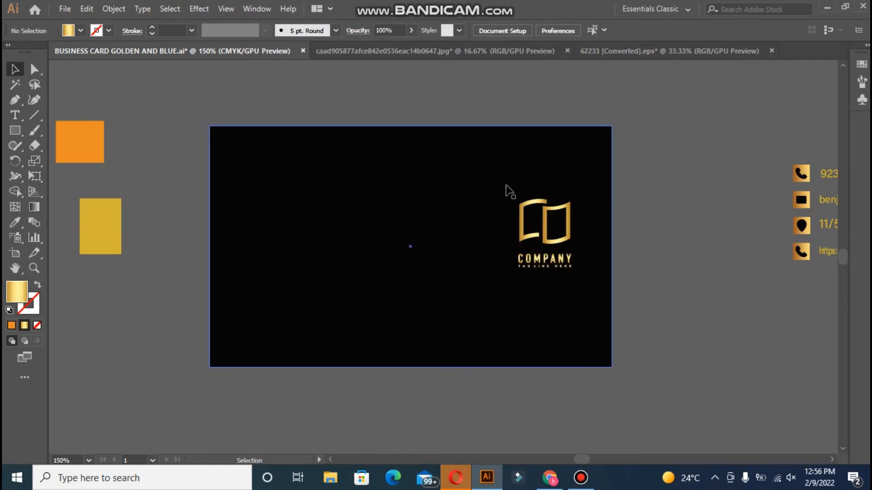
Lock the black background rectangle in place.
mouse_move(505, 185)
mouse_down()
mouse_move(531, 217)
mouse_move(506, 186)
mouse_move(508, 200)
mouse_up()
click(481, 107)
key(ctrl+2)
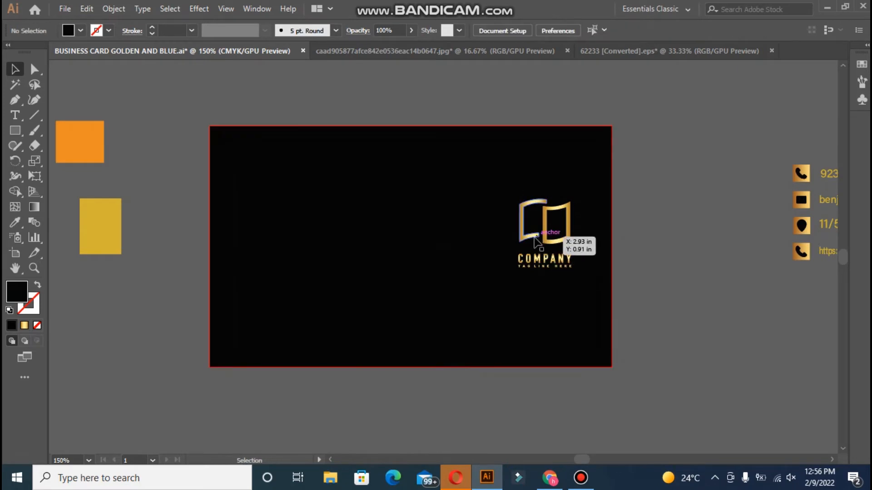
Ungroup the logo so that its icon and lettering can be edited separately.
click(547, 236)
right_click(546, 238)
click(576, 346)
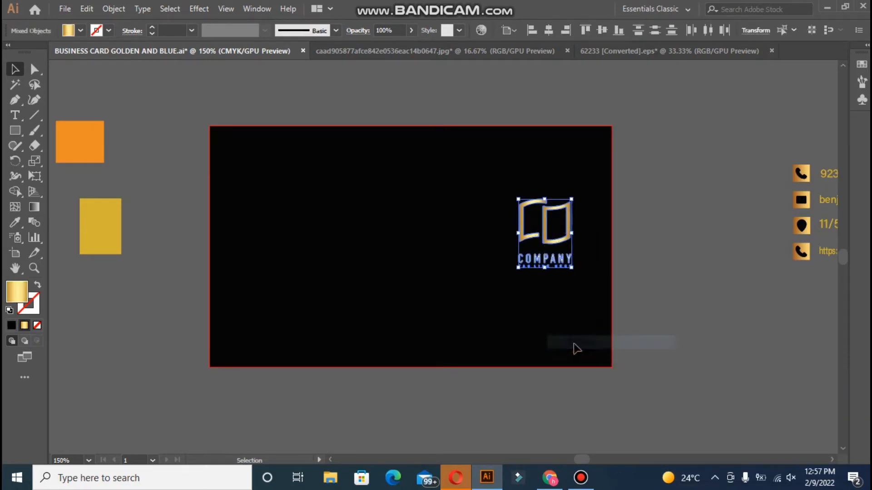
click(575, 350)
Recolour the logo's book-shaped icon with the orange sampled from the orange square.
click(538, 226)
click(15, 222)
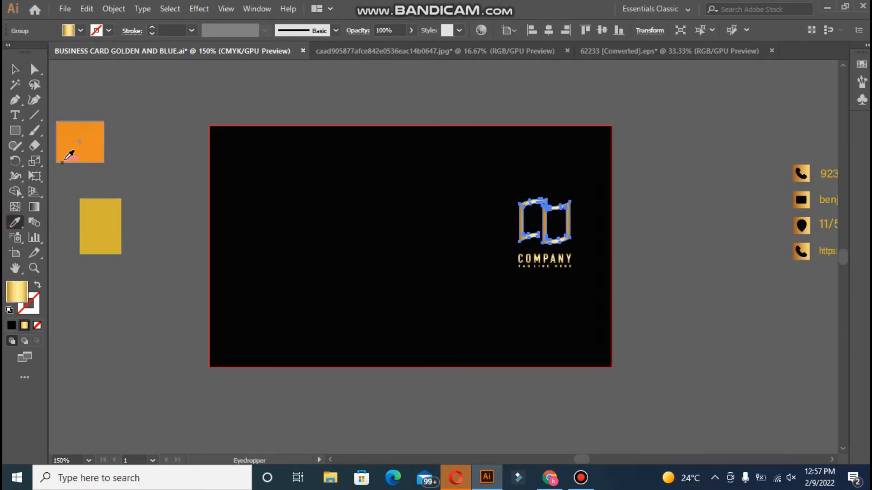
click(68, 148)
click(15, 69)
click(130, 142)
Delete the COMPANY lettering and the tag line beneath the logo icon.
click(525, 267)
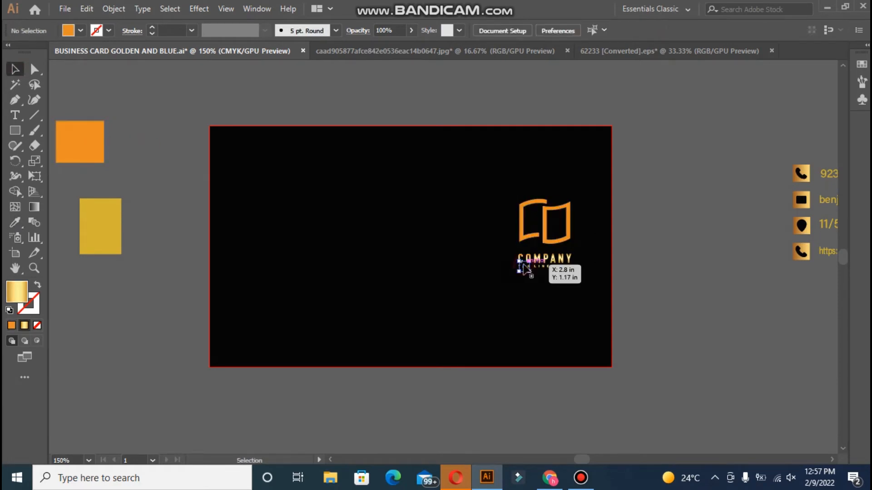
click(564, 261)
drag(579, 264, 503, 254)
key(Delete)
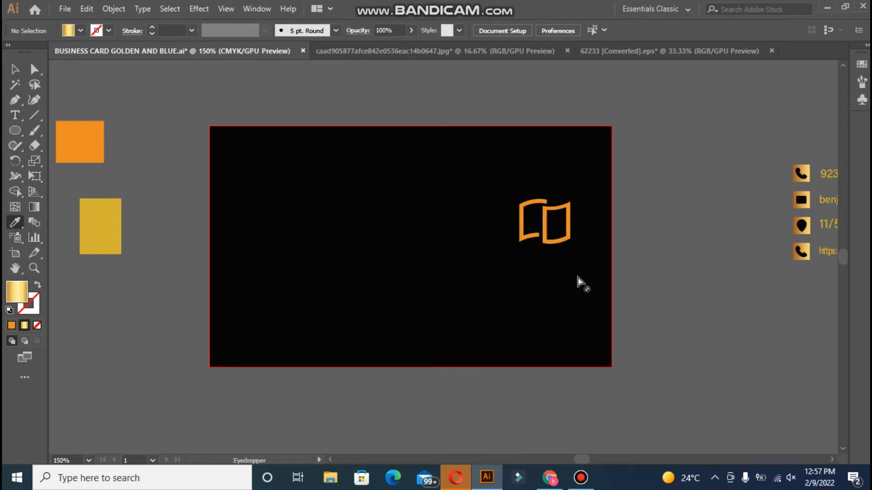
Start an empty text line under the logo icon and give it the orange sampled from the orange square.
click(15, 116)
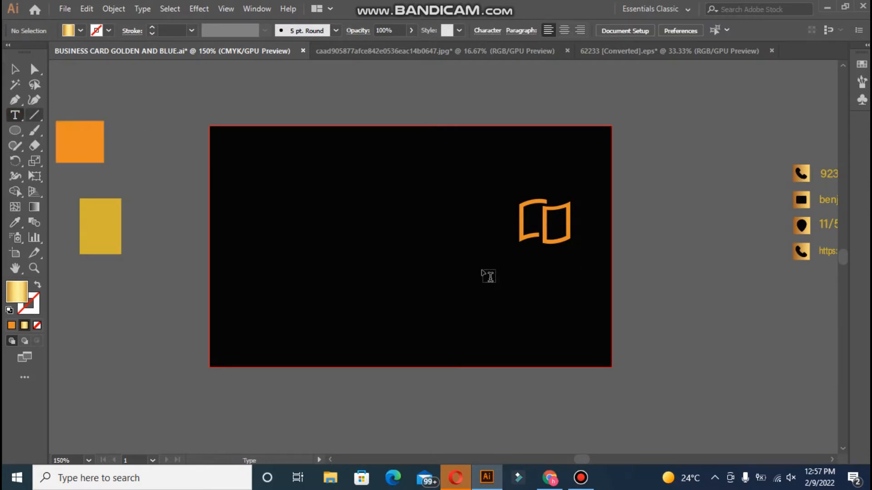
click(519, 256)
key(BackSpace)
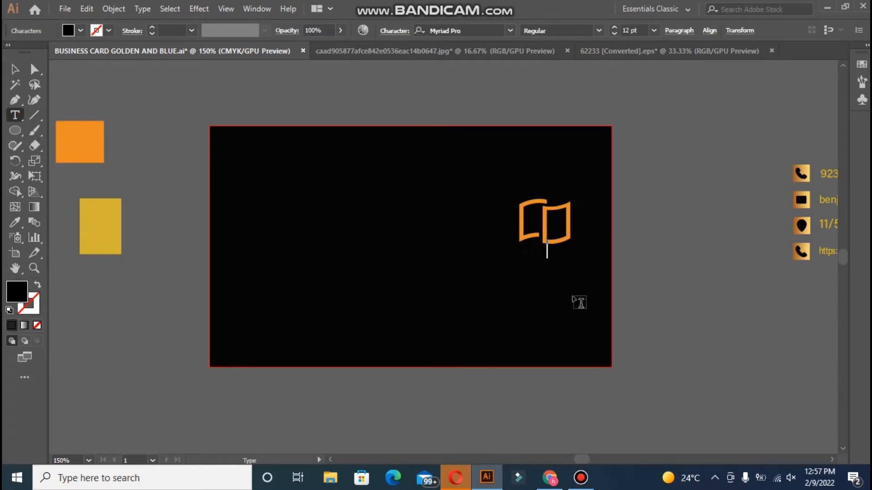
double_click(22, 289)
click(270, 154)
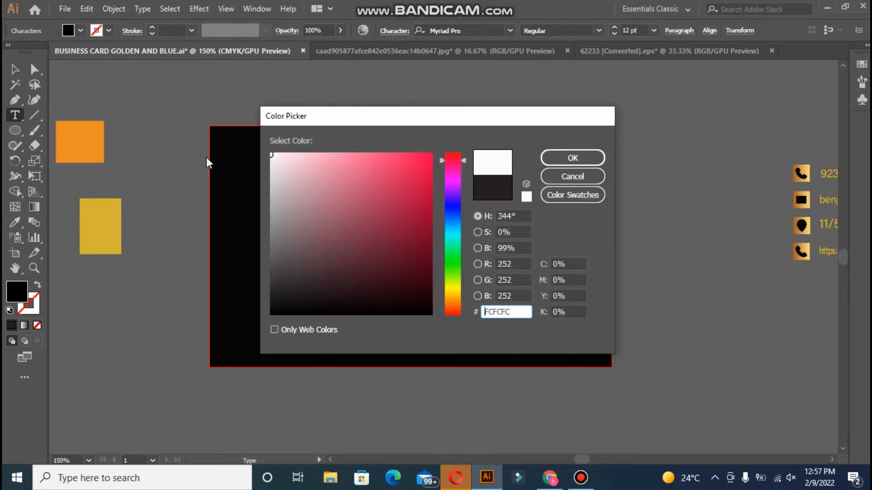
click(573, 177)
click(15, 222)
click(99, 146)
click(15, 115)
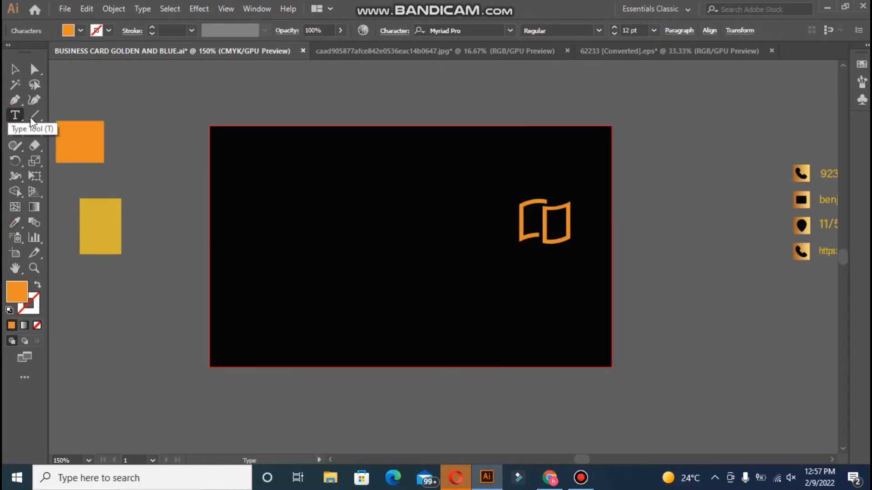
Enter the company name "Mark & John" and position the text just below the logo icon.
text(m)
text(MArk)
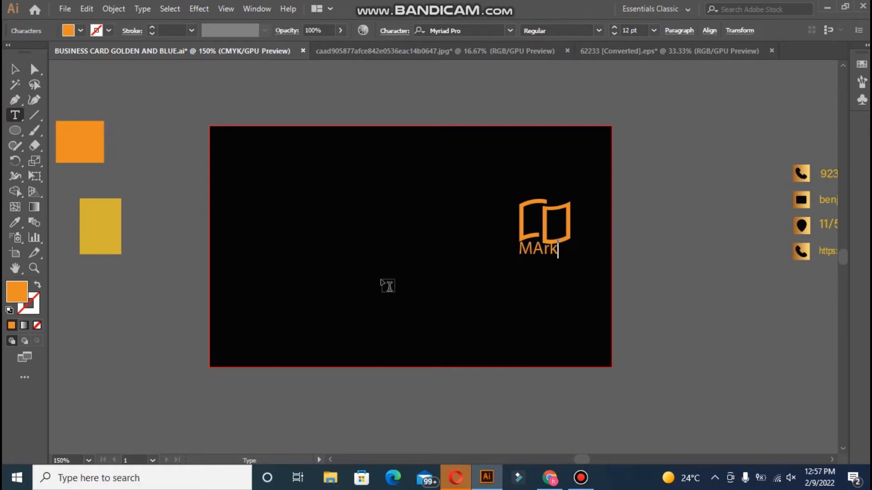
key(BackSpace)
key(BackSpace)
key(BackSpace)
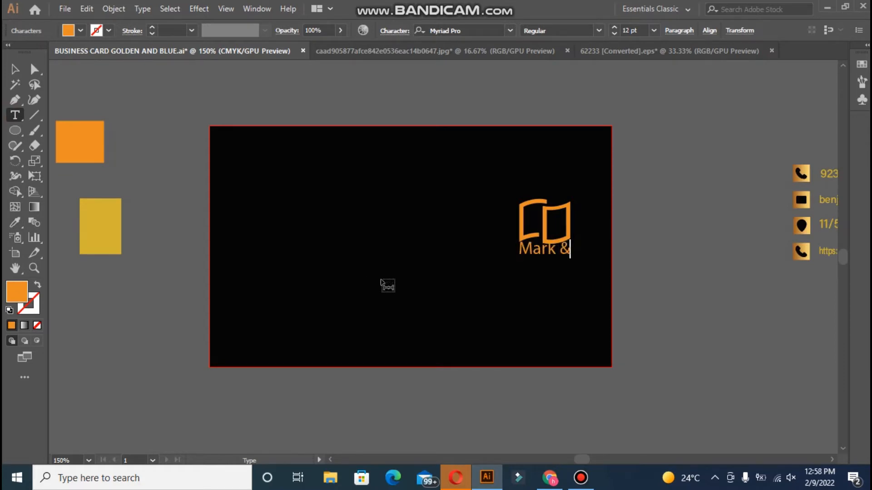
text(ark & John)
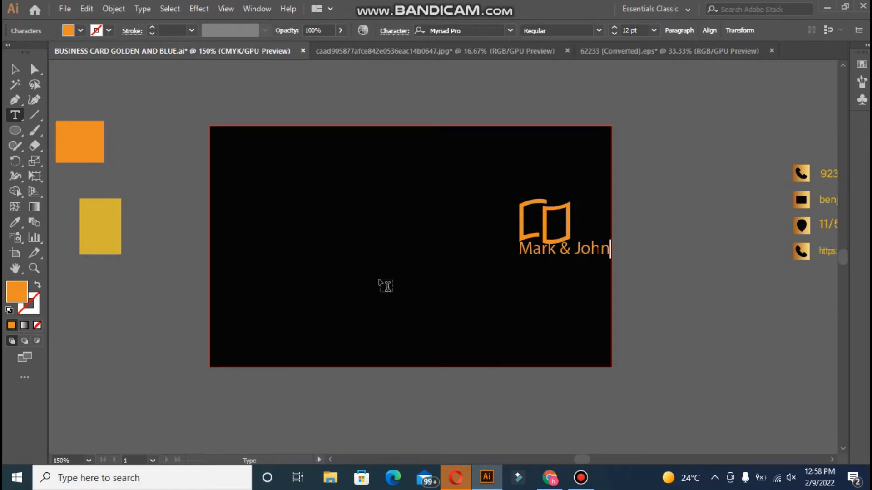
click(15, 69)
drag(541, 235, 526, 261)
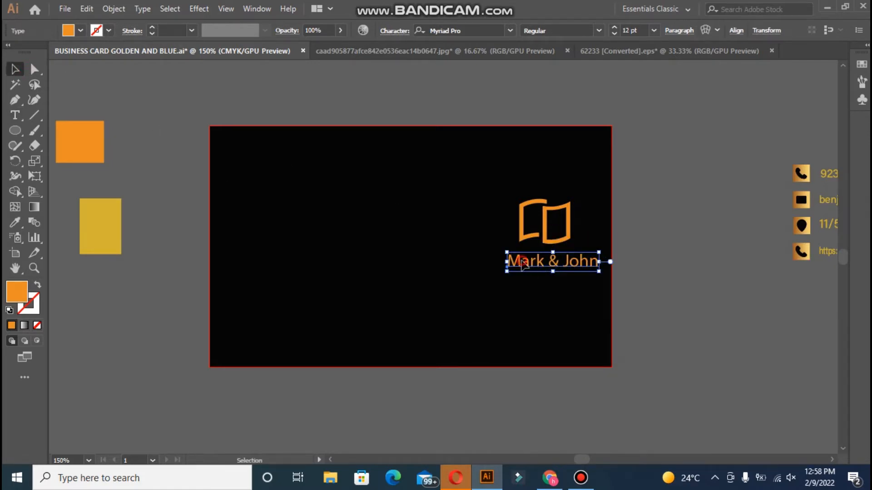
Centre the icon and the company name horizontally on each other, and move the name slightly up towards the icon.
shift+click(547, 229)
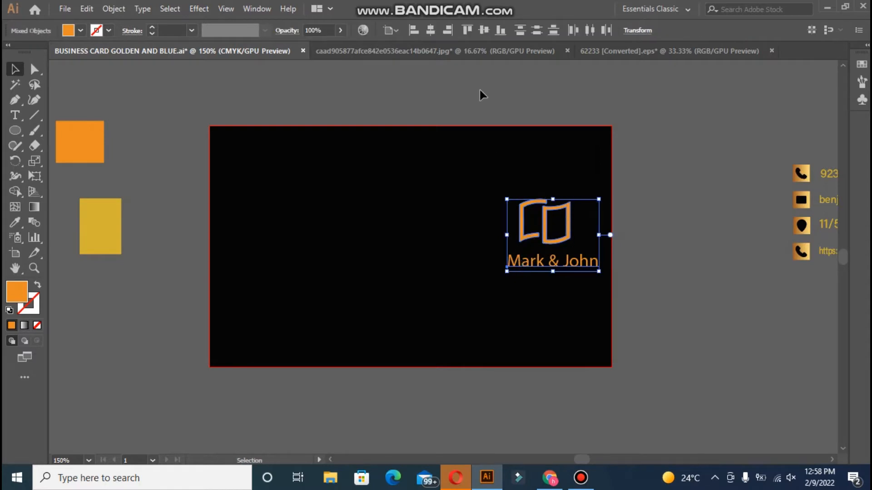
click(431, 32)
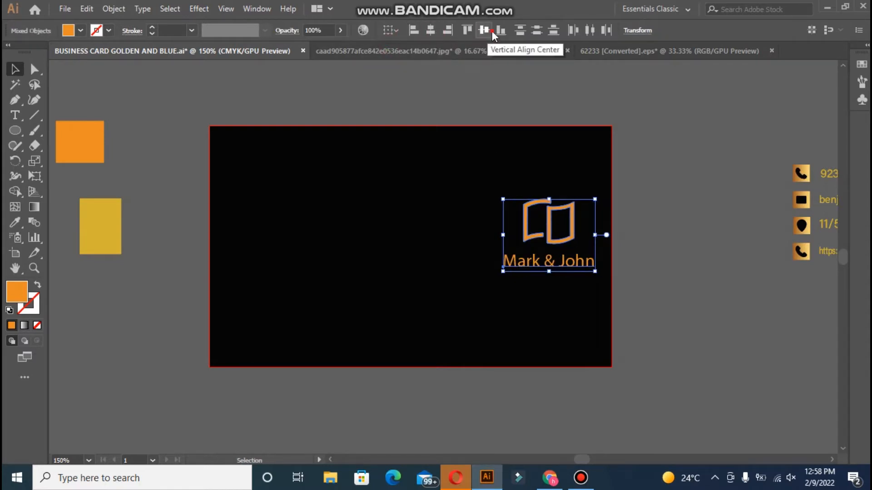
click(318, 109)
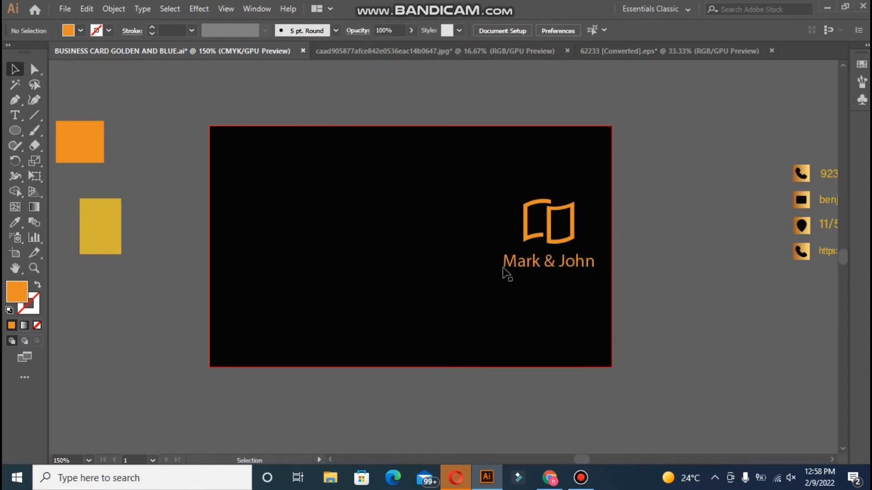
drag(504, 271, 504, 268)
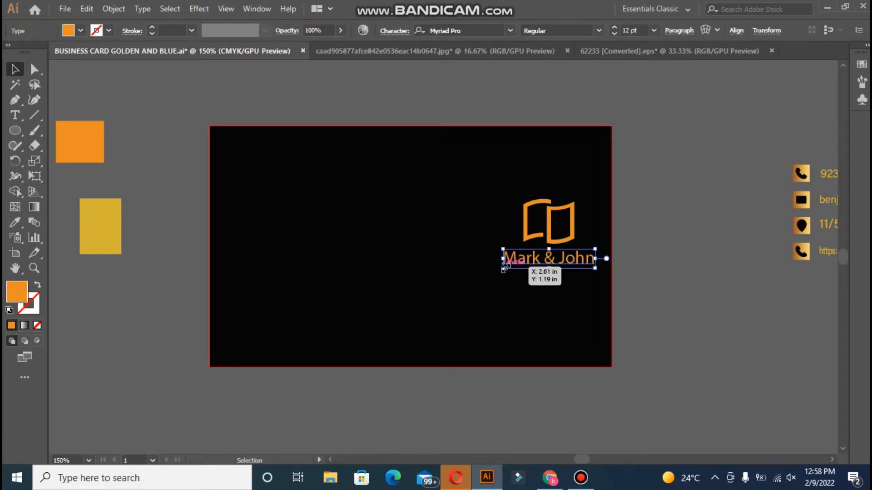
Shift the icon and the company name together slightly left, away from the card's right edge.
click(525, 223)
shift+click(511, 262)
key(shift+Left)
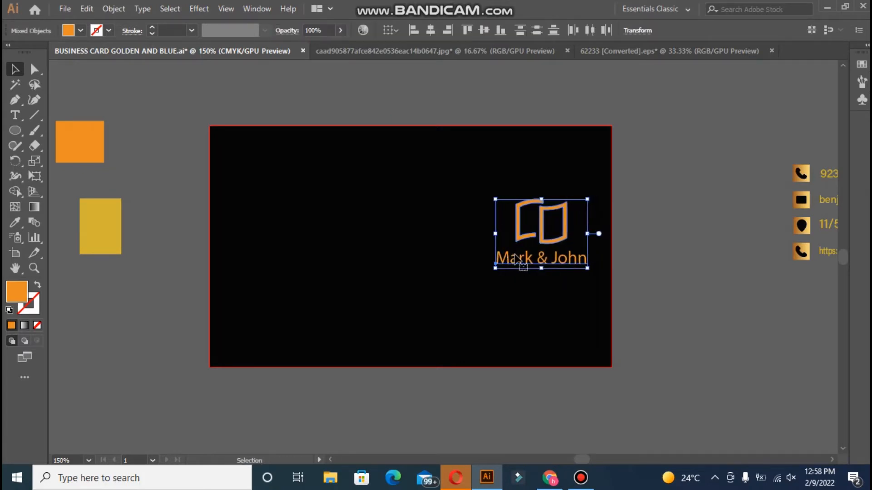
click(666, 231)
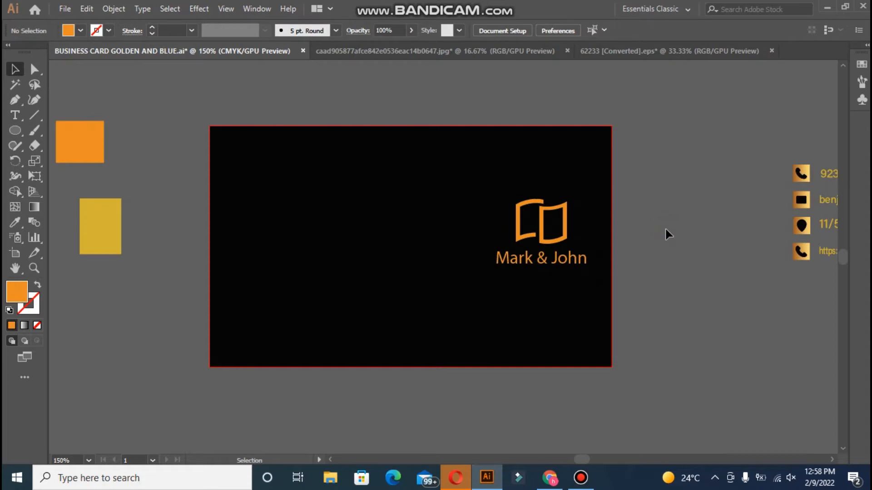
Group the icon with the company name and nudge the group a little further left.
click(542, 234)
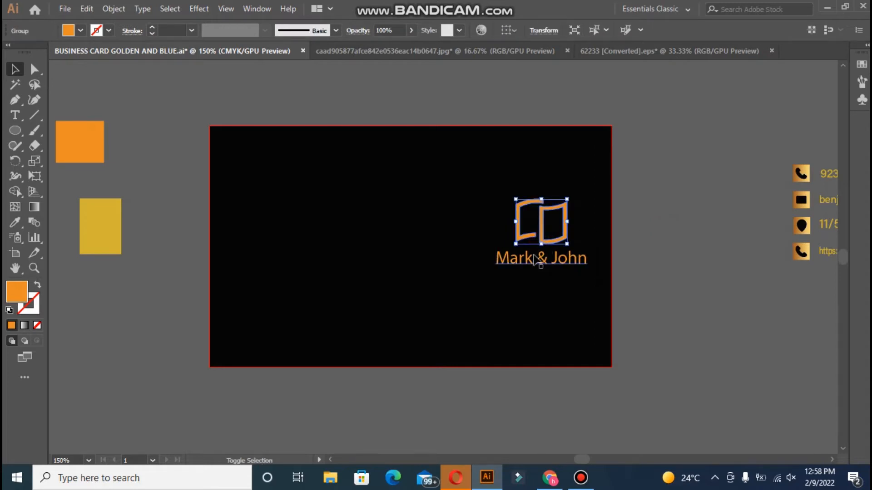
shift+click(536, 260)
key(ctrl+g)
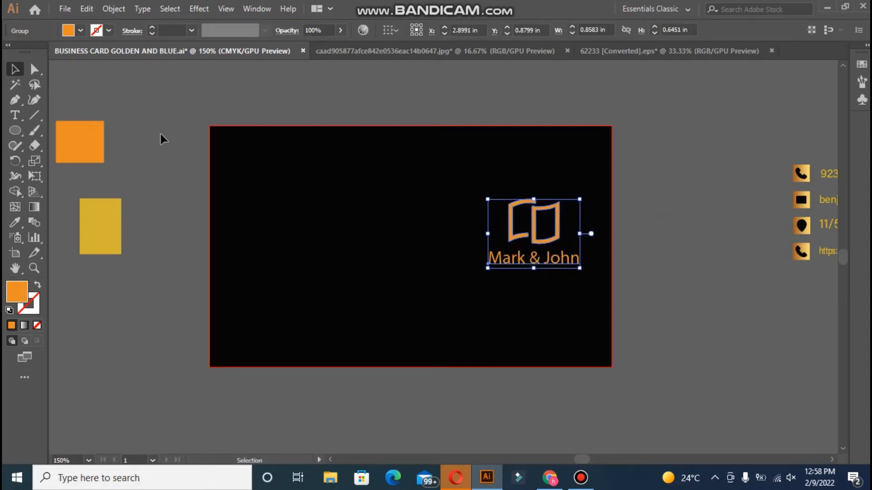
Draw a small thin orange rectangle in the top-left corner of the black card.
drag(15, 130, 52, 131)
click(15, 68)
click(114, 72)
key(m)
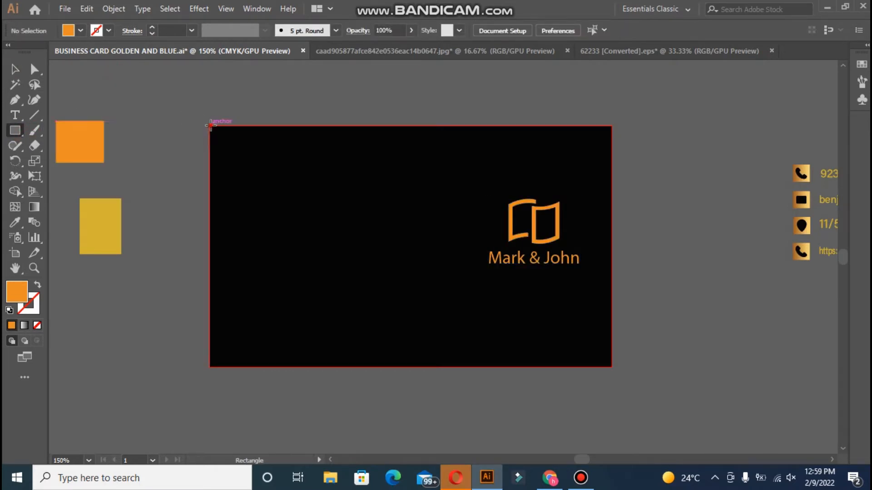
mouse_move(210, 126)
mouse_down()
mouse_move(239, 133)
mouse_move(276, 324)
mouse_move(239, 364)
mouse_move(231, 359)
mouse_move(525, 323)
mouse_up()
Copy the small orange bar to the card's bottom-left, bottom-right and top-right corners, flush with the edges.
click(15, 69)
click(249, 119)
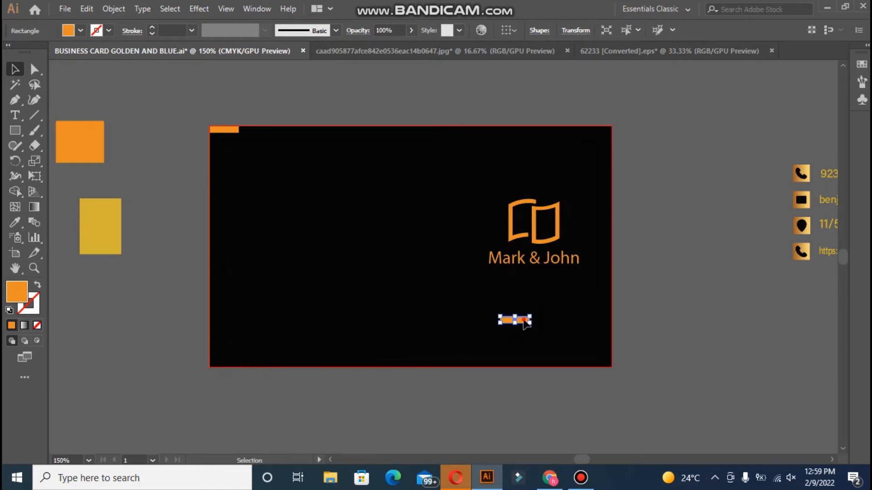
key(ctrl+z)
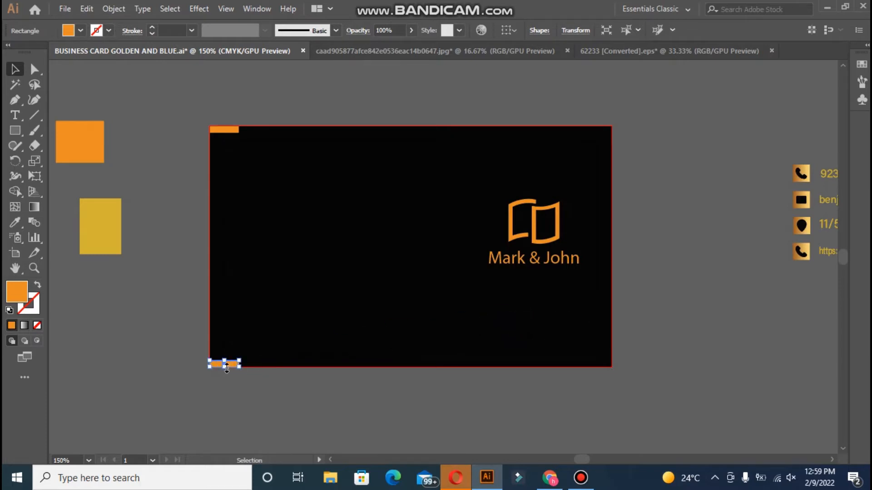
click(239, 348)
drag(235, 365, 603, 129)
click(623, 355)
click(629, 354)
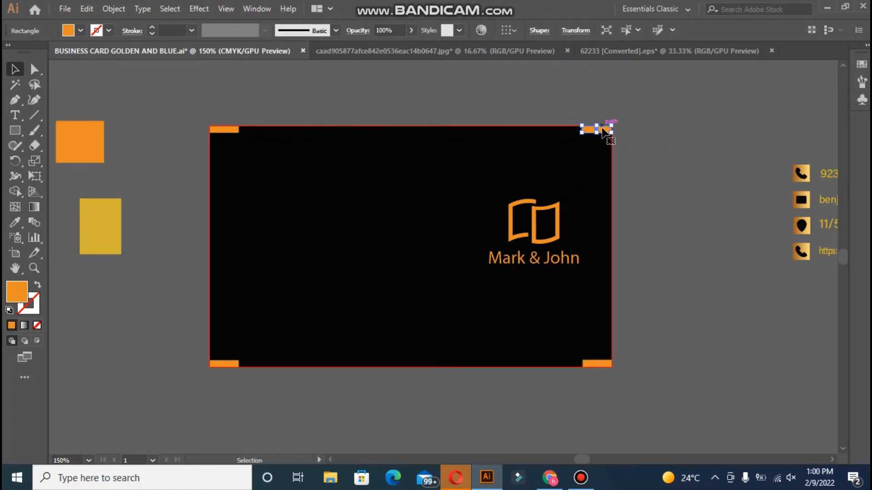
click(588, 106)
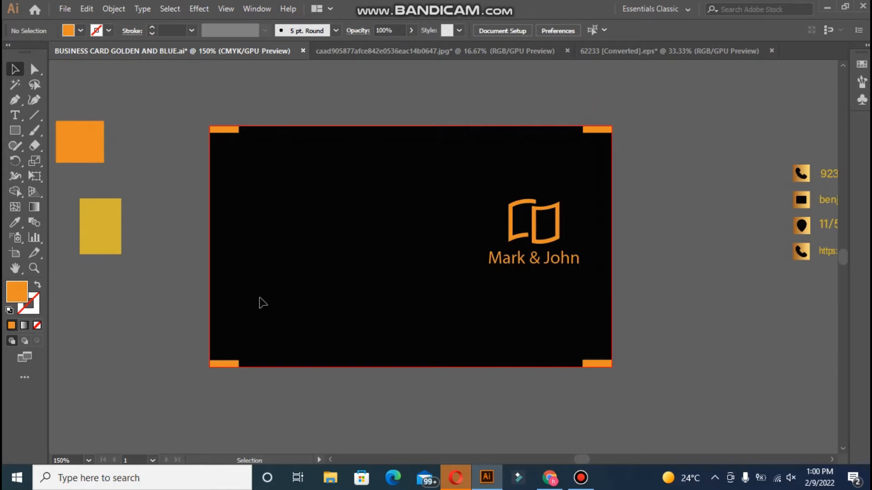
Place a copy of the orange bar upright along the card's left edge, meeting the top-left corner bar.
drag(226, 364, 212, 143)
click(189, 152)
click(212, 145)
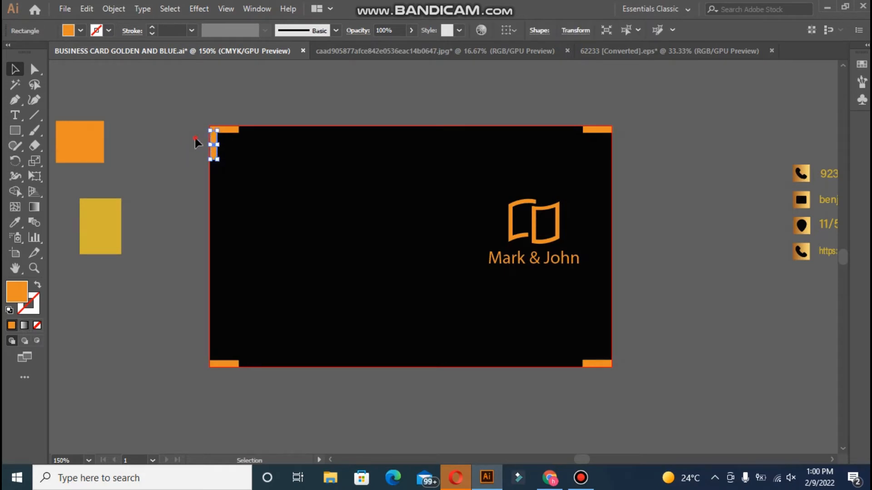
click(194, 139)
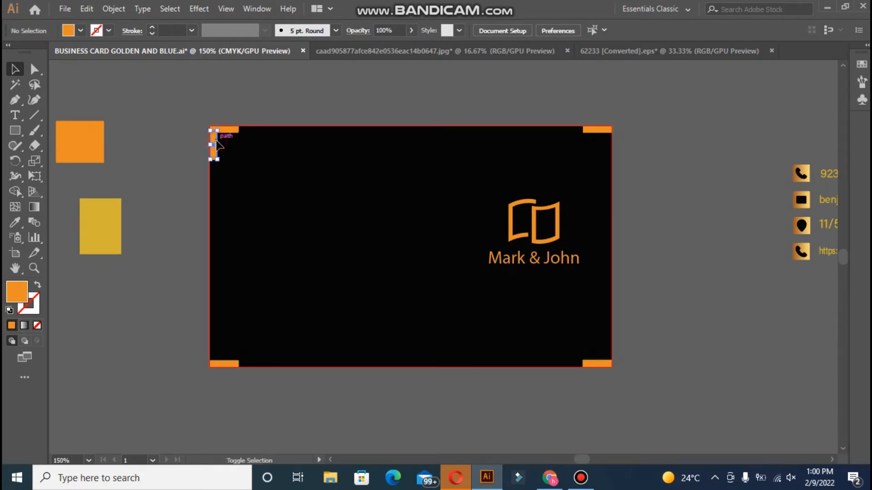
Unite the horizontal and vertical bars in the top-left corner into one L-shaped bracket with Pathfinder.
shift+click(226, 131)
click(255, 7)
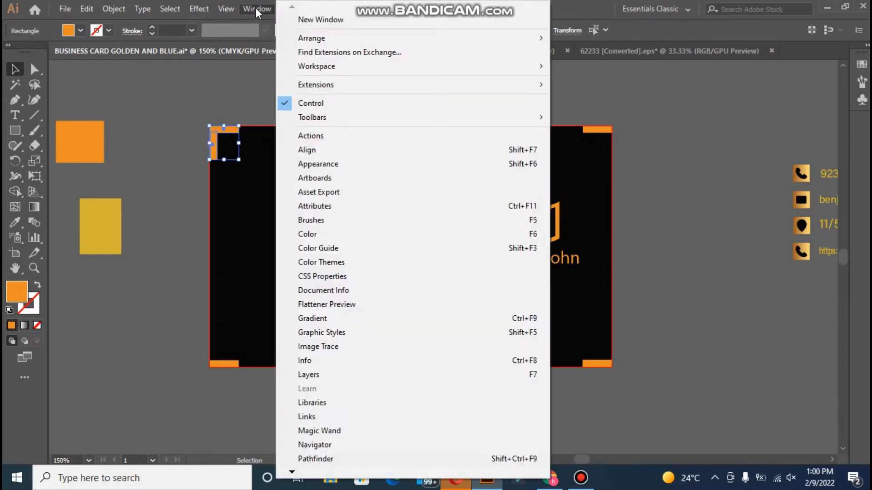
click(355, 459)
click(251, 135)
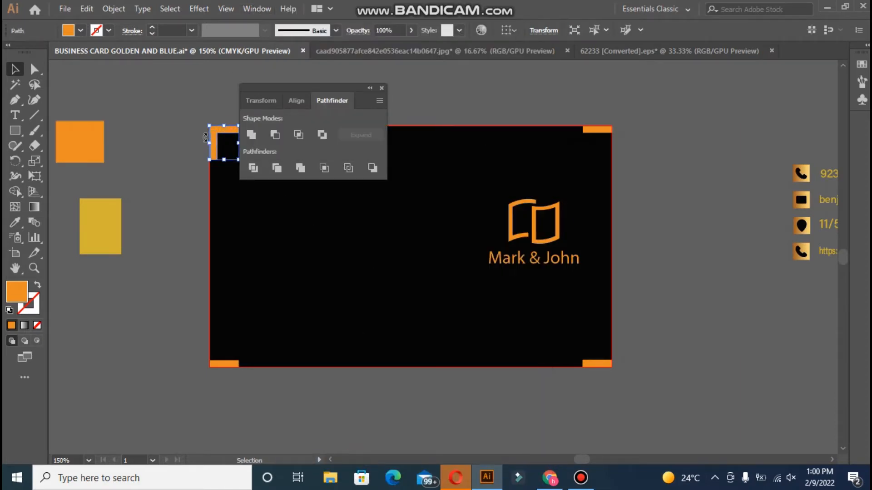
click(380, 88)
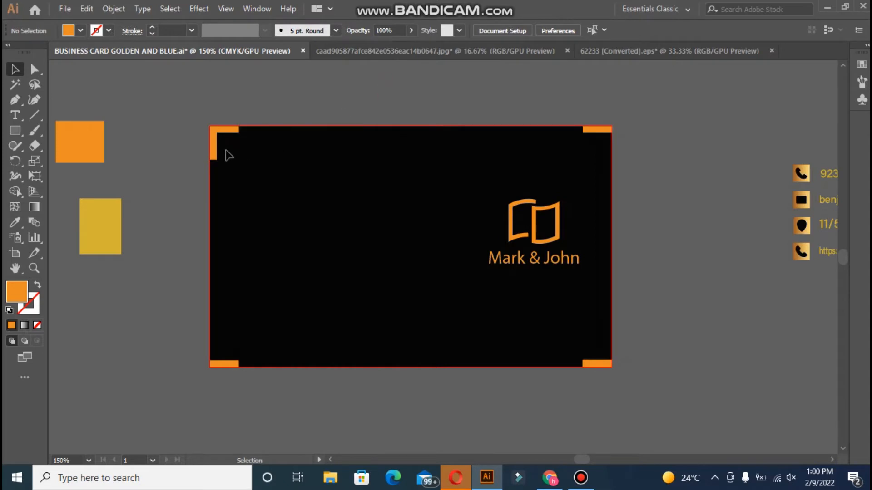
Copy the bracket to the top-right corner, rotate it 180°, duplicate it lower down and fit the upper one against the right edge.
drag(222, 145, 601, 136)
click(600, 132)
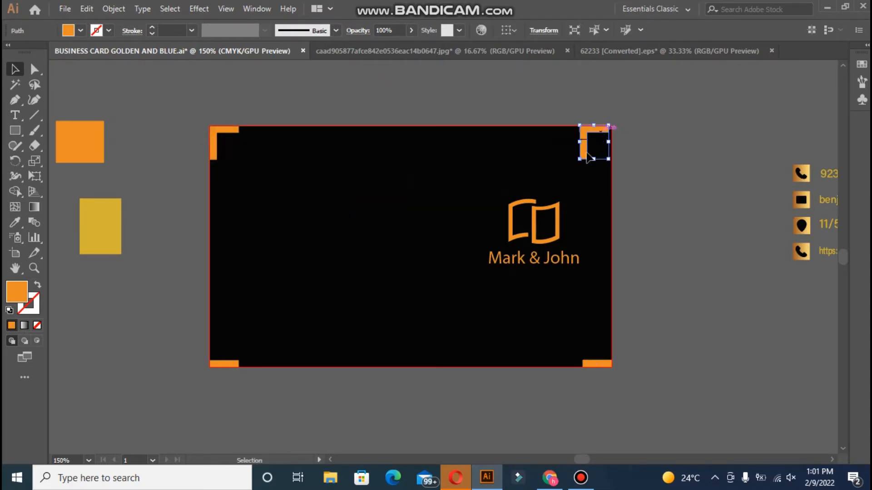
drag(575, 163, 629, 104)
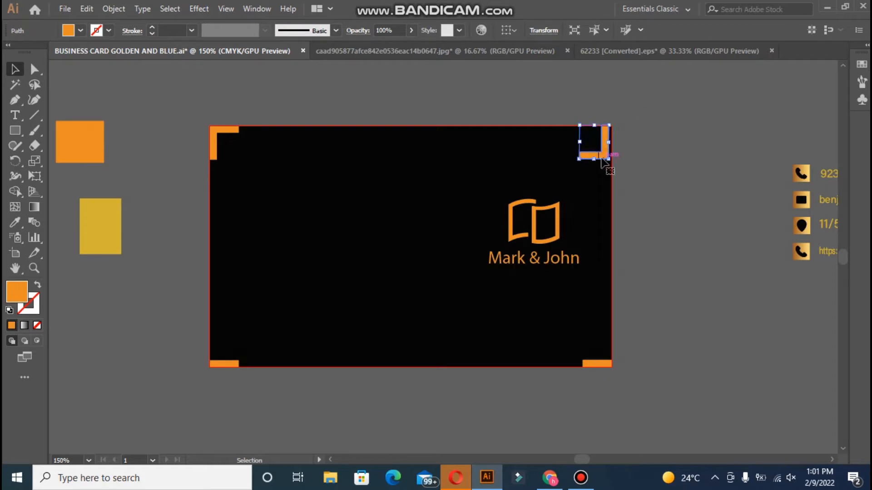
drag(602, 158, 615, 303)
click(639, 143)
click(604, 154)
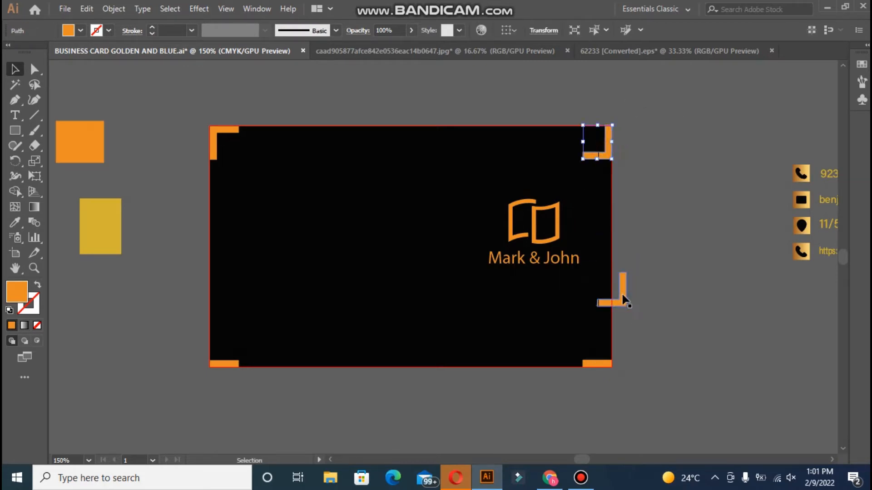
Replace the plain bar in the bottom-right corner with the duplicated L-shaped bracket.
click(606, 363)
key(Delete)
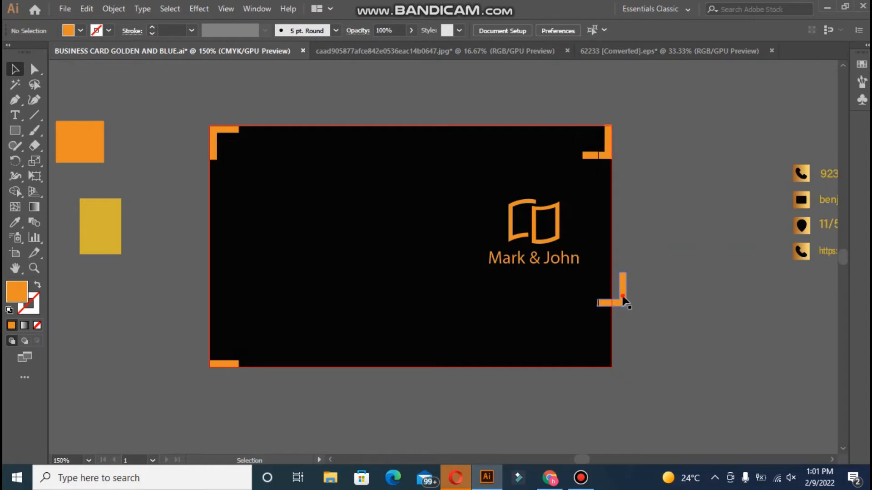
drag(623, 300, 609, 362)
click(640, 339)
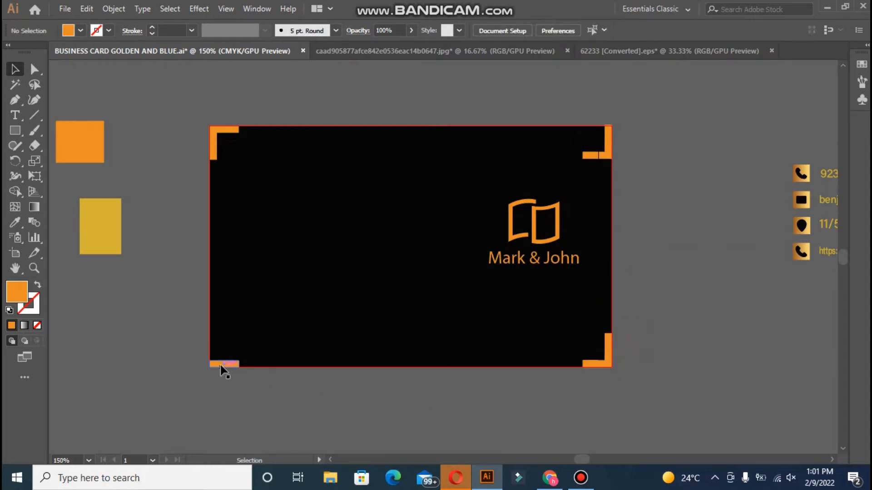
Copy the top-left bracket to the bottom-left corner and rotate it so its horizontal arm lies on the bottom edge.
click(213, 130)
drag(214, 130, 214, 338)
click(199, 325)
click(222, 337)
drag(205, 331, 235, 367)
right_click(235, 366)
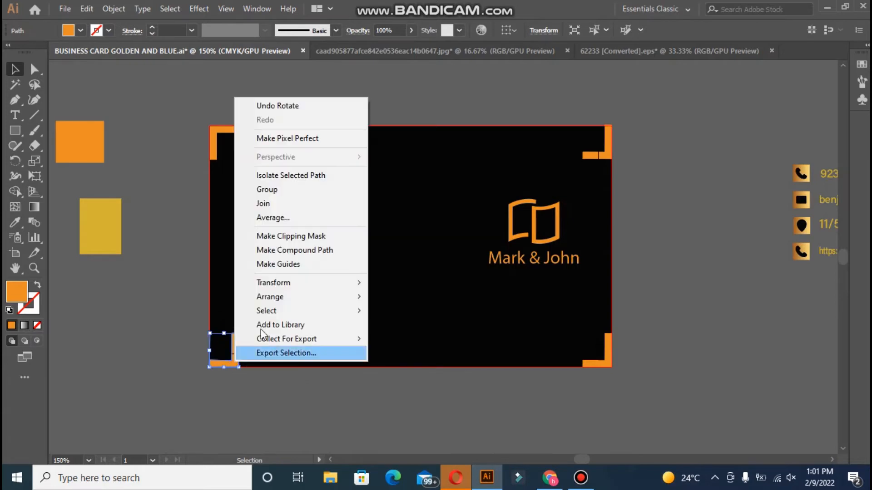
mouse_move(272, 282)
click(391, 314)
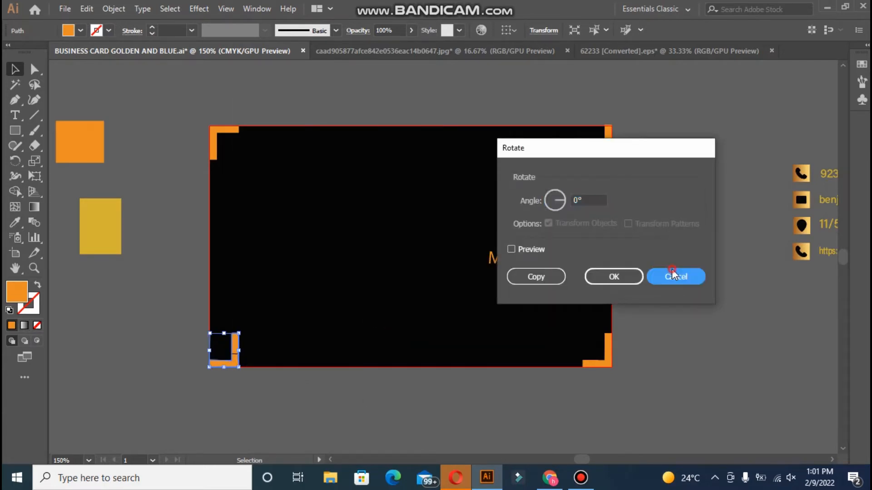
click(673, 275)
Reflect the bottom-left bracket across the vertical axis so its upright arm runs along the card's left edge.
right_click(237, 356)
mouse_move(318, 277)
click(400, 321)
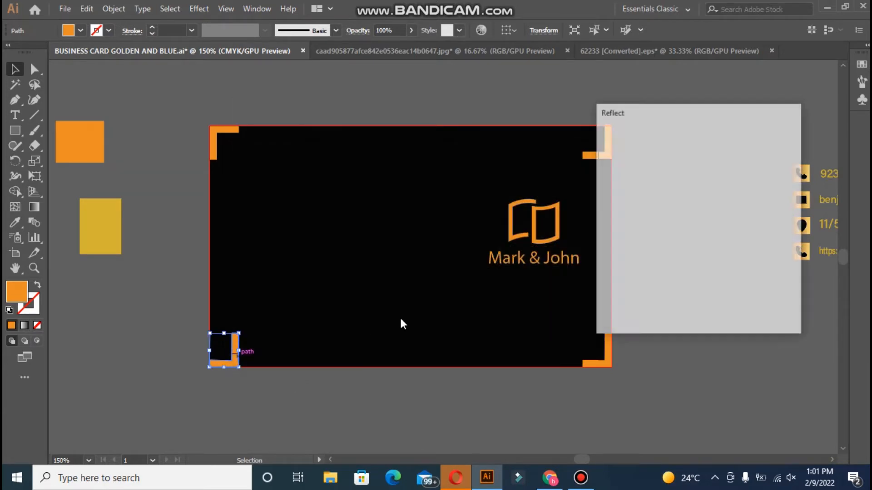
click(633, 278)
click(695, 303)
click(176, 282)
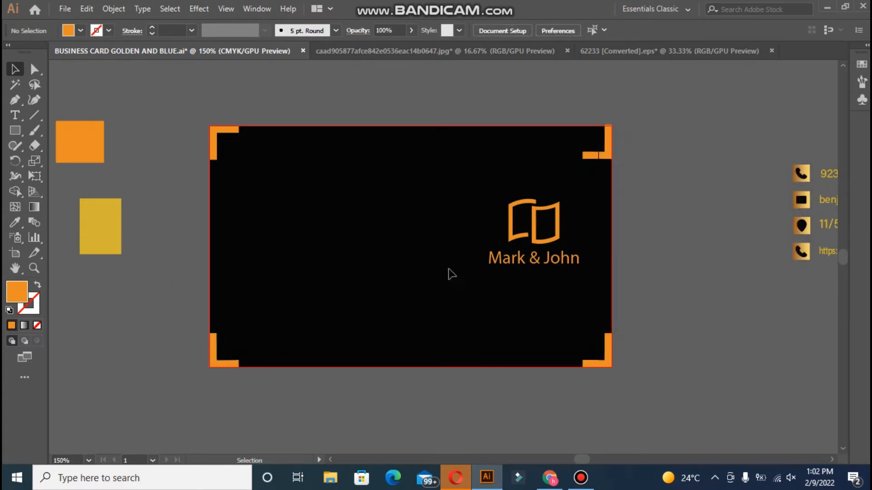
Enlarge the logo group to about 0.985 x 0.74 in and centre it horizontally on the card.
click(493, 261)
drag(487, 268, 474, 278)
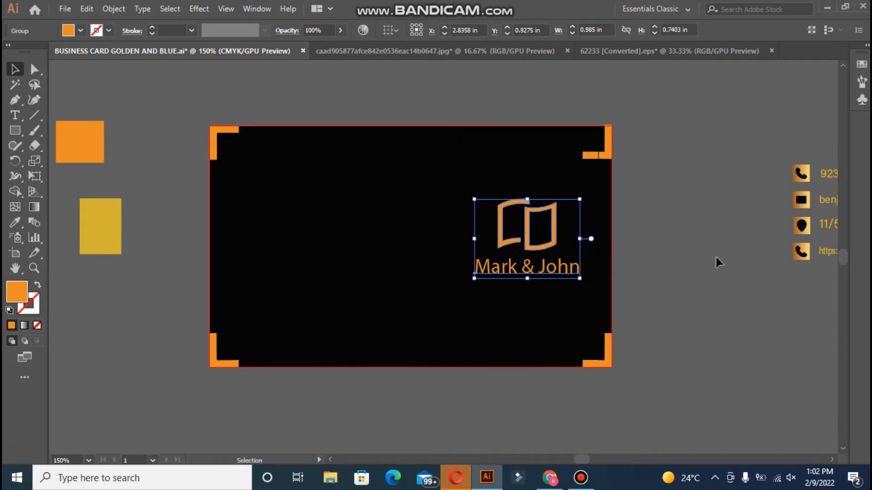
click(391, 32)
click(394, 72)
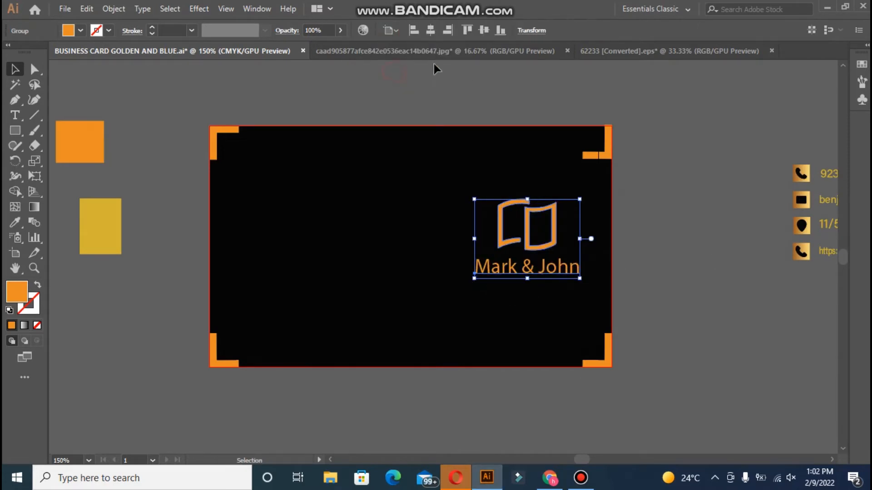
click(431, 31)
Nudge the logo group into the card's right half, then slightly back left to leave a margin from the edge.
key(Right)
key(Right)
key(Right)
key(Right)
key(Right)
key(Right)
key(Right)
key(Right)
key(Right)
key(Right)
key(Right)
key(Right)
key(Right)
key(Right)
key(Right)
key(Right)
key(Right)
key(Right)
key(Right)
key(Right)
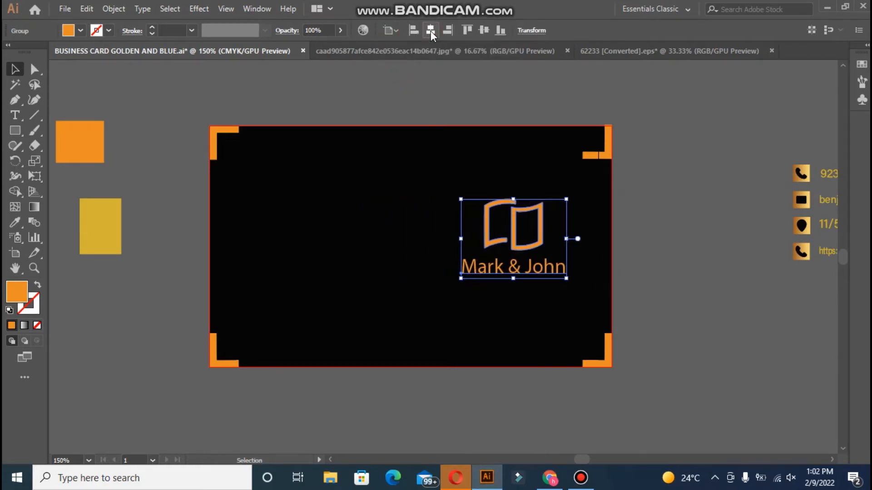
key(Left)
key(Left)
key(Left)
key(Left)
key(Left)
key(Left)
key(Left)
key(Left)
key(Left)
click(587, 75)
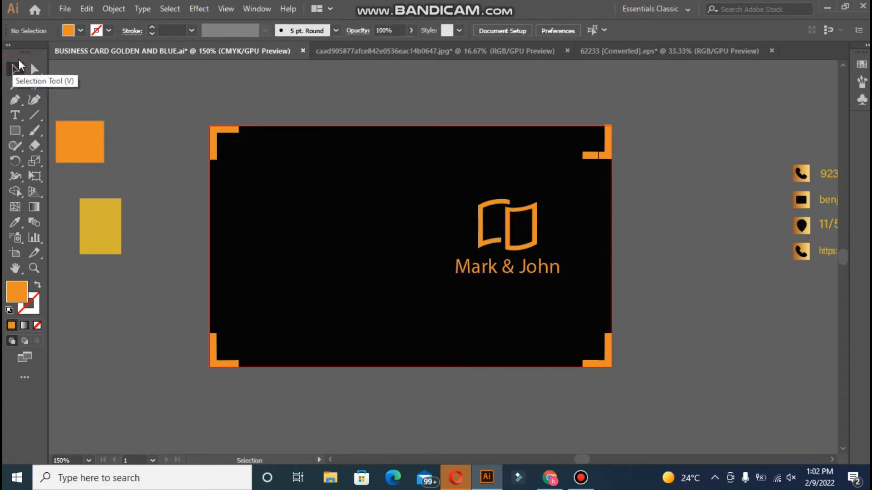
Shift the top-right bracket slightly so it lines up with the card's top and right edges.
drag(590, 158, 608, 146)
click(653, 146)
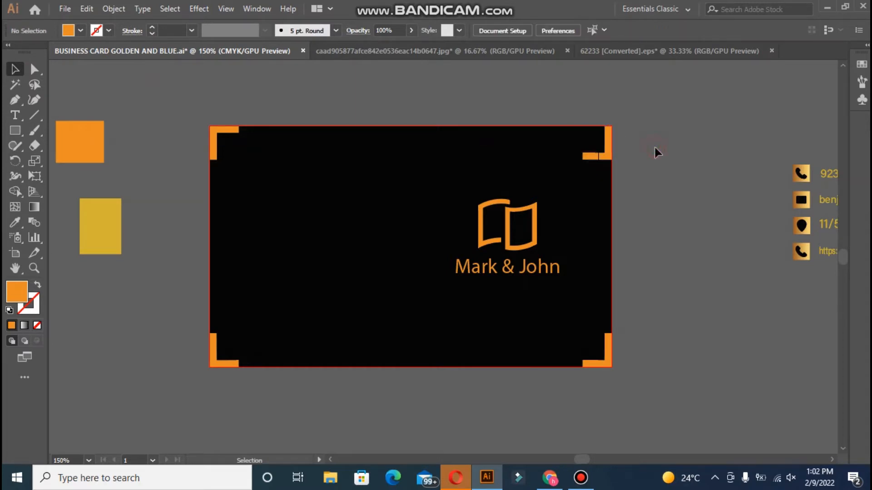
right_click(599, 157)
click(347, 149)
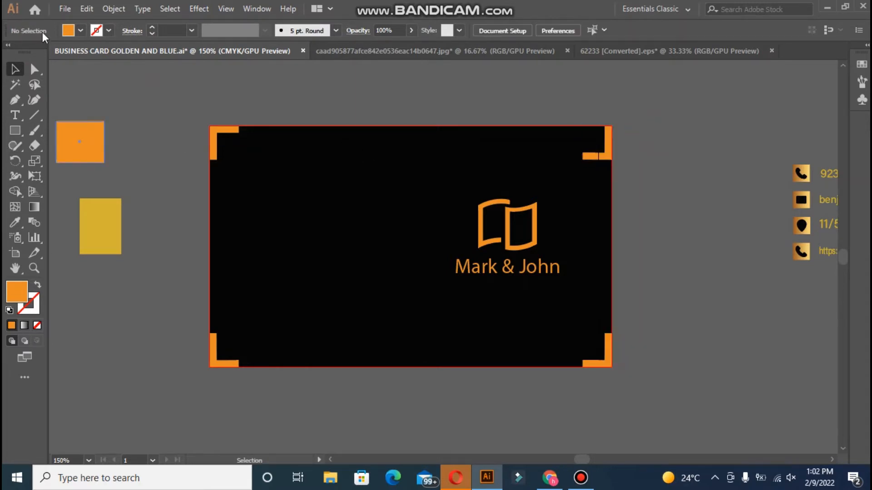
Create a new 3.5 x 2 in CMYK document with 0.125 in bleed from the recent custom presets.
click(67, 9)
click(162, 112)
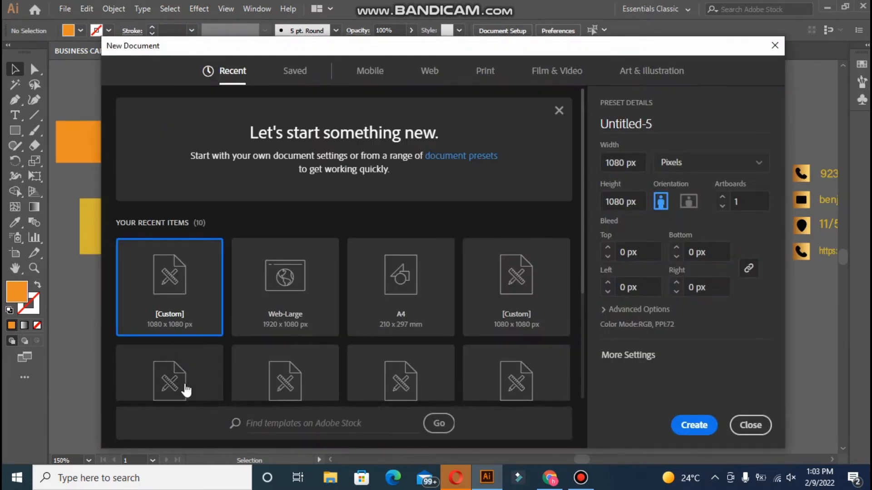
click(176, 384)
drag(580, 275, 598, 342)
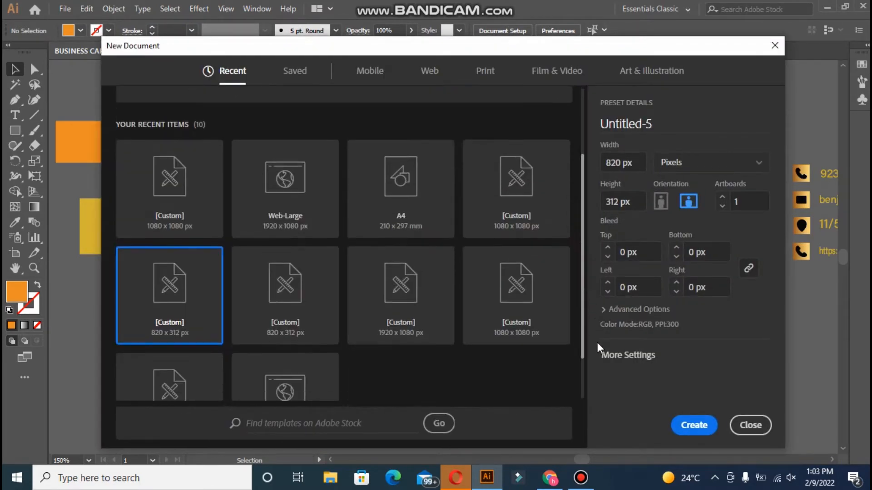
click(187, 361)
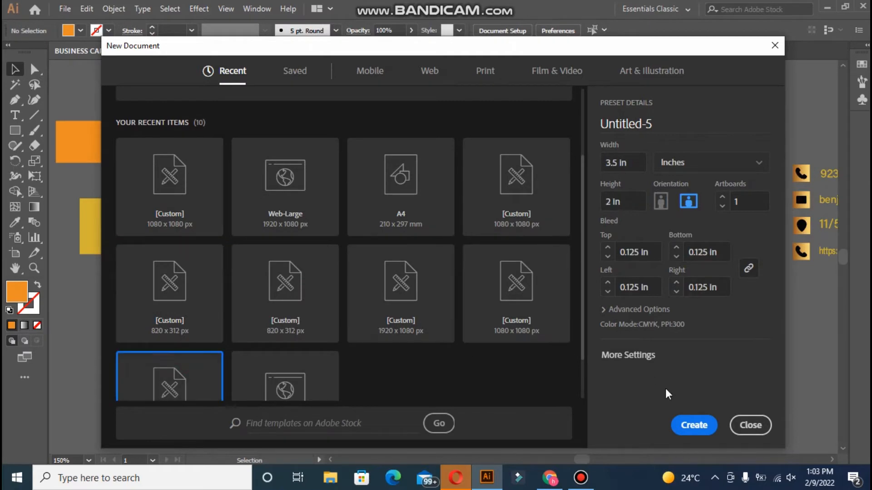
click(697, 430)
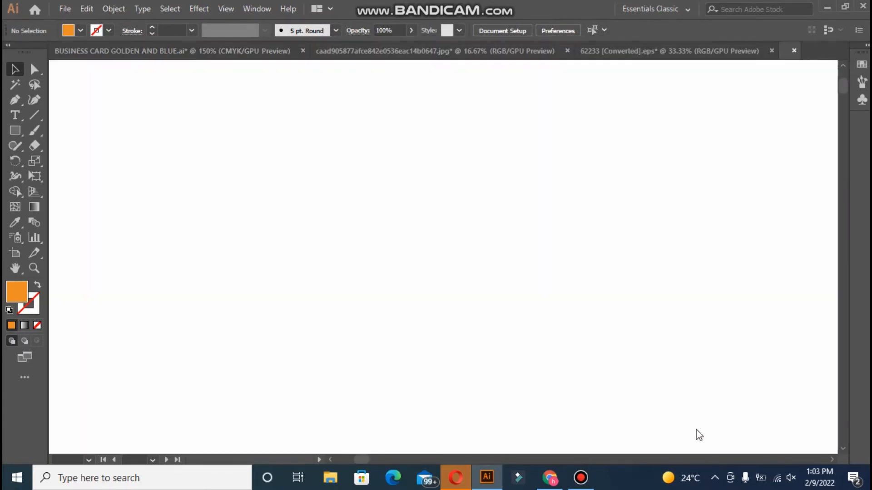
Draw a background rectangle covering the whole artboard and its bleed area.
key(ctrl+minus)
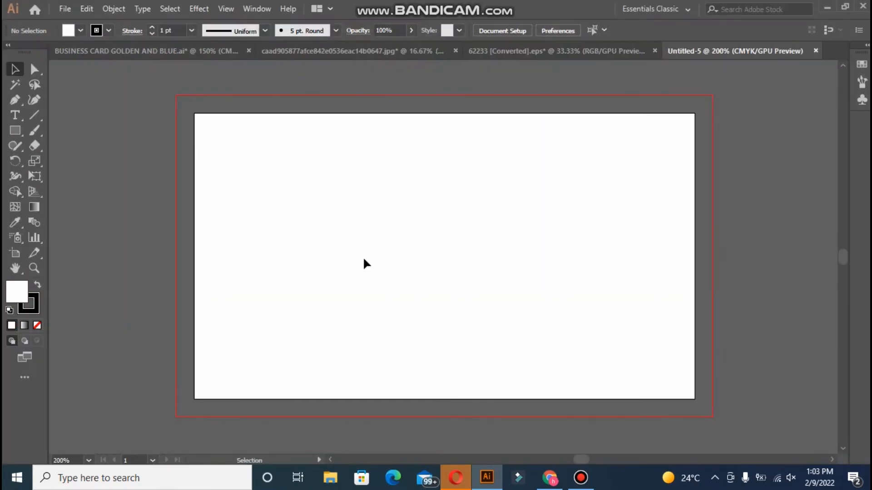
click(15, 131)
mouse_move(176, 92)
mouse_down()
mouse_move(513, 404)
mouse_move(711, 417)
mouse_up()
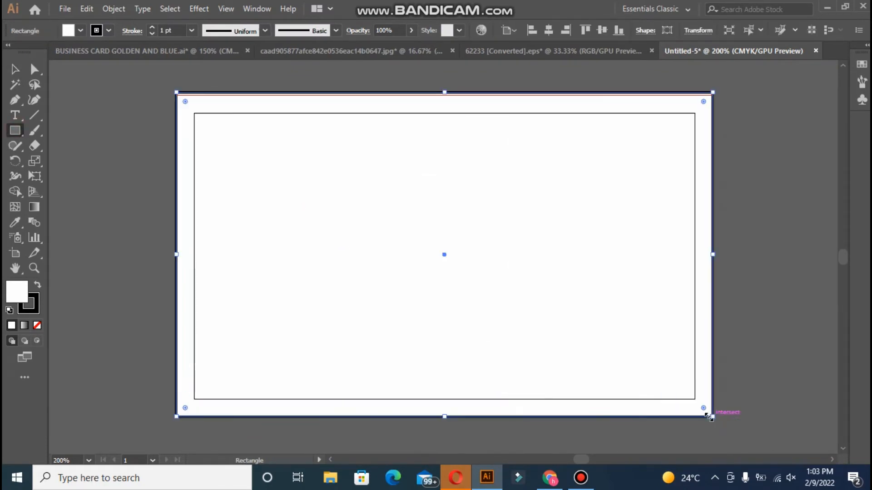
Copy the orange colour square from the BUSINESS CARD GOLDEN AND BLUE document into the new document and place it beside the artboard.
click(171, 50)
click(15, 68)
click(75, 132)
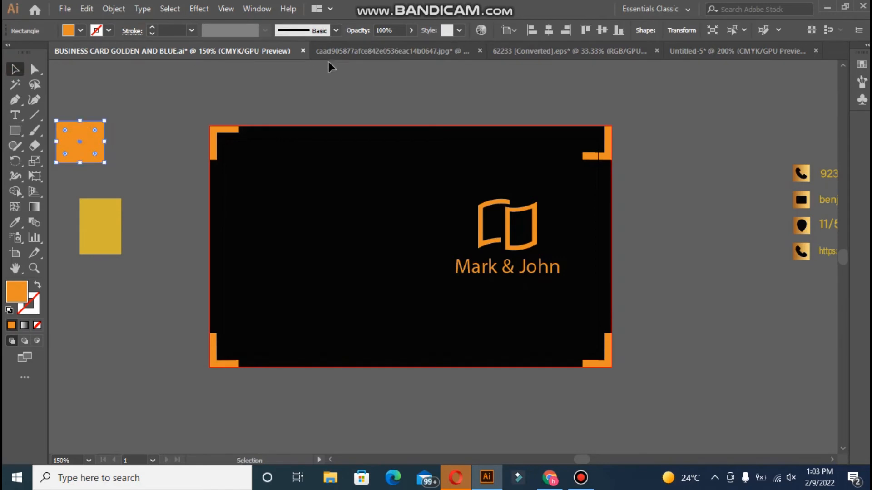
click(339, 51)
click(506, 52)
click(684, 52)
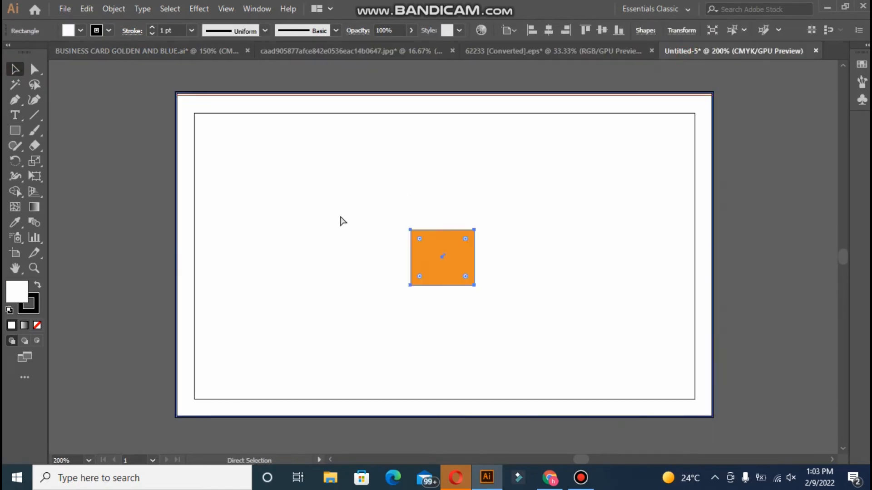
drag(413, 236, 104, 140)
Fill the white background rectangle with the orange sampled from the colour square beside the artboard.
key(i)
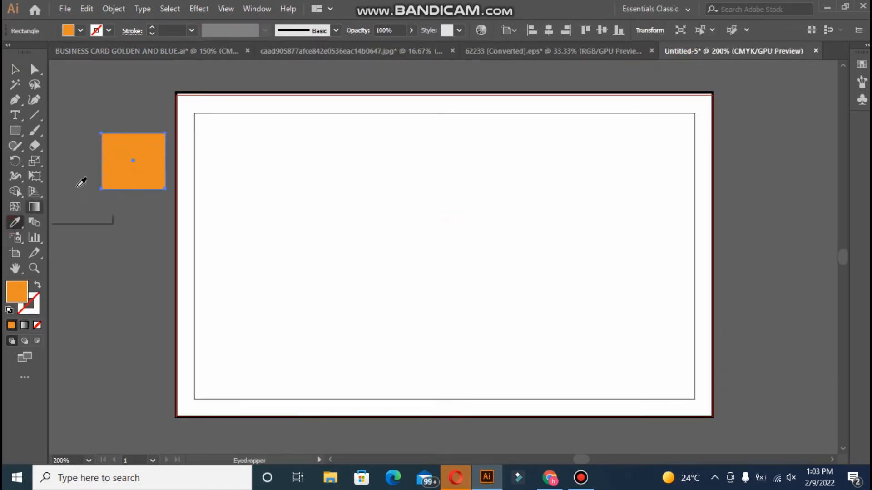
click(15, 69)
click(185, 129)
click(11, 225)
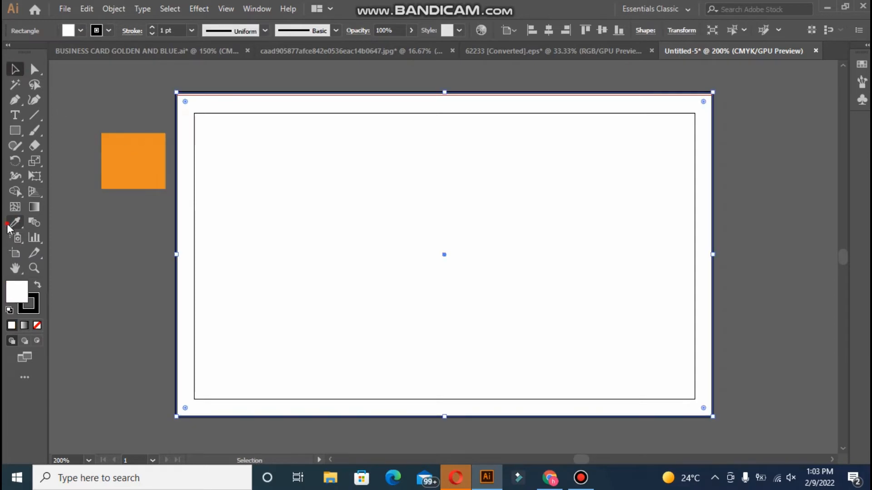
click(111, 159)
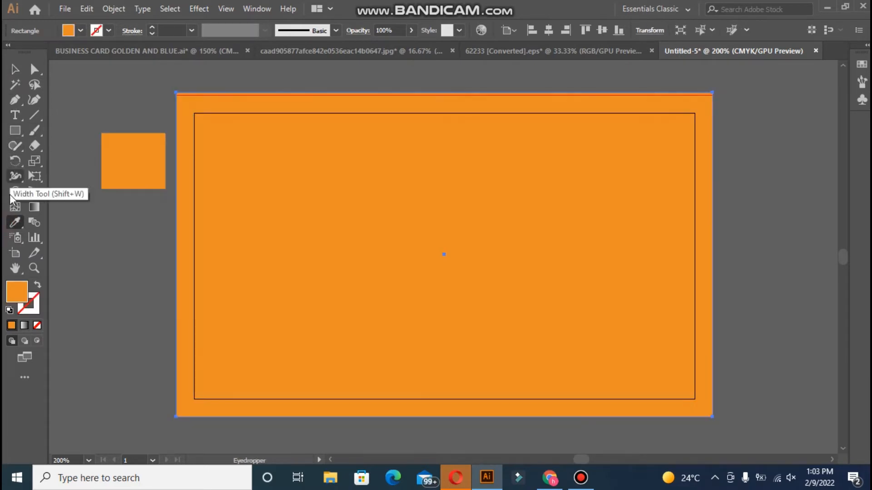
click(15, 69)
click(63, 125)
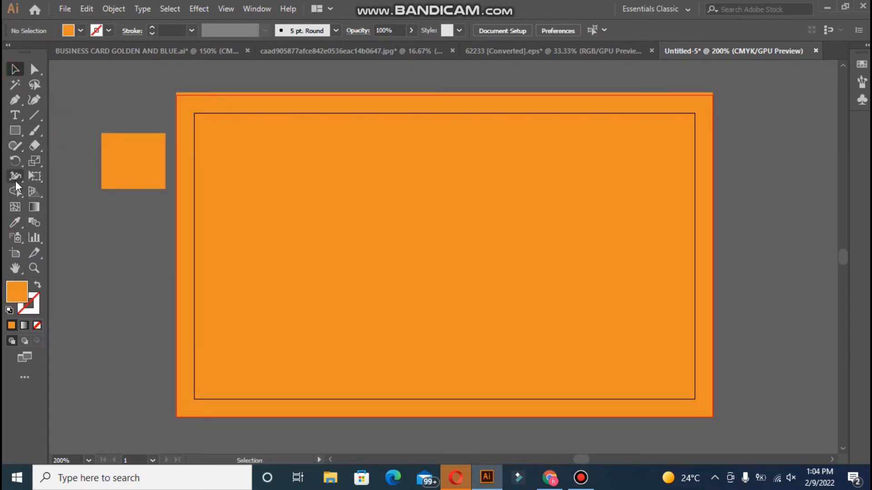
Draw a thin, horizontal black bar with rounded ends across the upper-left part of the card.
drag(15, 131, 32, 133)
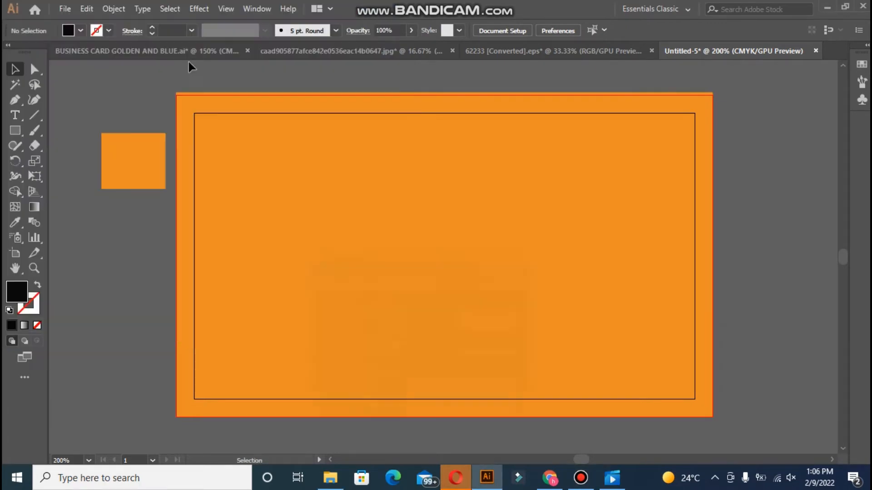
key(t)
key(m)
drag(221, 134, 445, 141)
key(a)
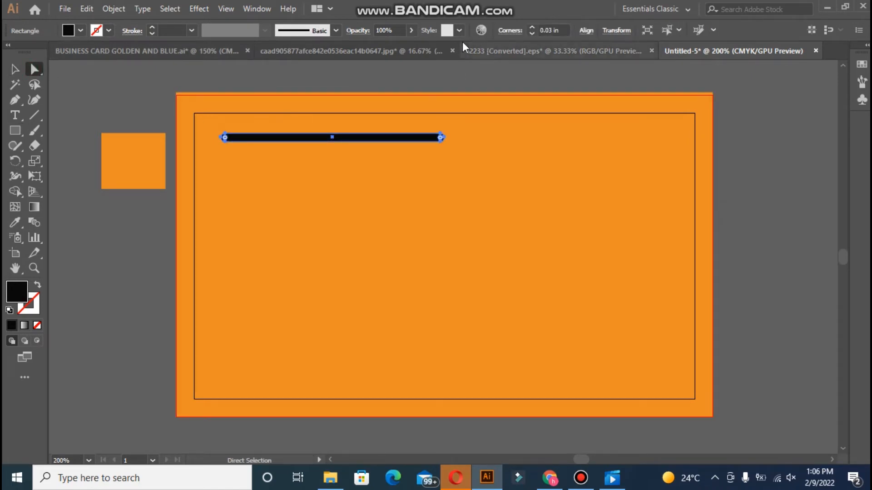
click(14, 69)
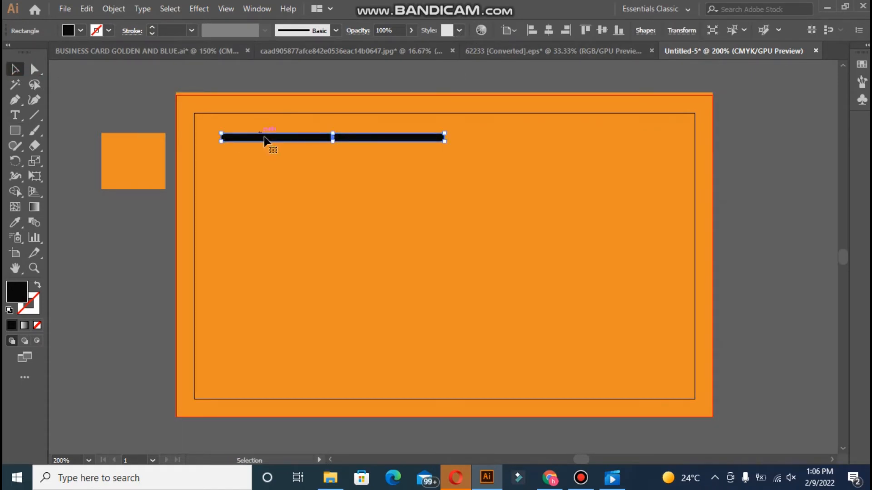
Undo the trial artboard alignments of the black bar and shift it slightly left and down.
click(156, 114)
click(261, 138)
click(550, 30)
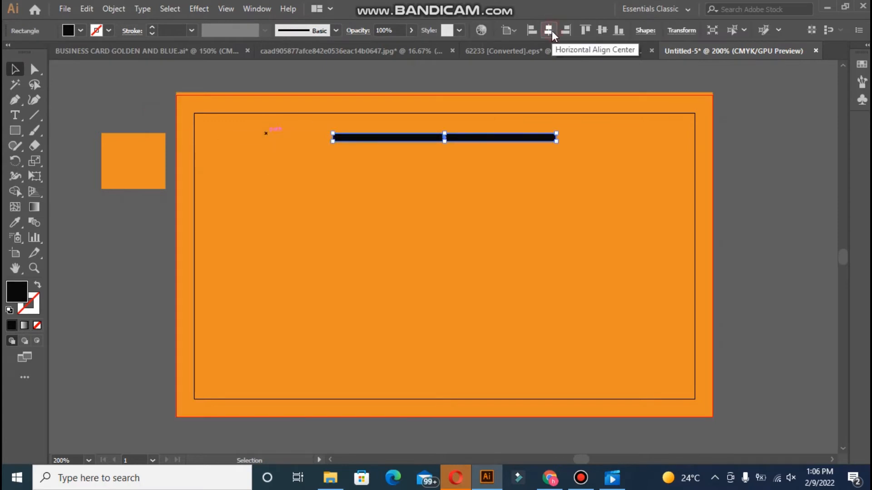
click(530, 31)
key(ctrl+z)
key(ctrl+z)
key(ctrl+z)
key(ctrl+z)
key(ctrl+z)
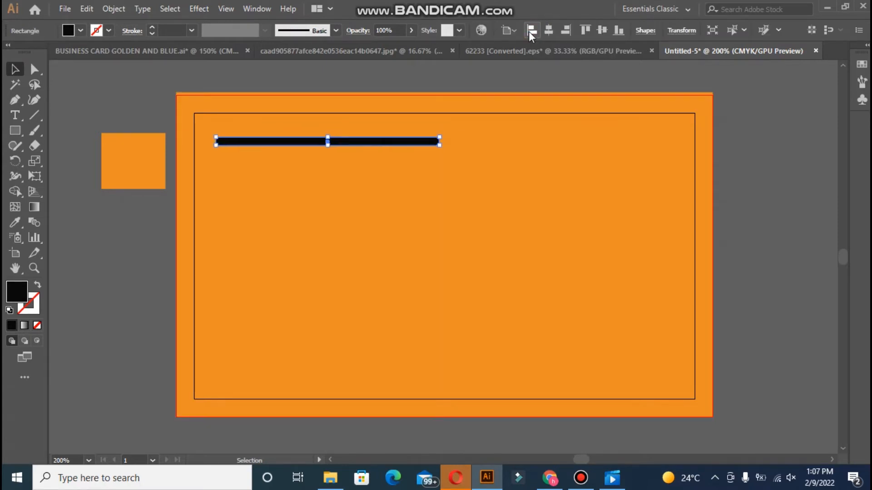
click(83, 139)
click(233, 145)
Add the text "Managing Director" and place it level with the black bar in the card's upper-right area.
click(15, 115)
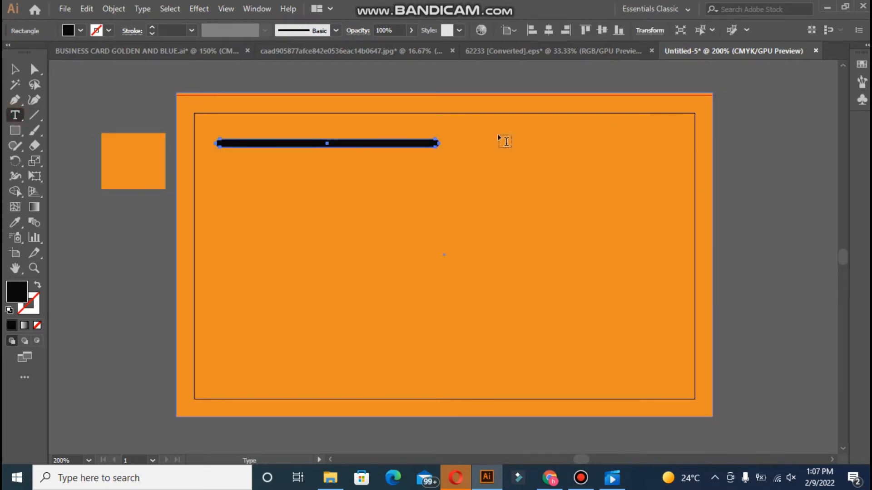
click(503, 133)
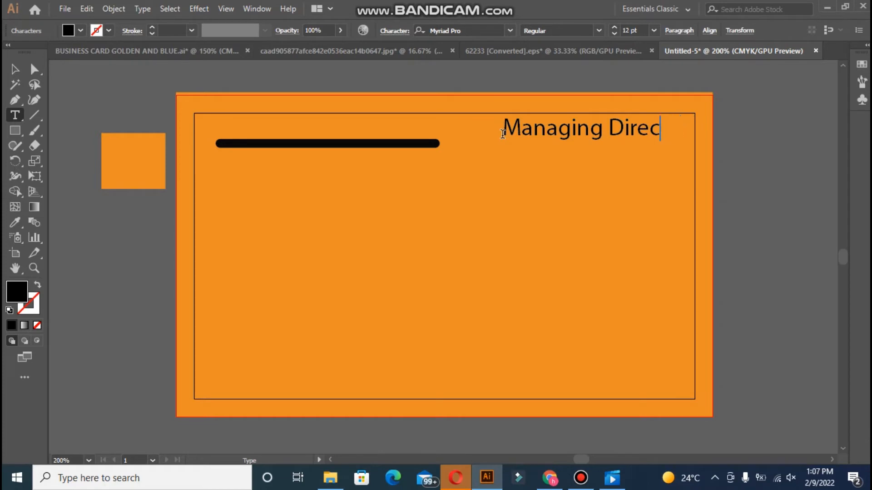
double_click(15, 69)
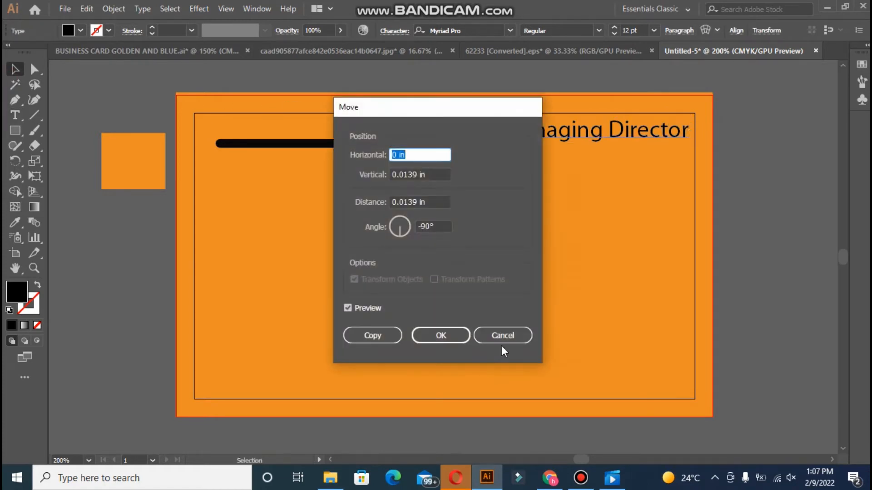
click(502, 335)
drag(561, 126, 543, 141)
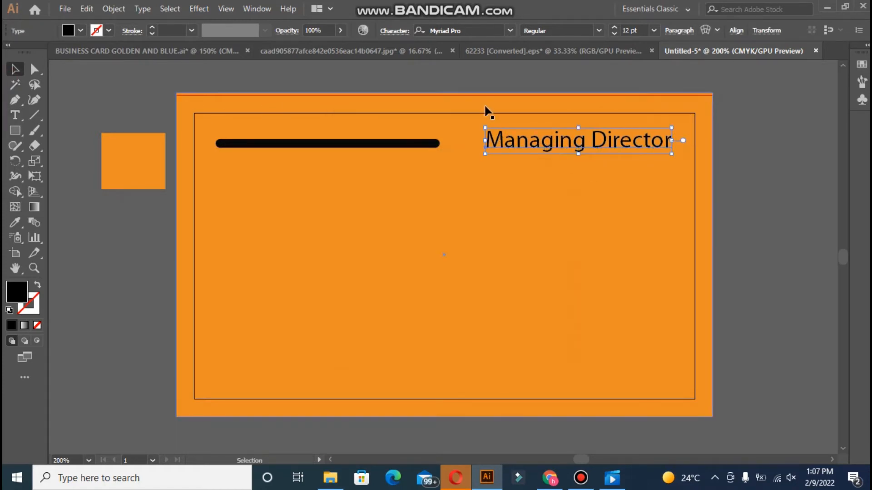
Set the "Managing Director" text in Acumin Variable Concept with the Bold style.
click(394, 30)
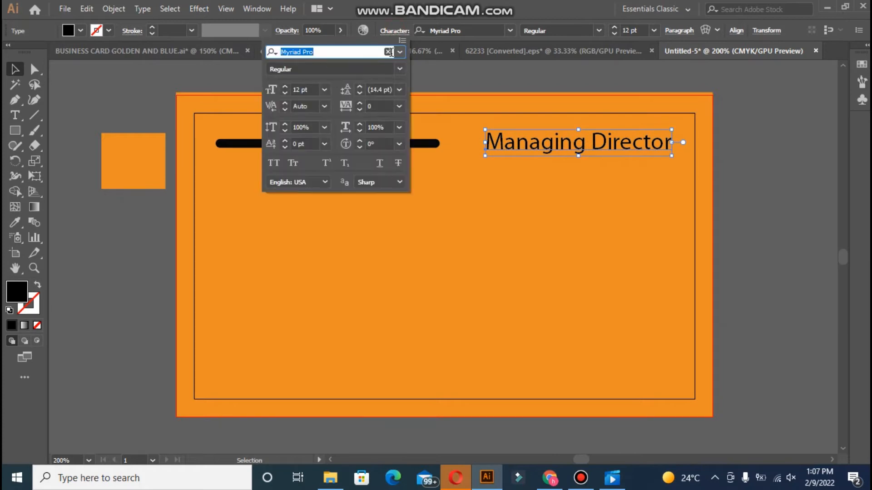
click(401, 56)
click(391, 135)
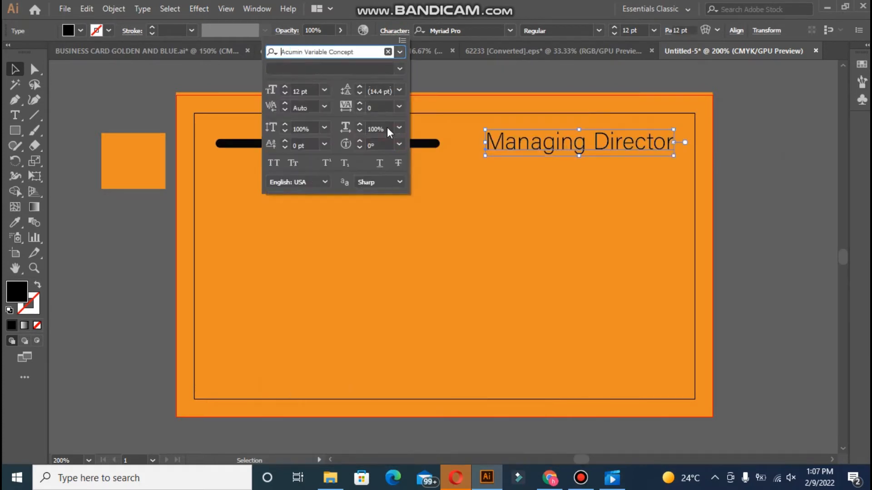
click(383, 69)
scroll(380, 272, down, 10)
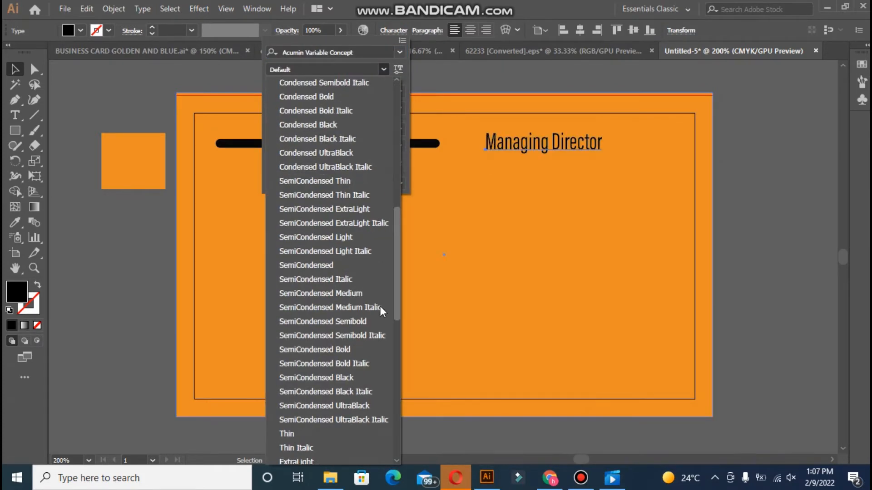
scroll(400, 349, down, 3)
scroll(399, 349, down, 2)
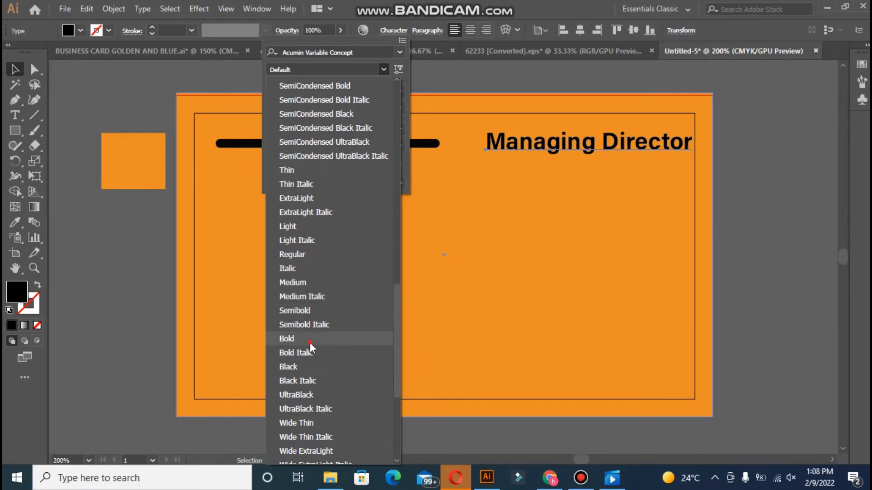
click(313, 339)
Set the "Managing Director" text to 10 pt size, 8 pt leading, -24 tracking and 107% horizontal scale.
click(284, 94)
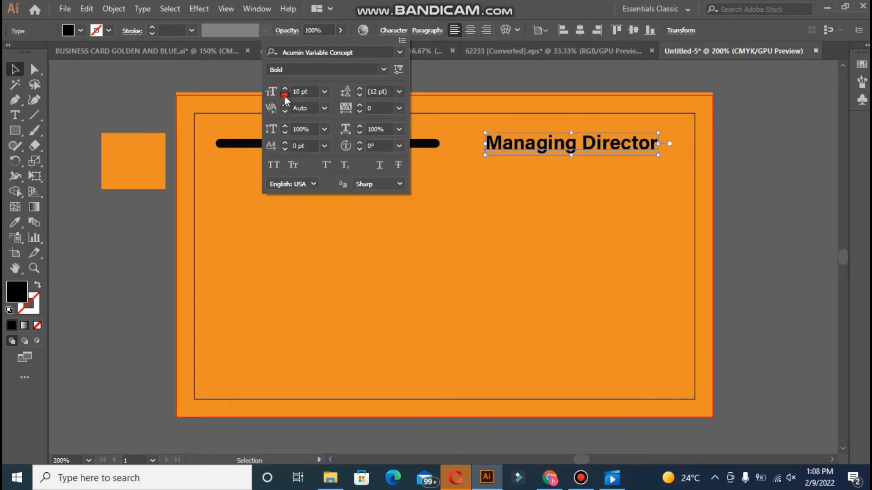
click(285, 95)
click(359, 95)
click(359, 95)
click(360, 95)
click(359, 94)
click(359, 112)
click(360, 111)
click(284, 89)
click(284, 89)
click(285, 89)
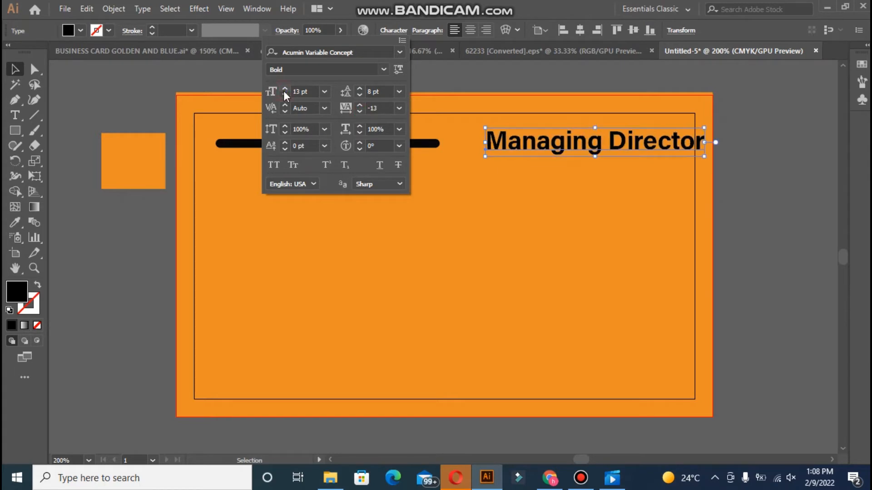
click(285, 95)
click(285, 95)
click(284, 94)
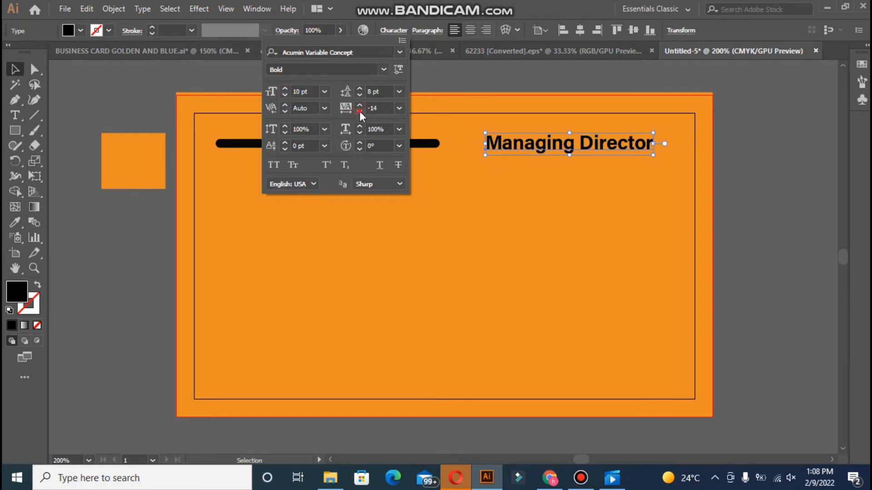
click(359, 111)
click(360, 111)
click(358, 126)
click(359, 126)
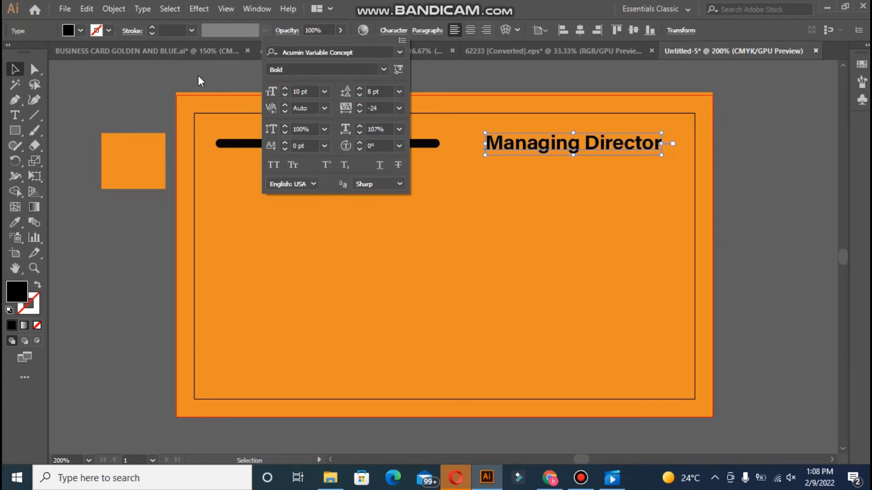
click(199, 77)
Choose the near-white fill colour FFFAFB for the "Managing Director" text.
double_click(18, 286)
click(273, 153)
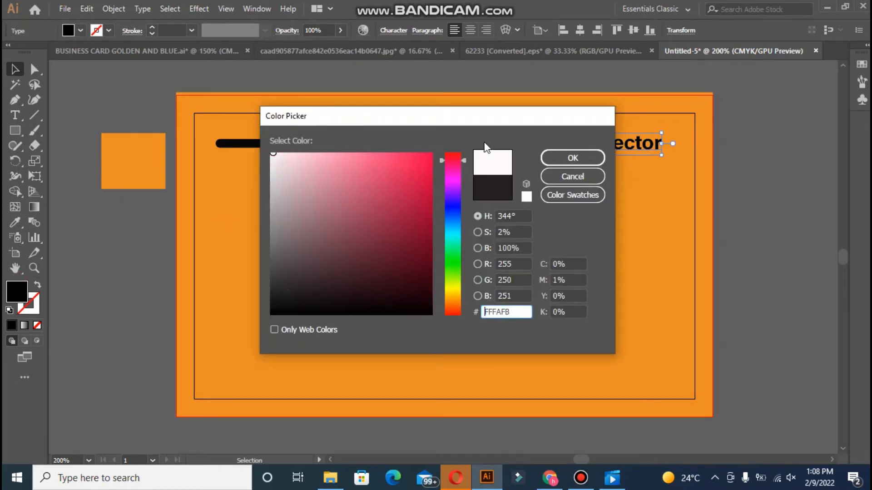
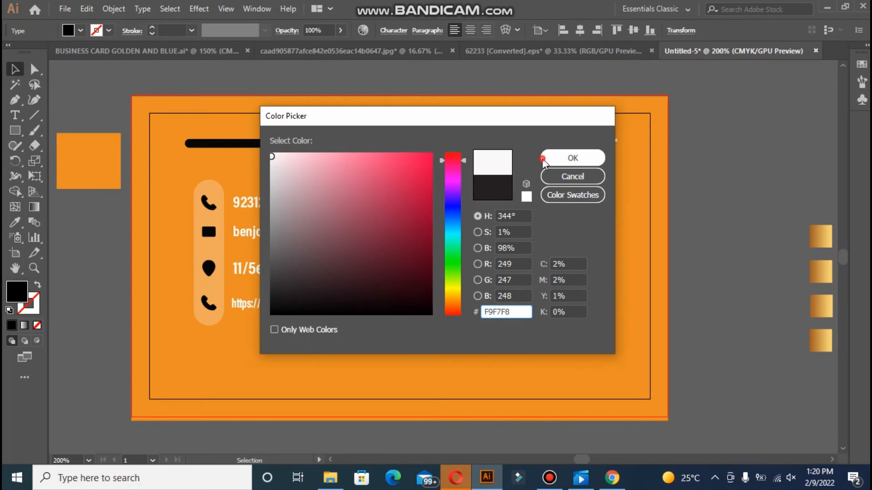
Fill the person's name text with near-white F9F7F8 and centre it on the artboard horizontally and vertically.
click(547, 157)
click(77, 90)
click(490, 249)
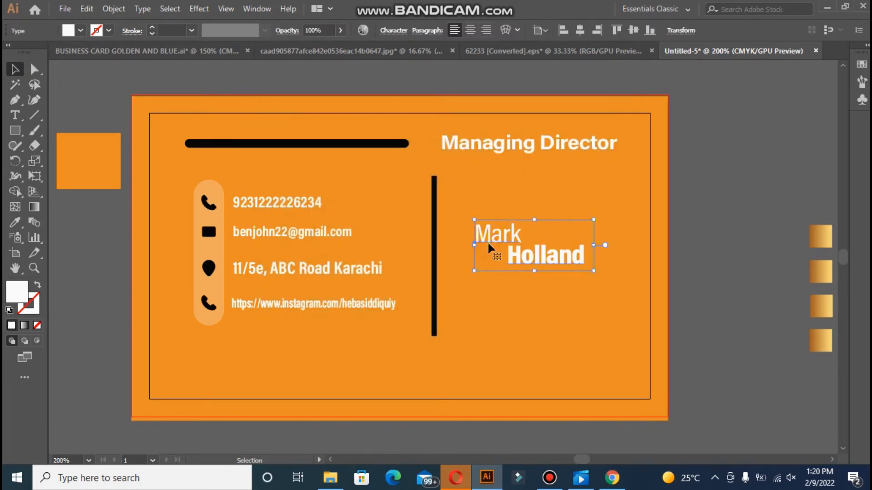
click(471, 30)
key(ctrl+z)
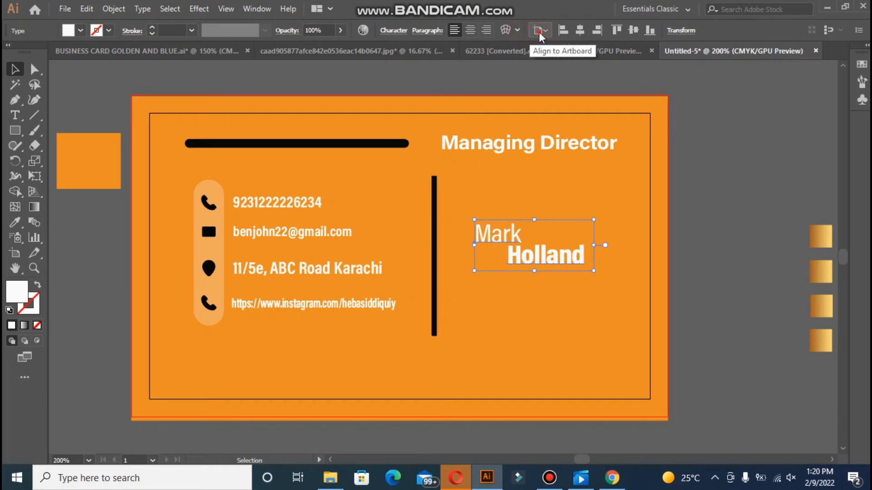
click(597, 33)
click(564, 31)
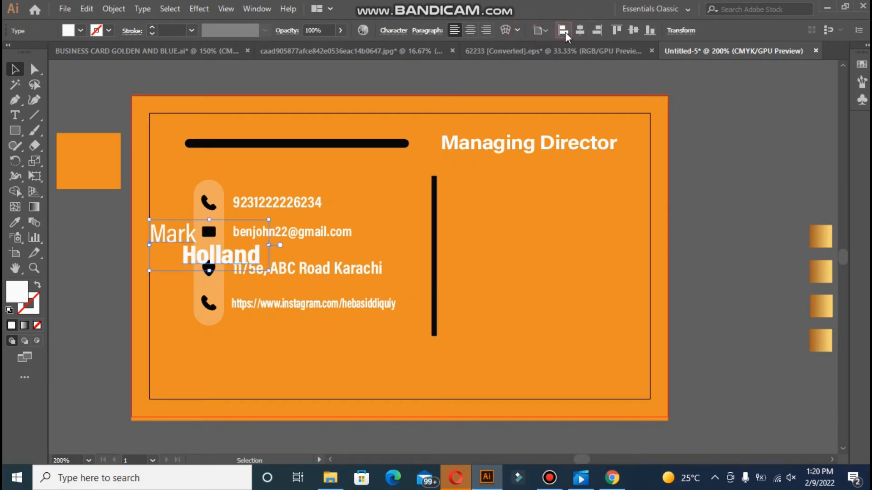
click(579, 33)
click(632, 34)
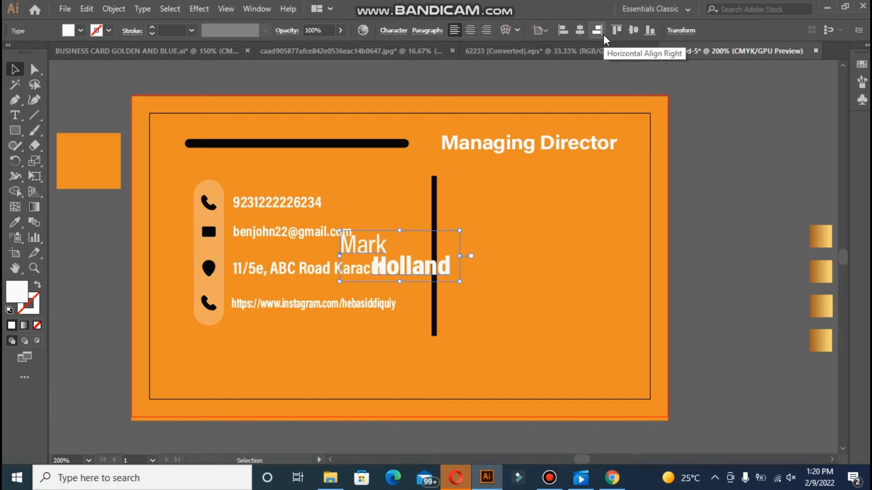
Nudge the person's name text horizontally into the empty area right of the vertical black divider.
key(Right)
key(Right)
key(Right)
key(Right)
key(Right)
key(Right)
key(Right)
key(Right)
key(Right)
key(Right)
key(Right)
key(Right)
key(Right)
key(Right)
key(Right)
key(Right)
key(Right)
key(Right)
key(Right)
key(Right)
key(Right)
key(Right)
key(Right)
key(Right)
key(Right)
key(Right)
key(Right)
key(Right)
key(Right)
key(Right)
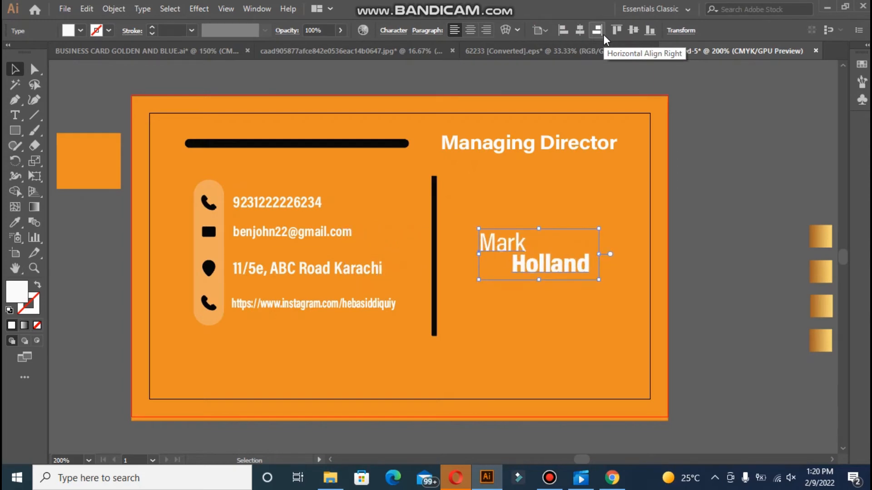
key(Left)
Underline the "Managing Director" text.
click(564, 145)
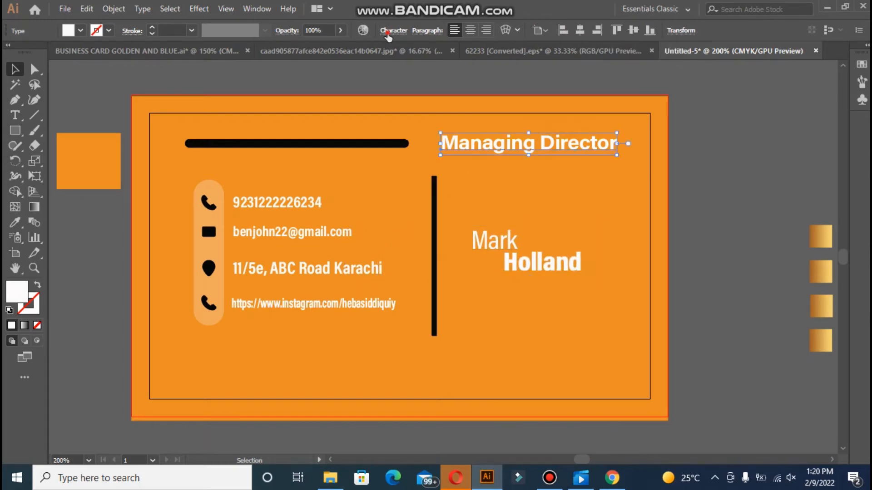
click(393, 30)
click(368, 168)
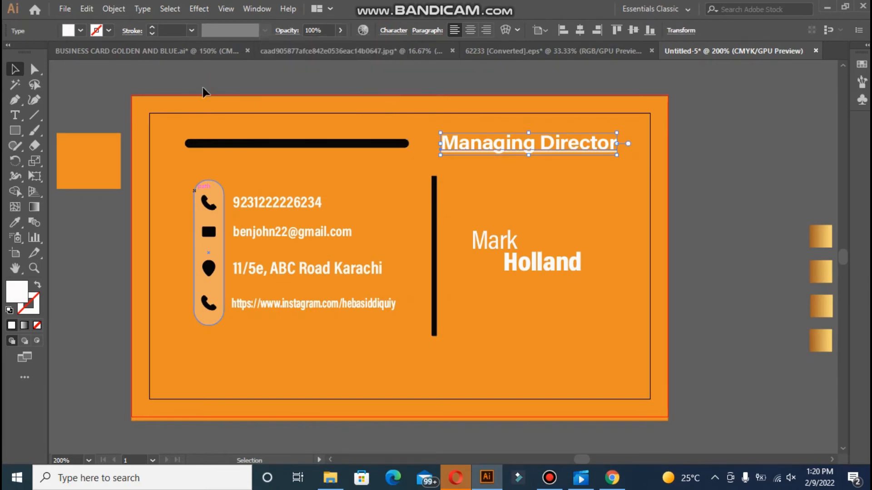
click(103, 96)
Reduce the opacity of the person's name text to 83% and enlarge the text slightly.
click(435, 255)
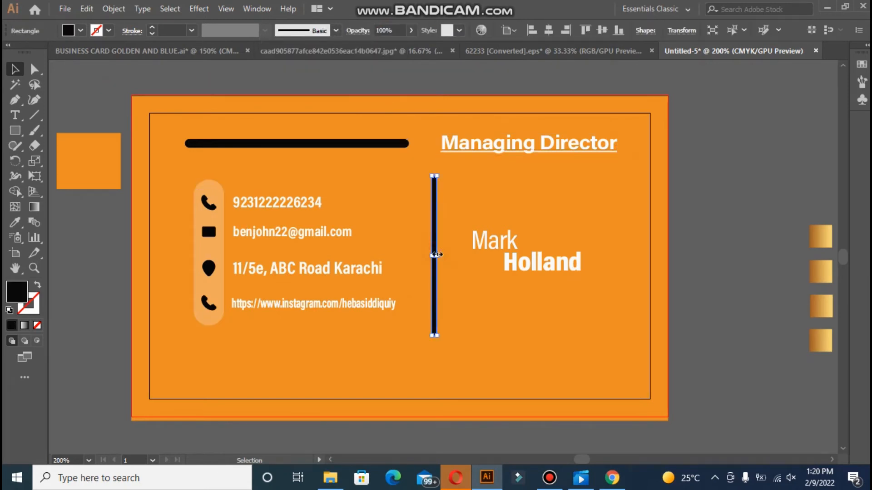
click(490, 254)
click(340, 30)
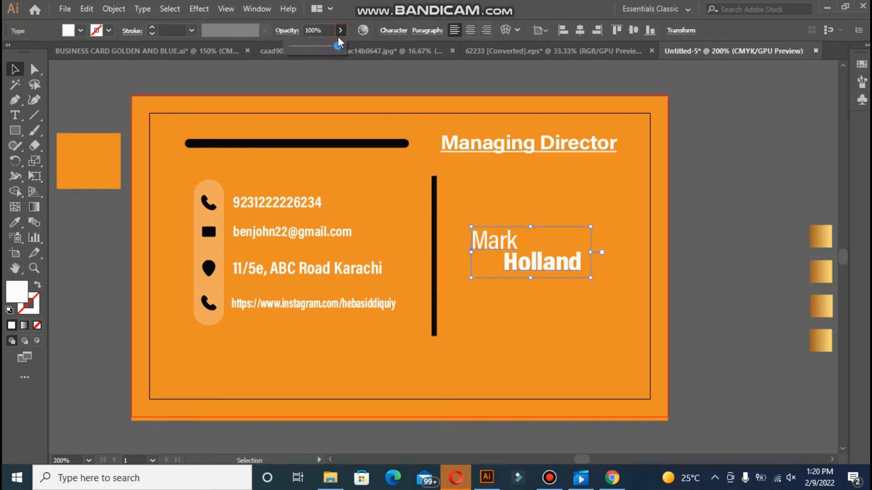
drag(335, 45, 329, 48)
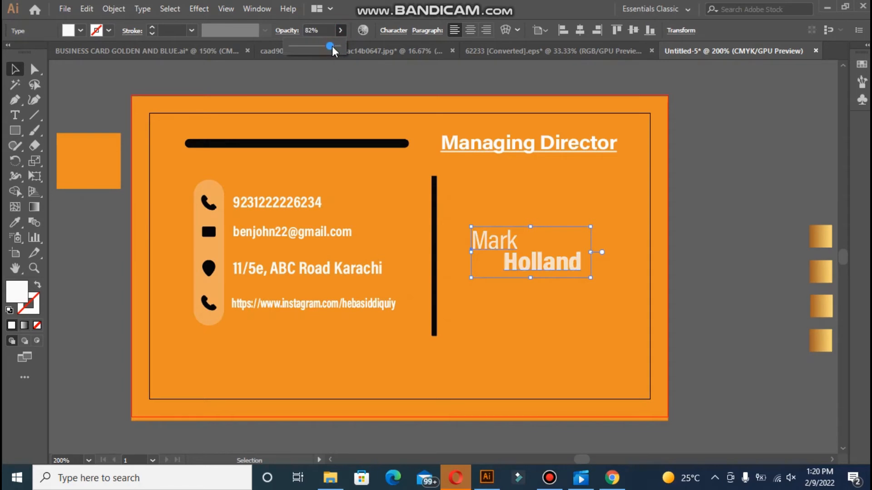
click(338, 71)
click(472, 236)
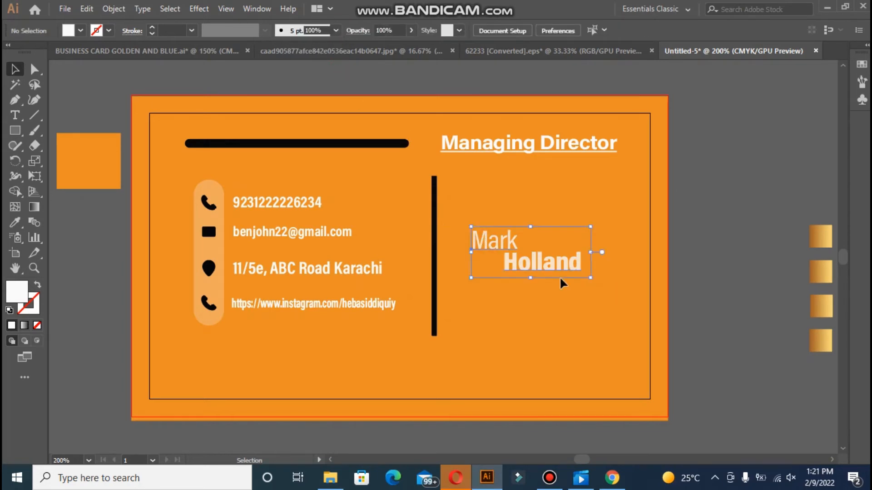
drag(591, 278, 613, 287)
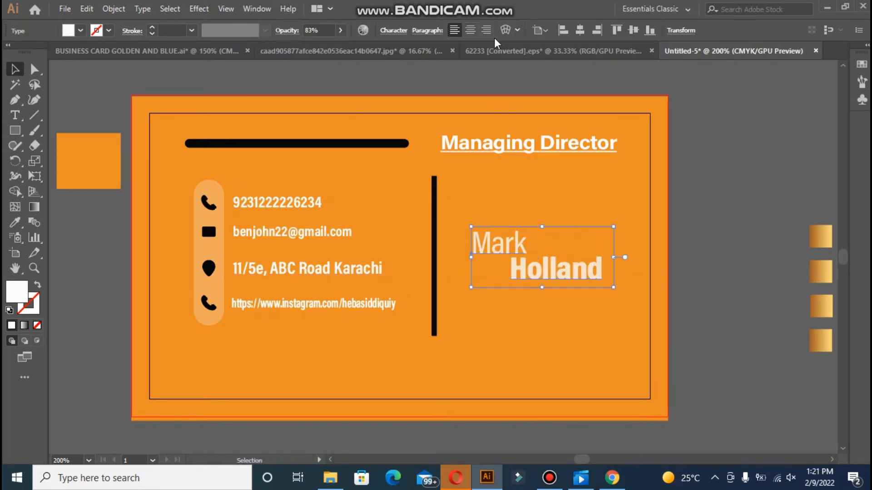
Vertically centre the person's name text on the artboard and undo the further alignment tried on it.
click(635, 31)
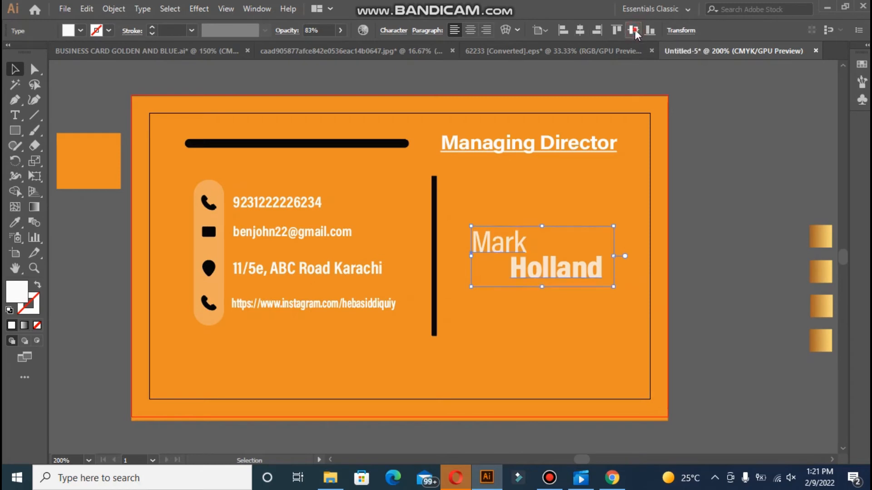
click(546, 35)
click(633, 31)
click(615, 34)
key(ctrl+z)
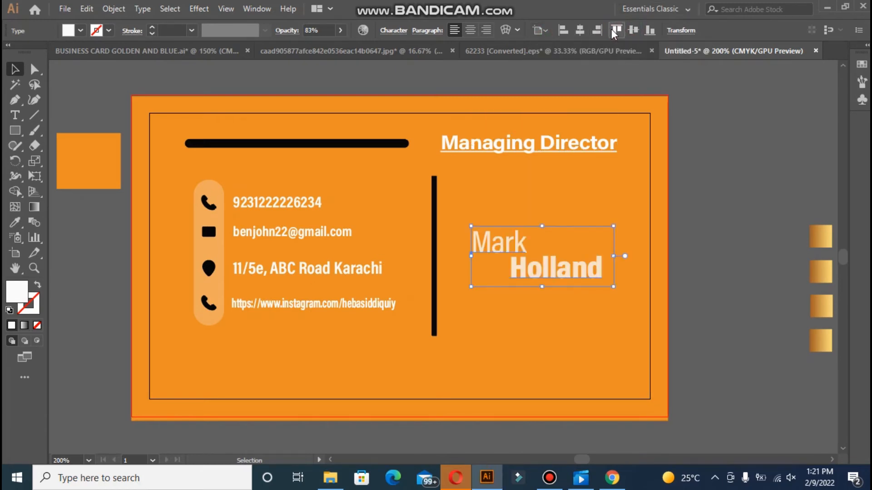
click(707, 103)
click(538, 255)
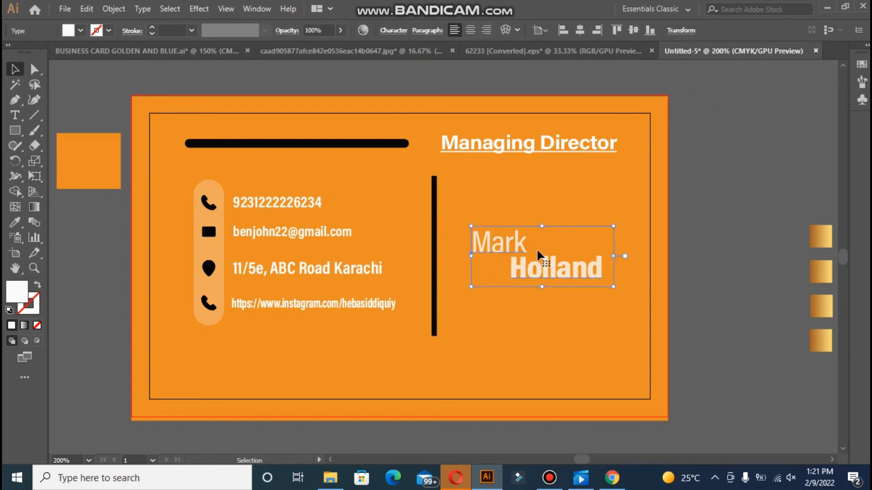
Fill the four contact icons in the translucent rounded strip with near-white F9F9F9.
click(350, 116)
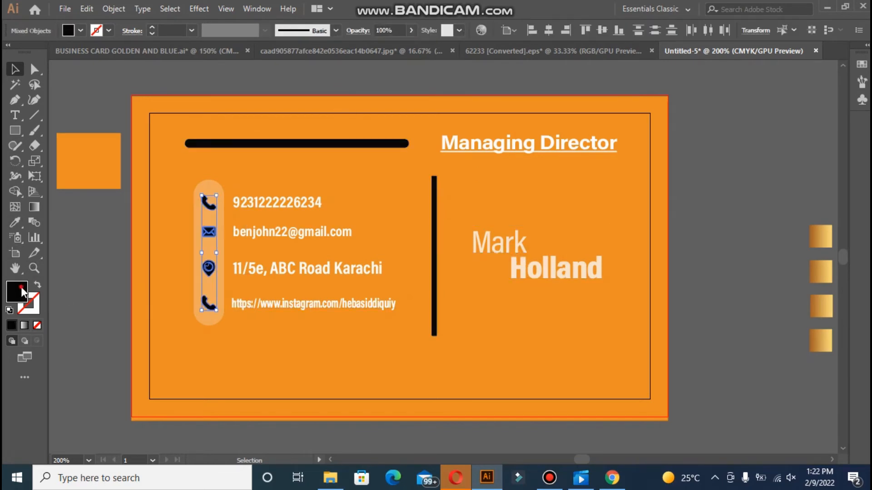
double_click(21, 292)
click(276, 156)
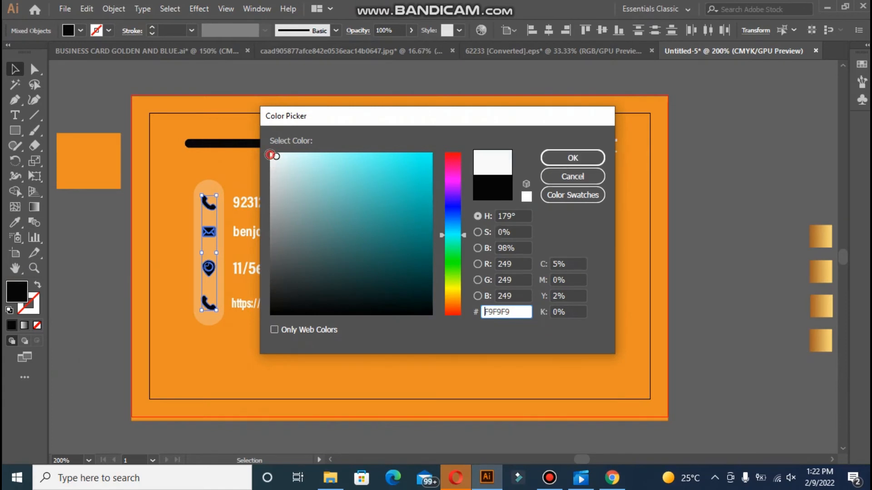
click(590, 157)
click(95, 104)
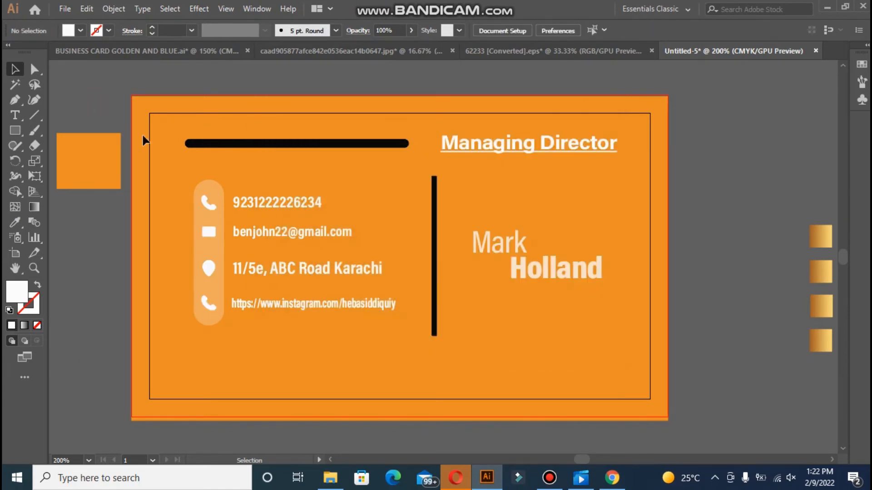
click(287, 211)
shift+click(295, 236)
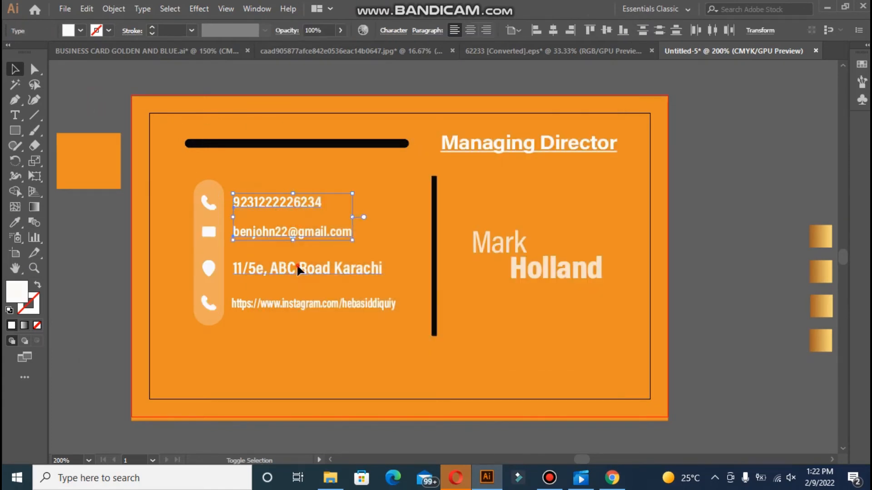
shift+click(297, 268)
shift+click(303, 304)
click(341, 30)
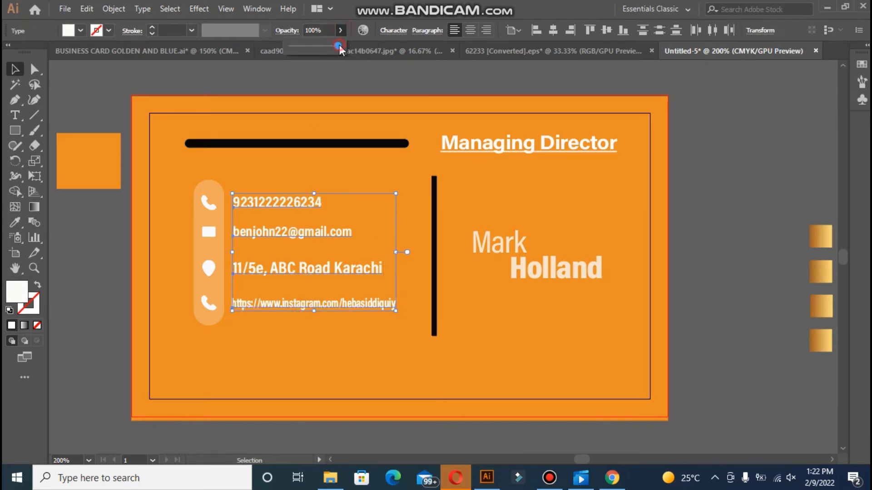
click(337, 86)
Reduce the font size of the underlined "Managing Director" text to 7 pt.
click(478, 145)
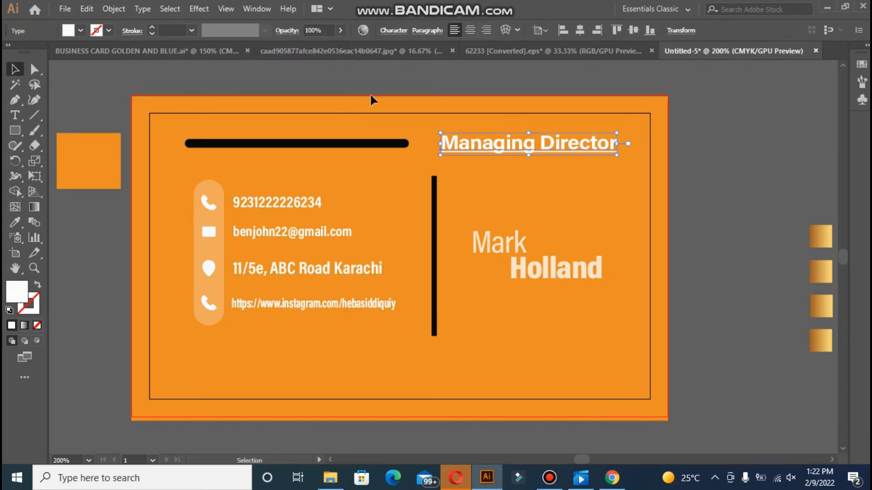
click(399, 31)
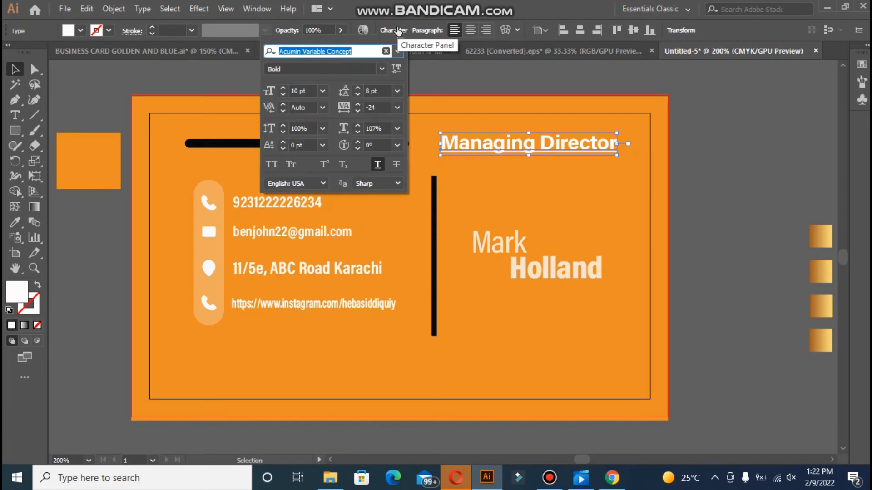
click(283, 95)
click(283, 95)
click(283, 95)
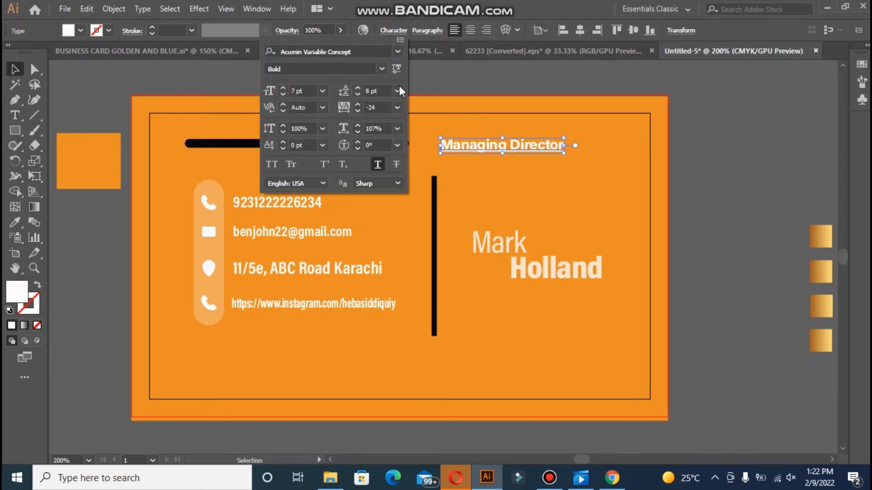
click(439, 88)
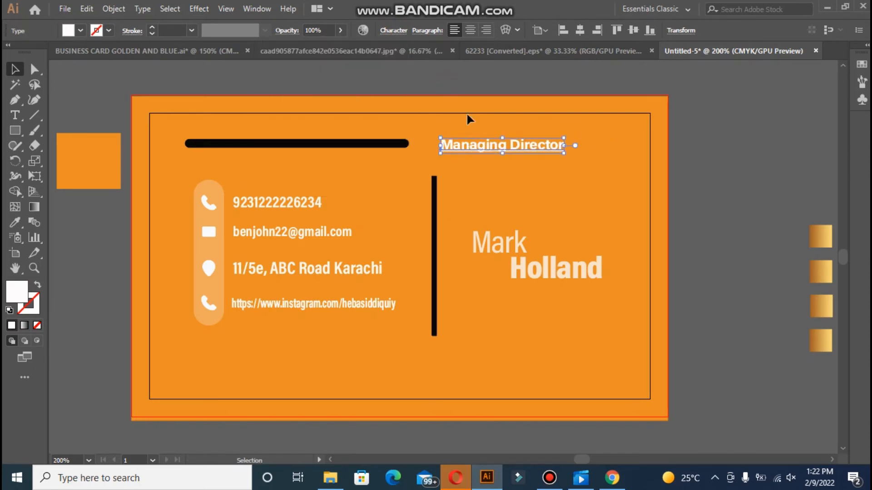
click(400, 98)
In the BUSINESS CARD GOLDEN AND BLUE.ai document, widen the black card's top-right orange bracket and enlarge the top-left bracket in width and height.
click(191, 51)
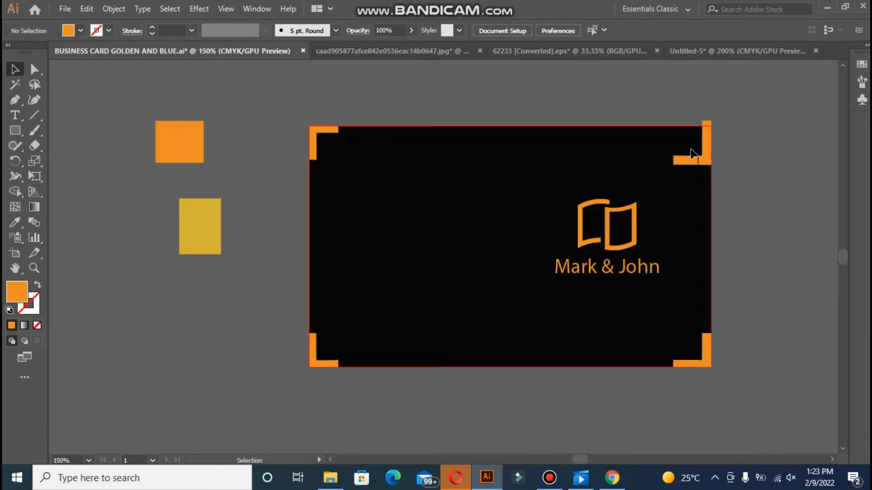
click(693, 160)
drag(673, 142, 665, 142)
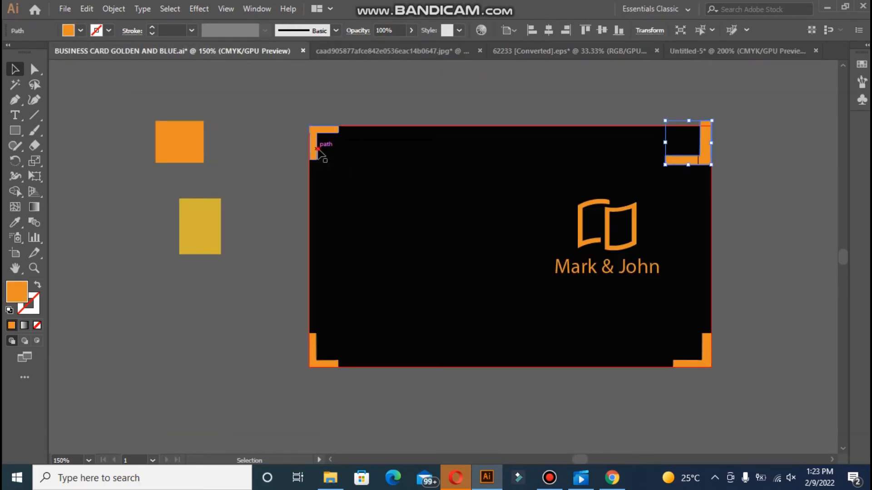
click(320, 151)
drag(338, 142, 349, 143)
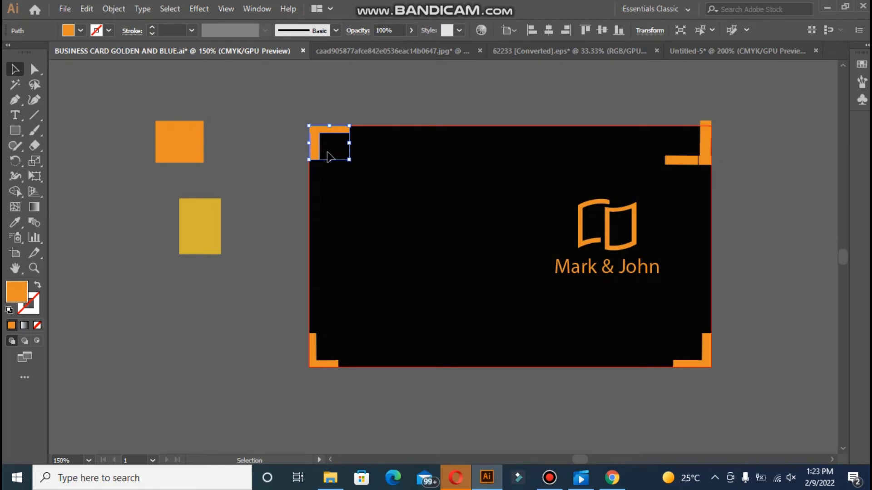
drag(329, 158, 330, 170)
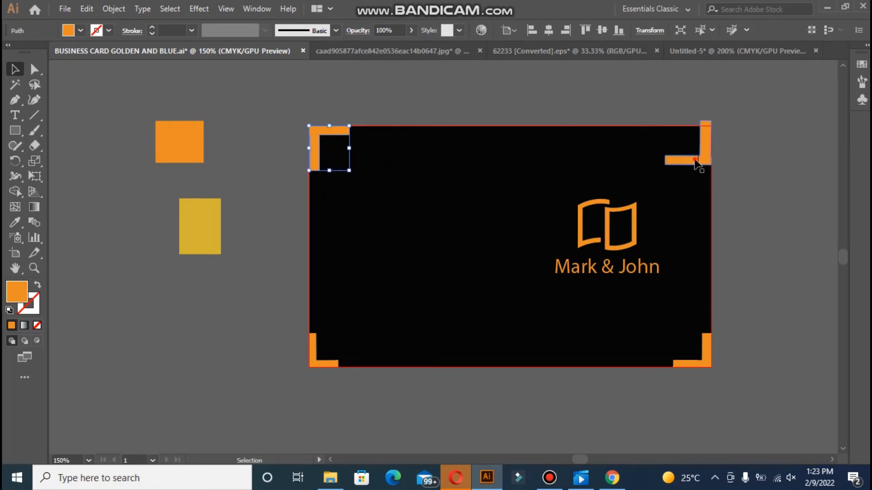
Rotate the orange bracket into the black card's top-right corner and resize it to match the top-left bracket.
click(698, 162)
drag(717, 119, 743, 90)
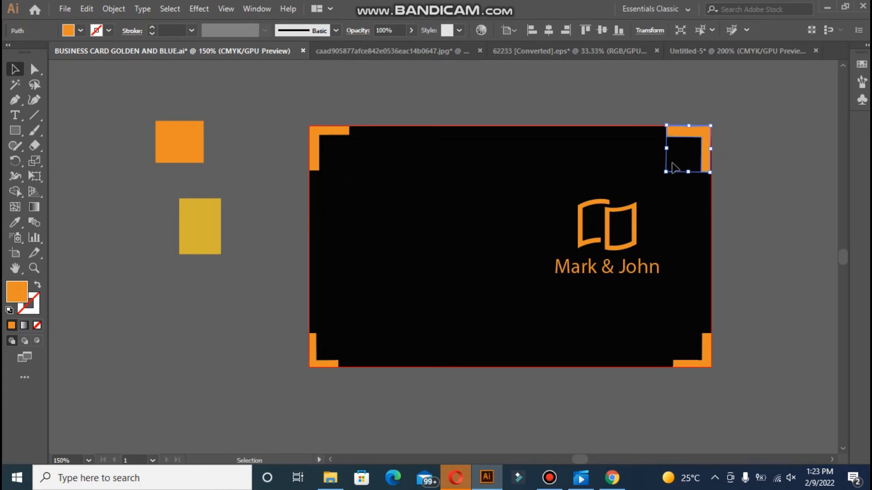
drag(666, 172, 663, 178)
click(748, 162)
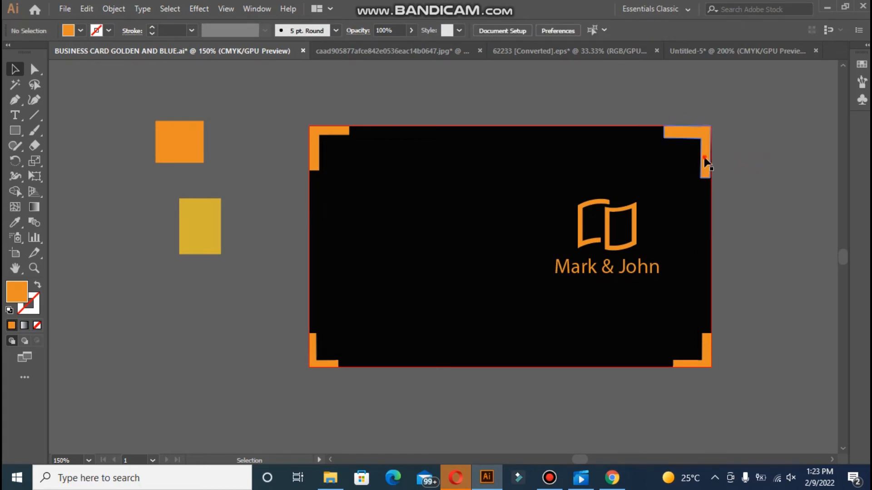
drag(708, 159, 709, 159)
click(724, 167)
click(708, 157)
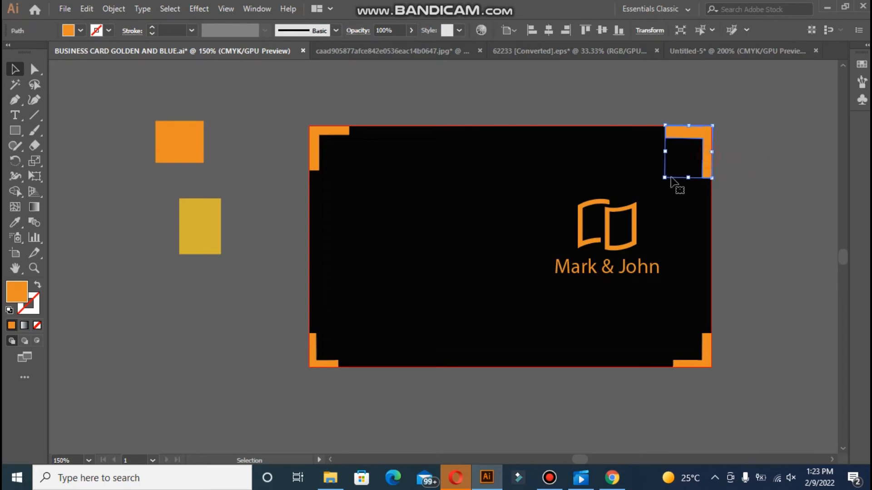
click(151, 95)
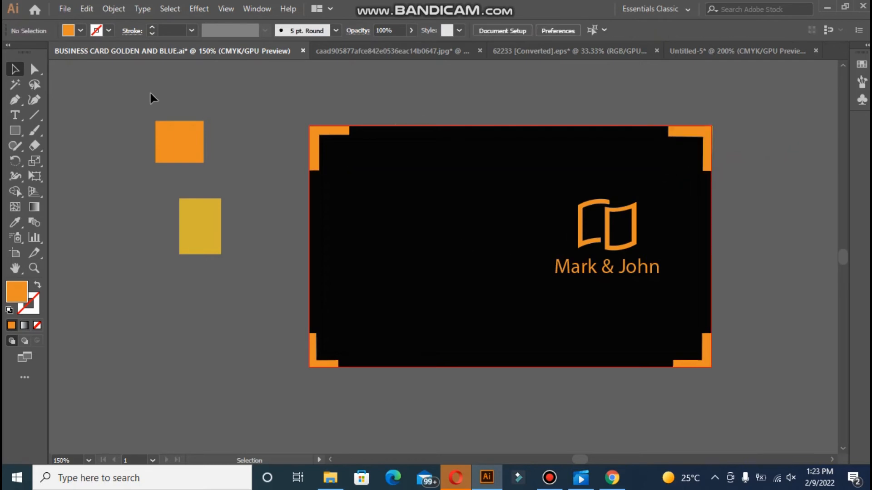
click(65, 9)
mouse_move(136, 233)
click(281, 260)
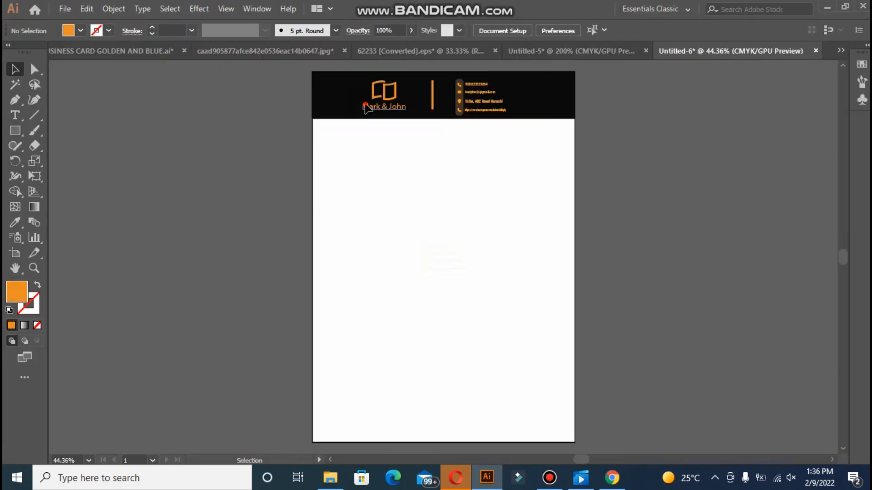
click(365, 105)
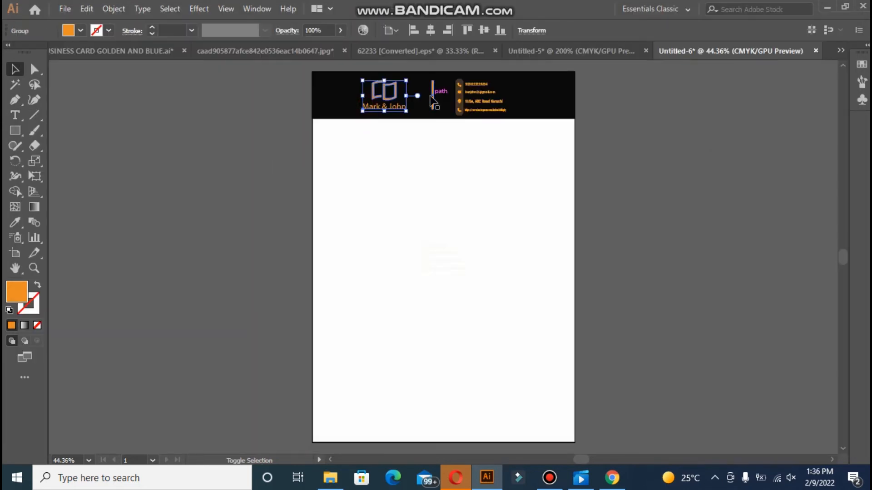
shift+click(433, 95)
shift+click(465, 94)
shift+click(463, 93)
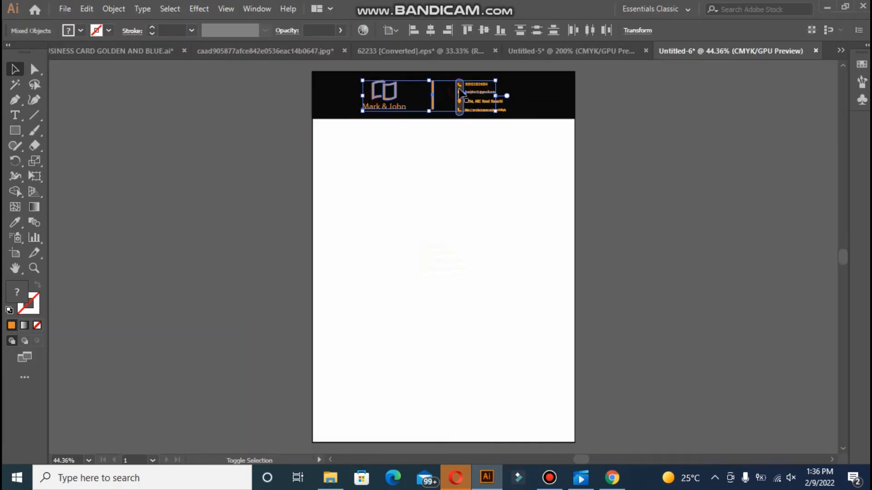
click(619, 97)
Select the whole contact block, the vertical divider and the company logo in the letterhead's black header band.
drag(507, 117, 508, 118)
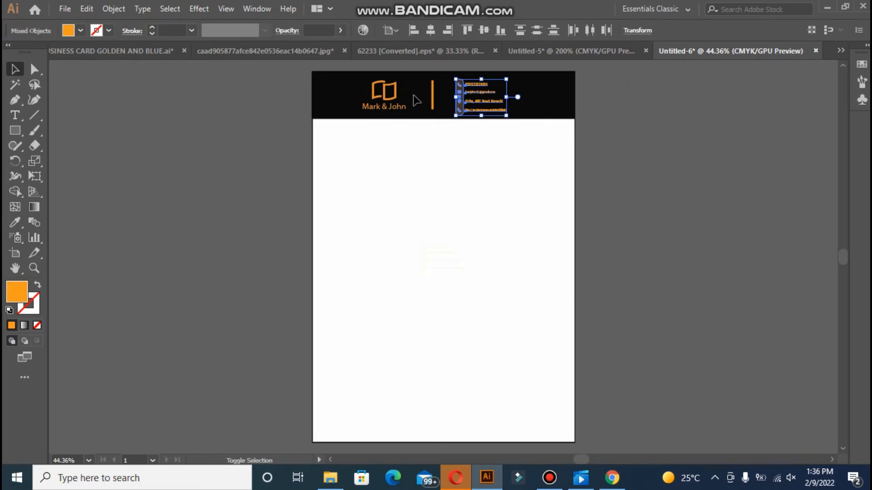
shift+click(433, 96)
shift+click(381, 108)
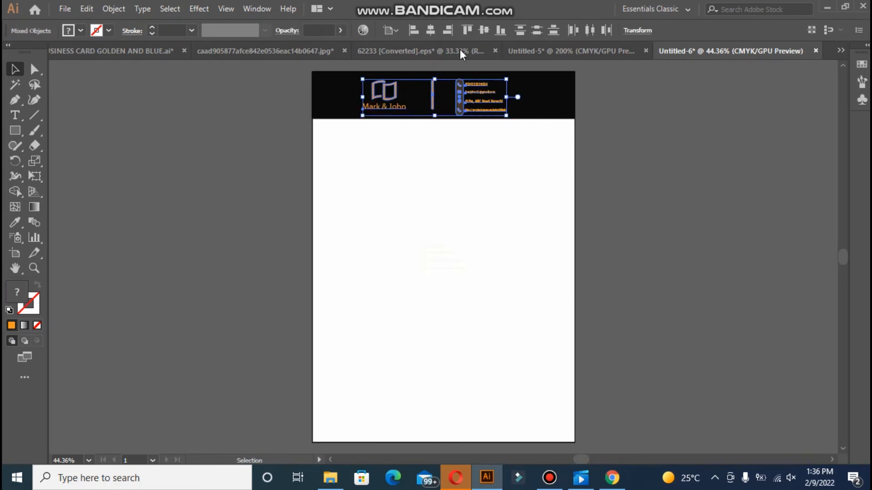
Try to centre-align and vertically distribute the selected header elements, and undo these arrangements.
click(431, 30)
key(ctrl+z)
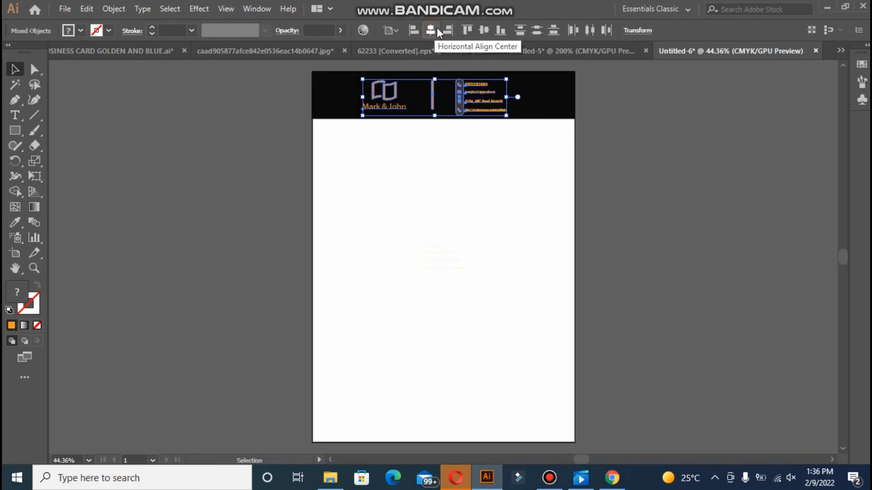
click(484, 30)
click(536, 30)
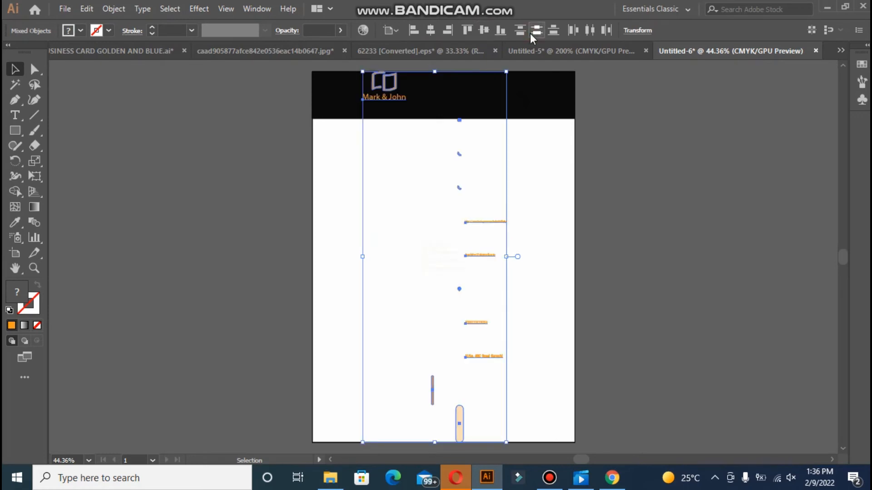
key(ctrl+z)
key(ctrl+z)
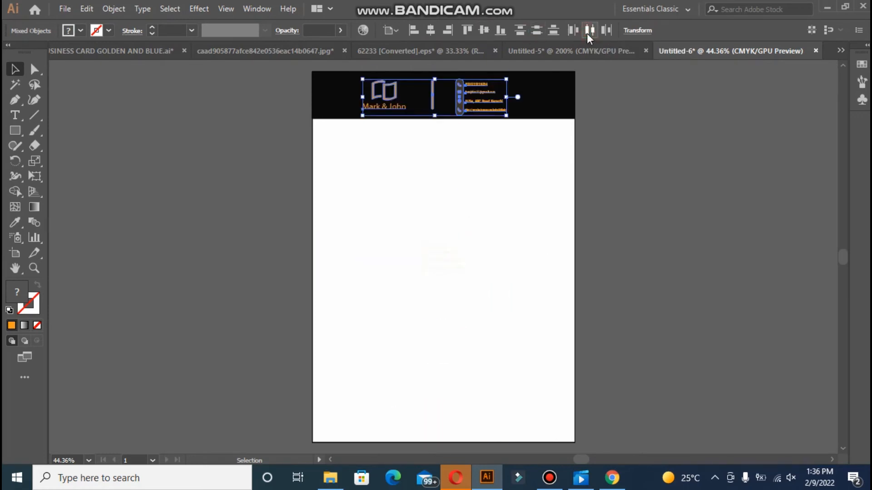
Nudge the logo, divider and contact block together slightly to the right within the black header band.
key(Right)
key(Right)
key(Right)
key(Right)
key(Right)
key(Right)
key(Right)
key(Right)
key(Right)
key(Right)
key(Right)
key(Right)
key(Right)
key(Right)
key(Right)
key(Right)
key(Right)
key(Right)
key(Right)
key(Right)
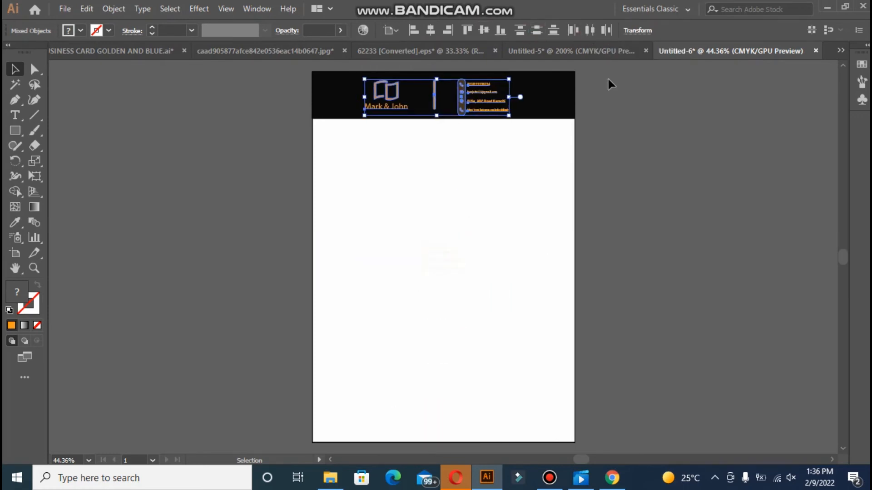
click(614, 121)
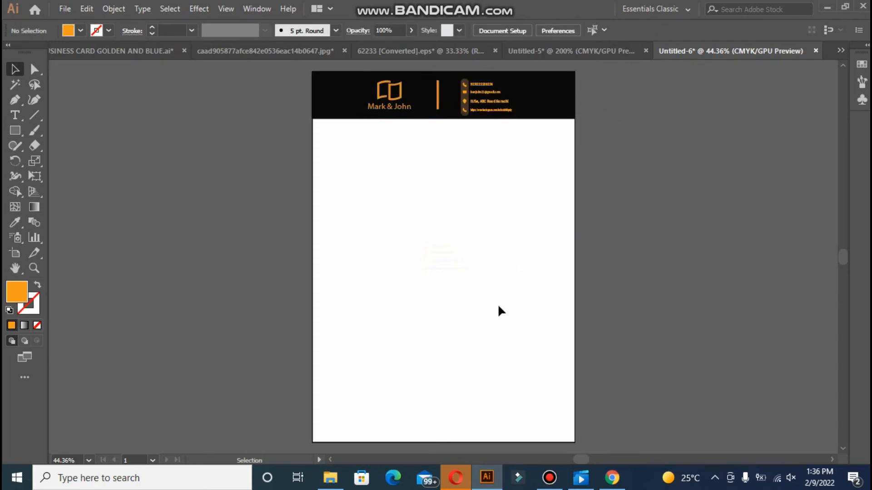
Copy the orange header divider onto the white page, turn it horizontal, enlarge it into a long bar and place it near the page bottom.
drag(440, 103, 429, 335)
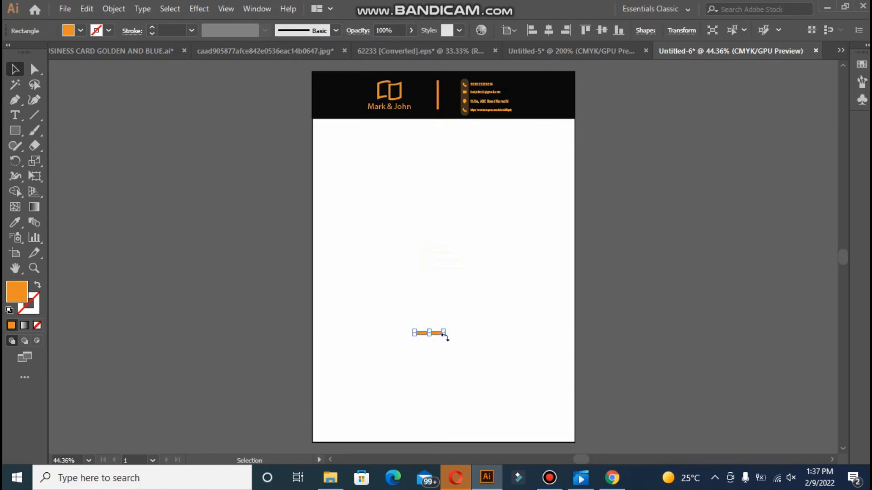
drag(446, 334, 555, 334)
drag(451, 334, 386, 414)
Round the ends of the orange bar near the page bottom with a 3.32 mm corner radius, undoing the unwanted corner change.
key(a)
click(507, 408)
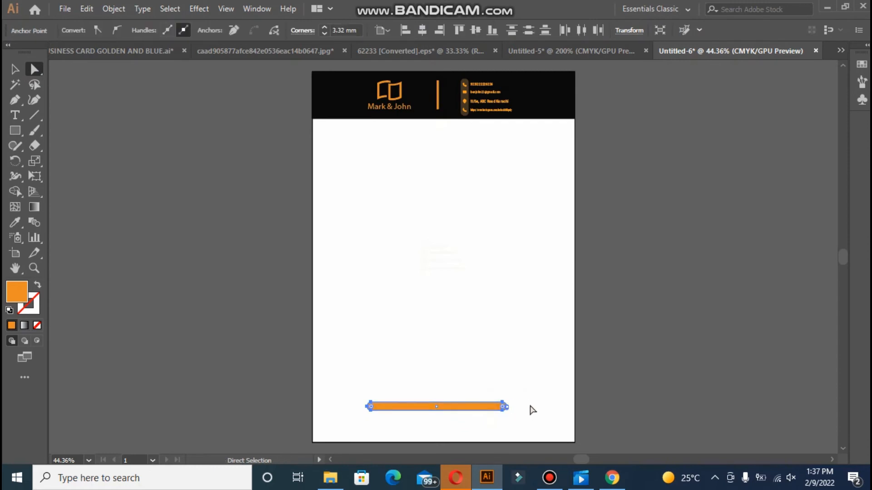
drag(508, 411, 532, 418)
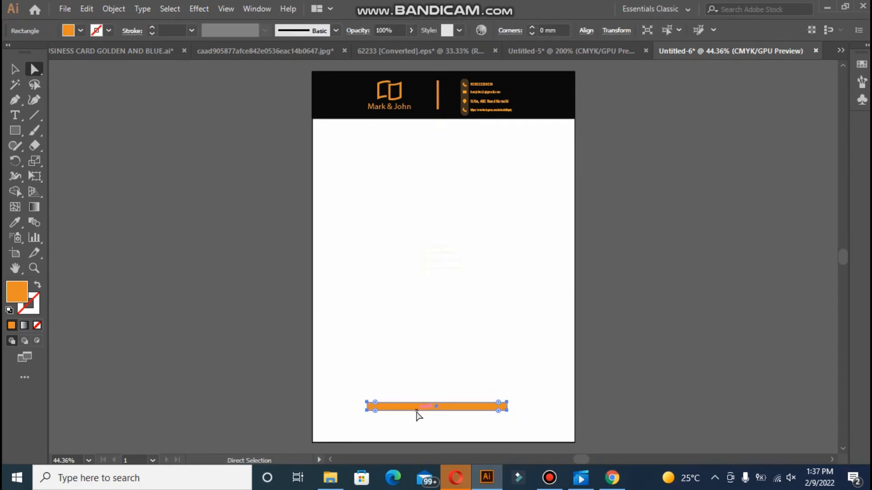
key(ctrl+z)
Extend the rounded orange bar at both ends until it spans most of the letterhead page's width.
click(17, 69)
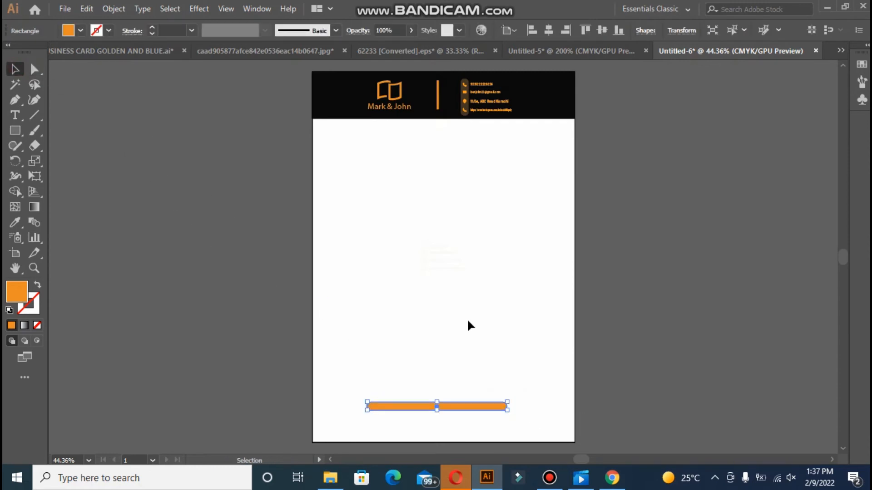
drag(508, 411, 539, 413)
drag(366, 411, 338, 409)
click(294, 391)
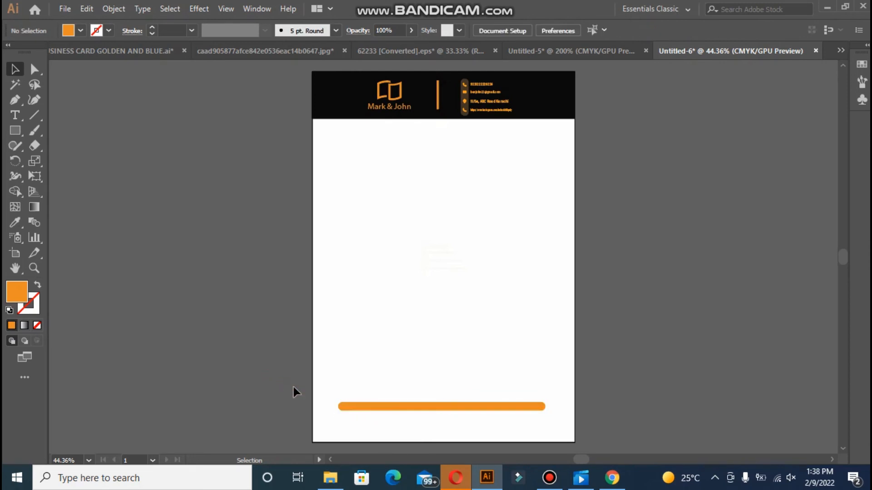
Nudge the rounded orange footer bar straight down, closer to the letterhead page's bottom edge.
click(386, 406)
key(Down)
key(Down)
key(Down)
key(Down)
key(Down)
key(Down)
key(Down)
key(Down)
key(Down)
key(Down)
key(Down)
key(Down)
key(Down)
key(Down)
key(Down)
key(Down)
key(Down)
key(Down)
key(Down)
key(Down)
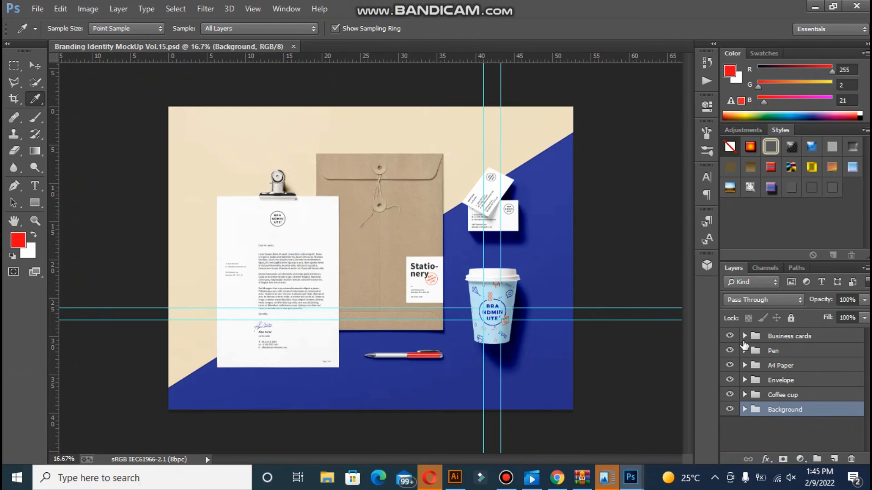
Switch to the branding mockup in Photoshop and open the upper "Your design here" smart object in the Business cards group, without updating text layers.
click(745, 337)
click(745, 336)
click(745, 336)
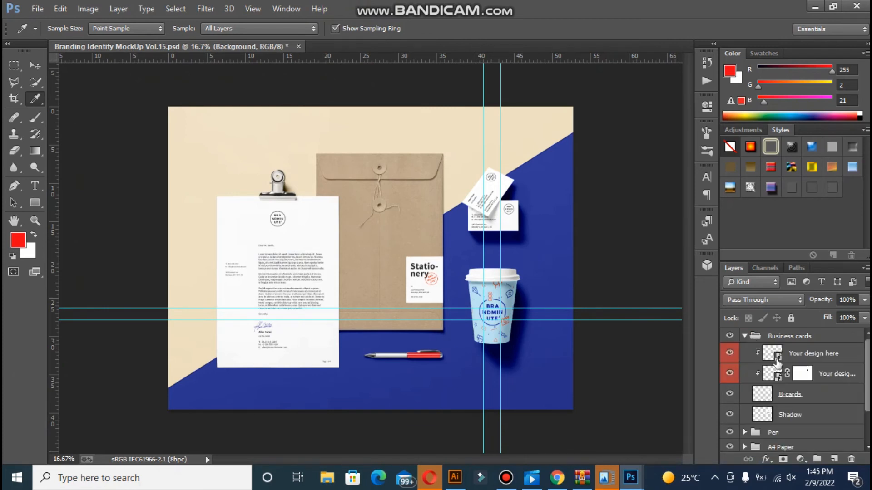
double_click(777, 361)
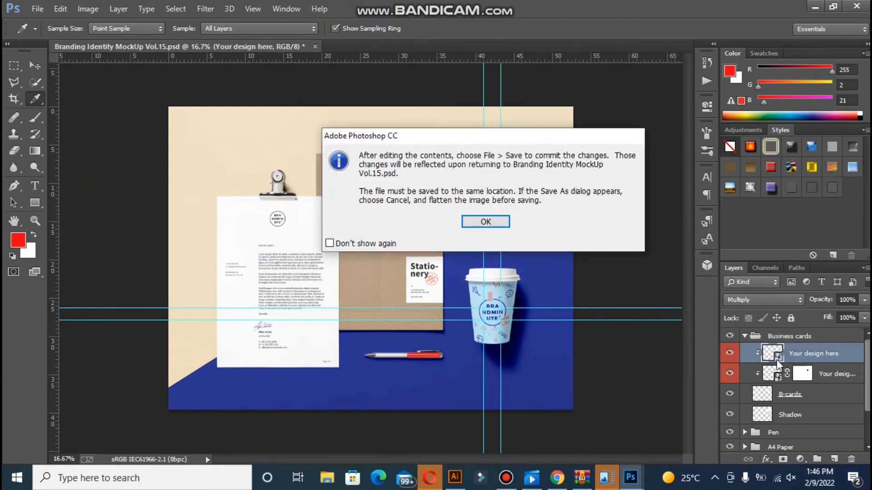
click(485, 221)
click(420, 195)
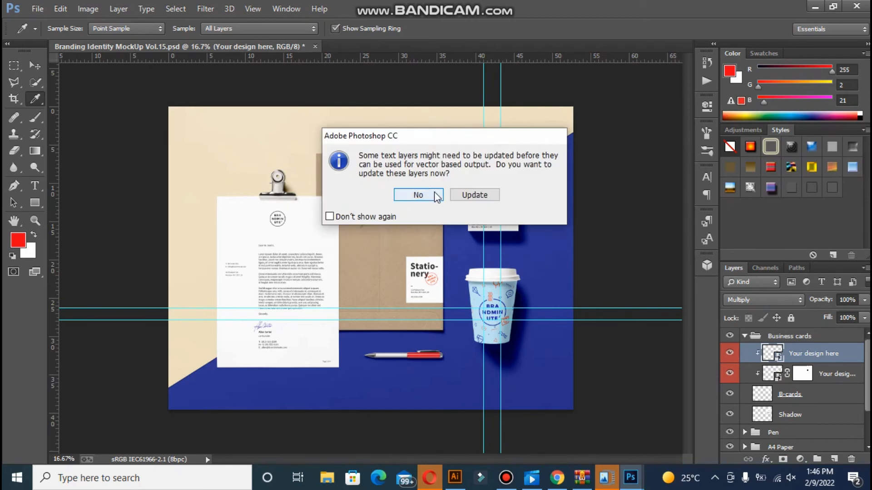
Open the "business orange front" image from the Adobe Illustrator folder on the desktop.
click(37, 9)
click(41, 33)
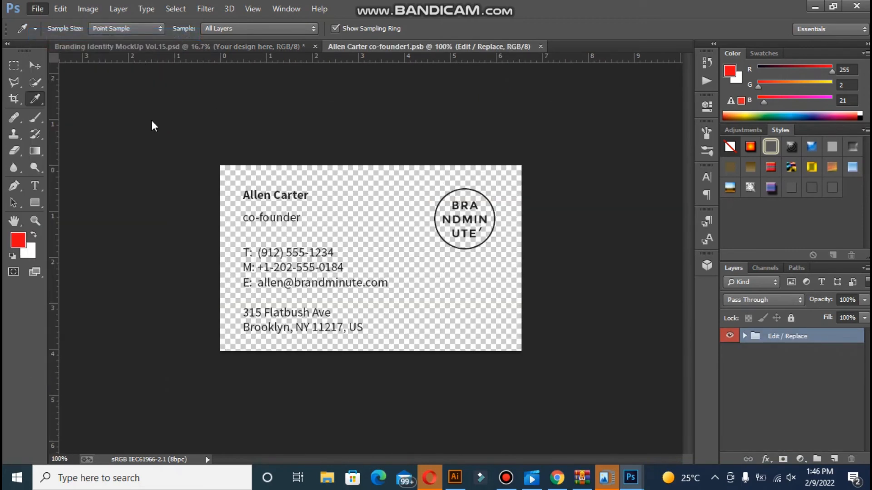
click(134, 32)
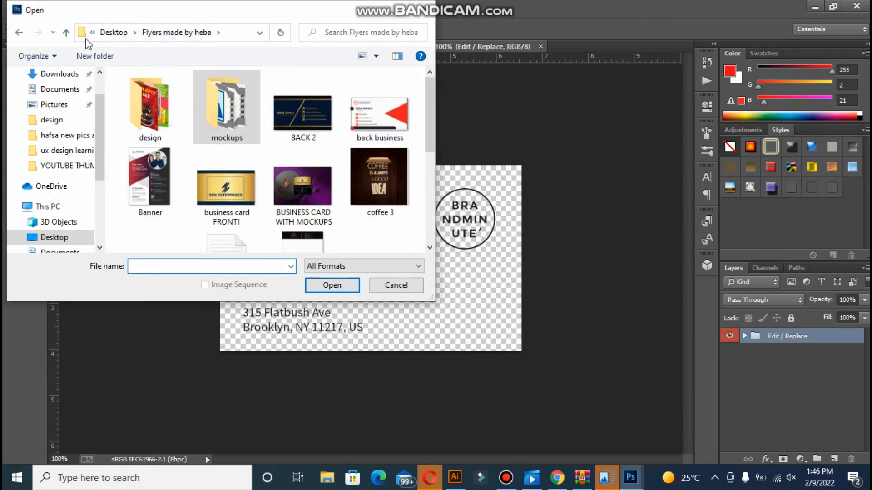
click(106, 32)
double_click(150, 107)
double_click(145, 104)
click(383, 208)
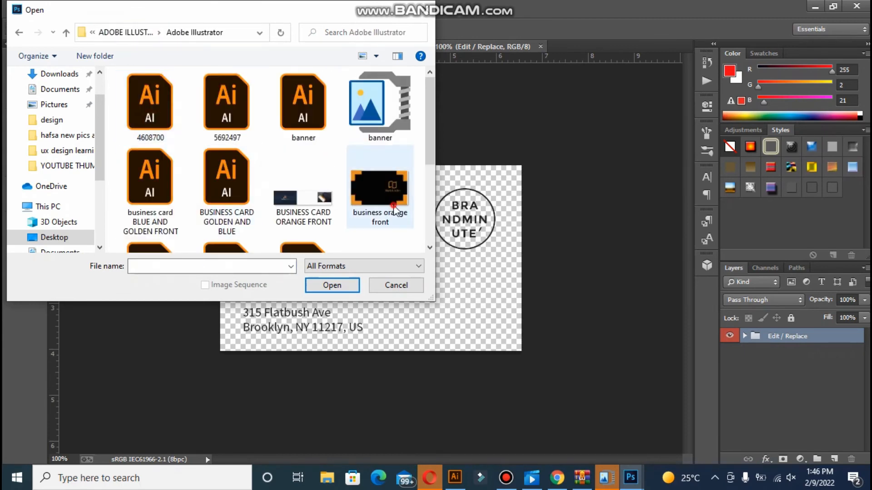
click(336, 285)
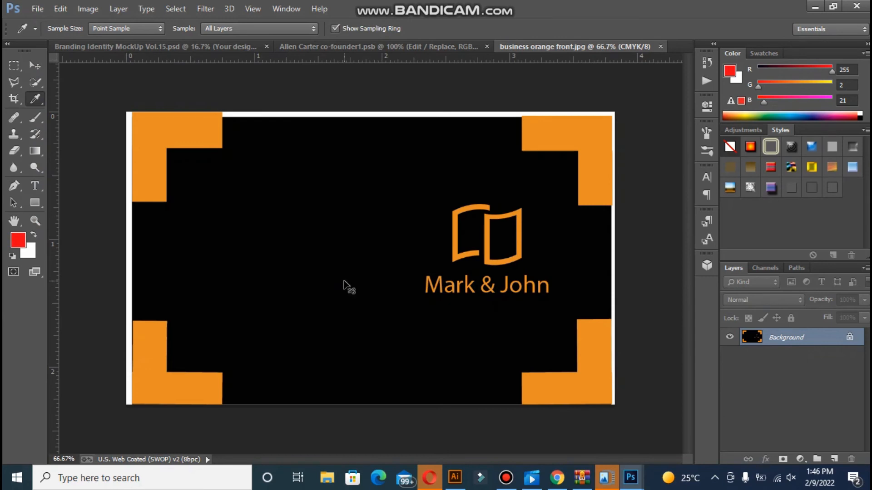
Copy the whole black card front into the business card smart object and scale it down to about 41%.
key(ctrl+a)
drag(344, 281, 367, 171)
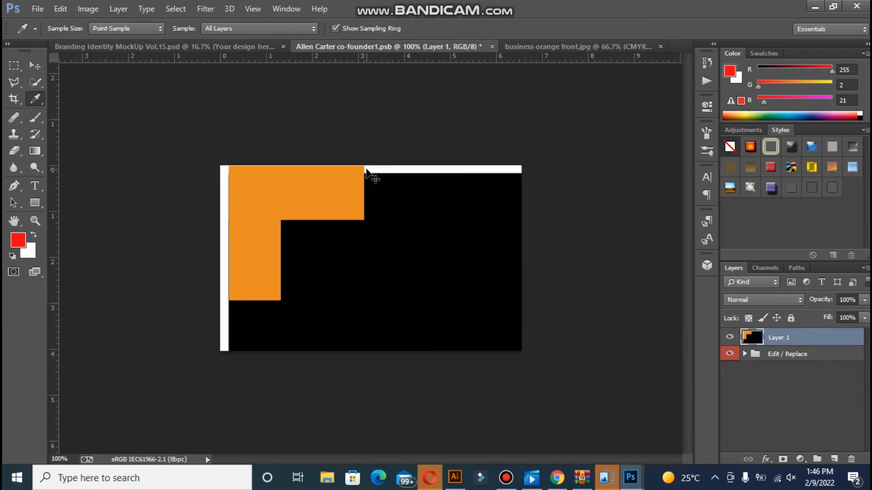
key(ctrl+t)
drag(221, 167, 434, 340)
key(ctrl+z)
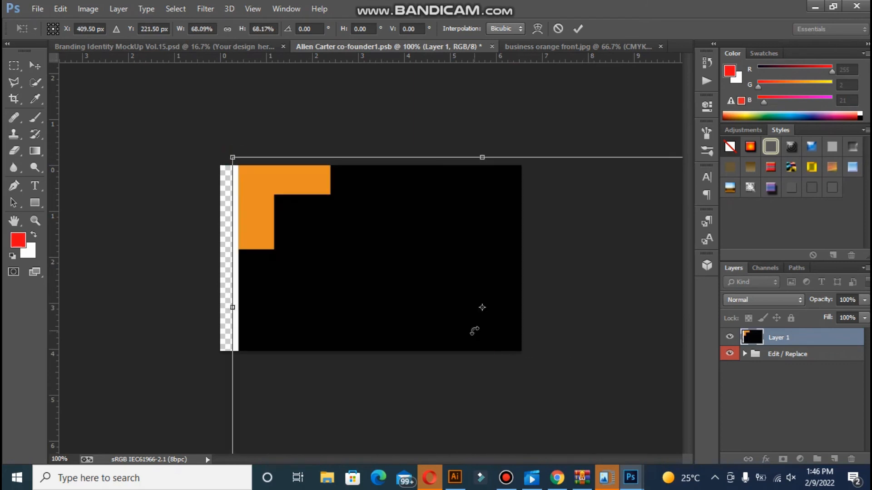
drag(235, 155, 472, 298)
drag(484, 334, 186, 176)
drag(234, 193, 298, 248)
drag(493, 193, 533, 169)
drag(424, 259, 411, 249)
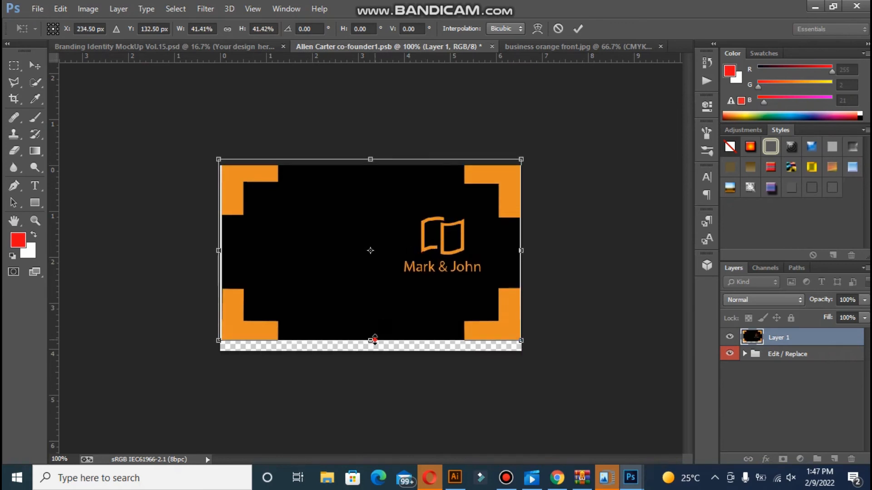
Enlarge and reposition the card front artwork to about 45% width and 43% height so it nearly fills the card canvas.
mouse_move(374, 340)
mouse_down()
mouse_move(372, 352)
mouse_move(372, 336)
mouse_up()
drag(522, 341, 541, 367)
drag(417, 271, 401, 277)
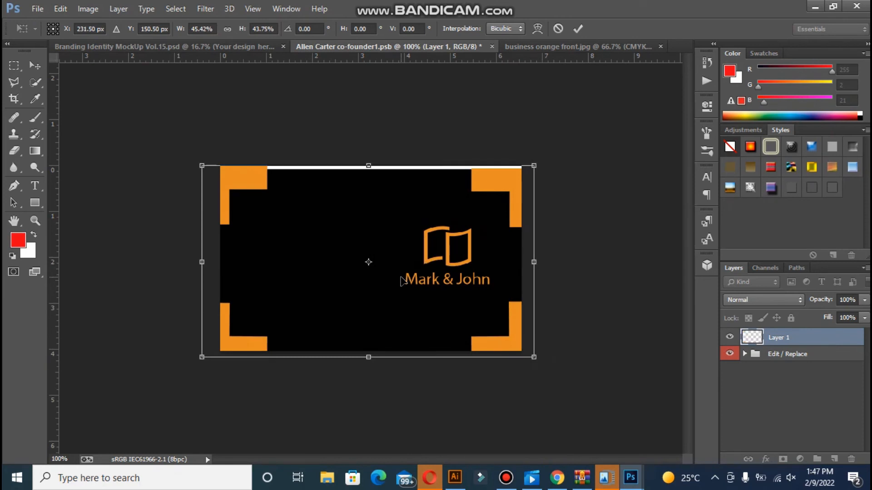
drag(534, 163, 516, 179)
drag(475, 217, 480, 196)
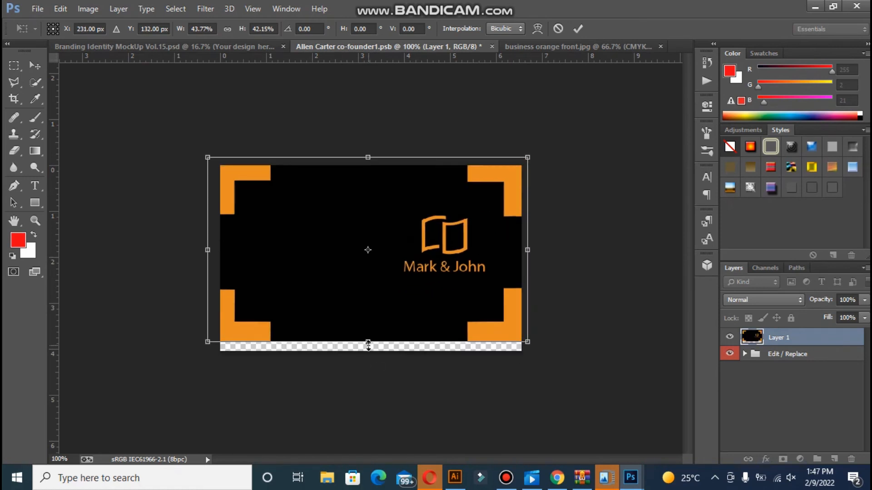
drag(529, 341, 536, 347)
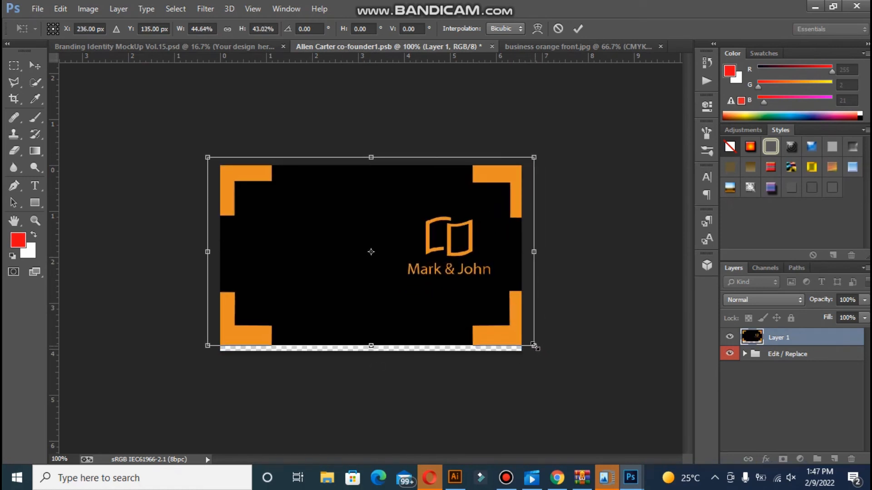
Crop the card document to the artwork, trimming the empty strip at the bottom and the thin outer edges.
click(11, 97)
click(410, 188)
drag(371, 351, 374, 336)
drag(520, 259, 522, 258)
drag(224, 259, 219, 258)
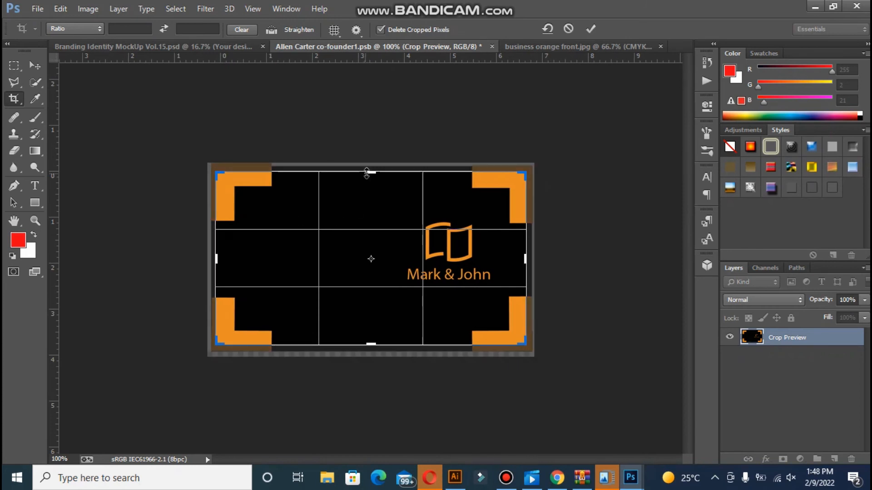
drag(369, 173, 368, 170)
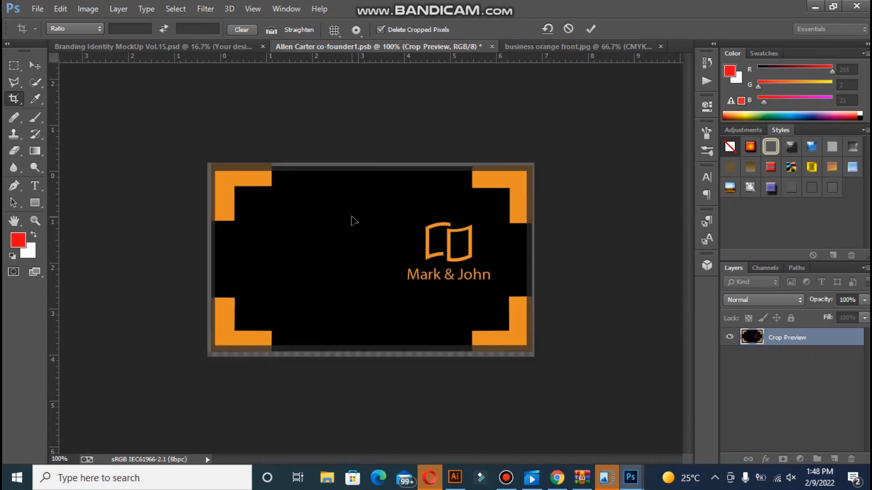
key(Return)
Save and close the card front smart object and return to the branding mockup.
click(492, 46)
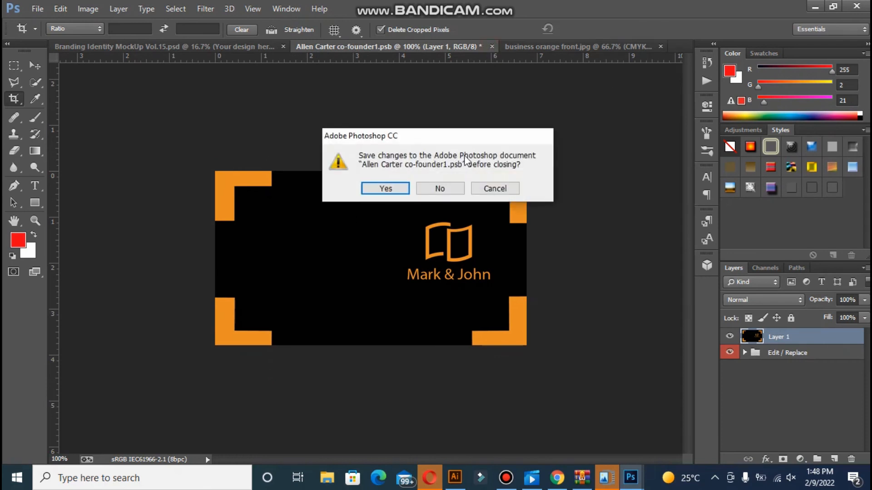
click(395, 189)
click(282, 47)
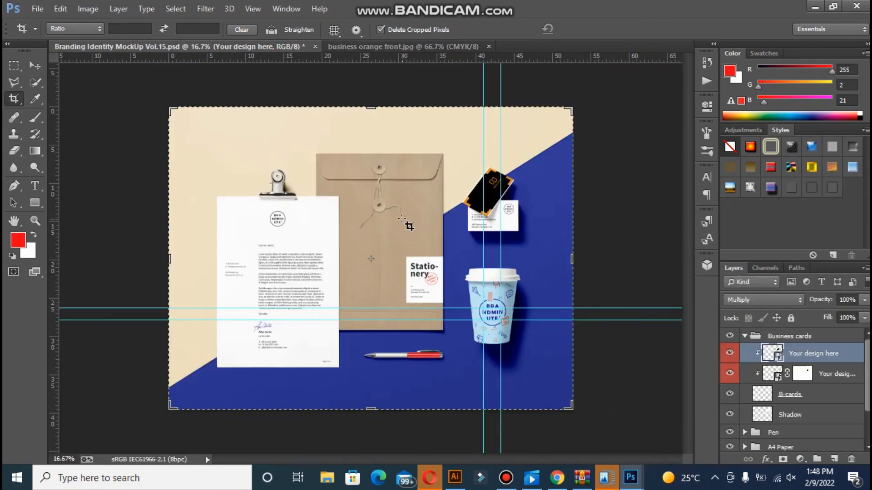
Open the second business card's smart object and the "orange back business-01" image.
double_click(780, 379)
click(486, 220)
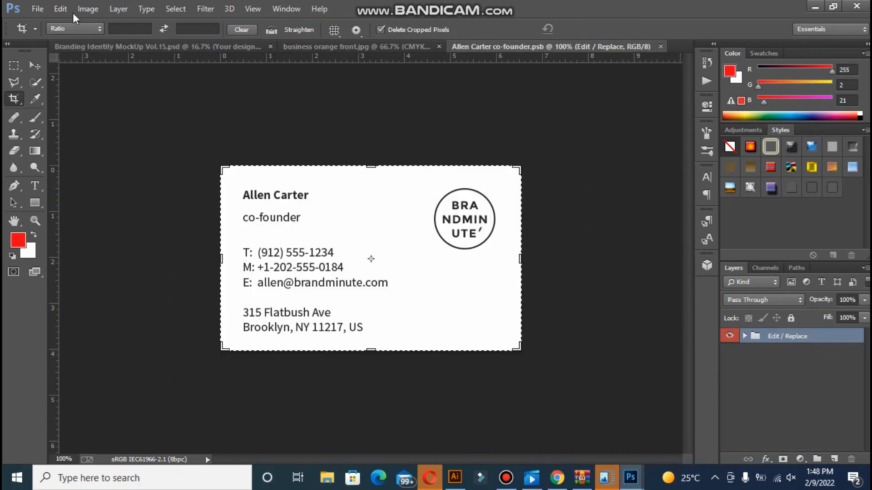
click(37, 9)
click(55, 33)
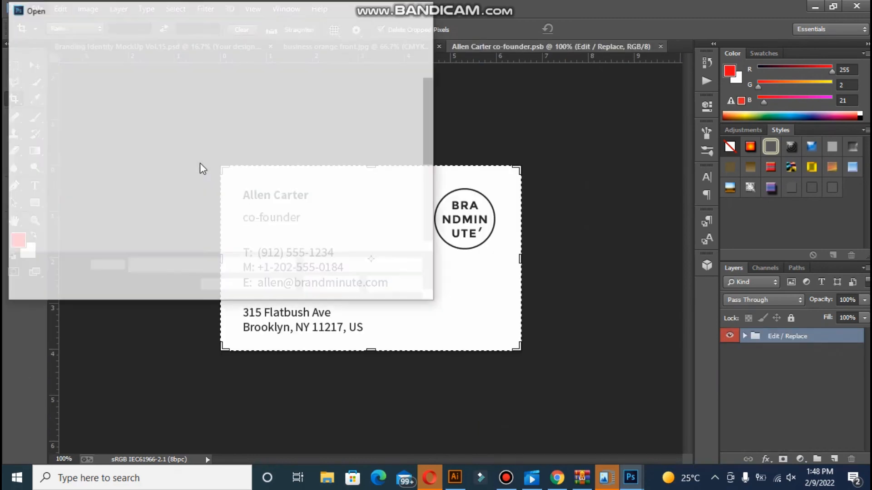
click(426, 157)
click(386, 173)
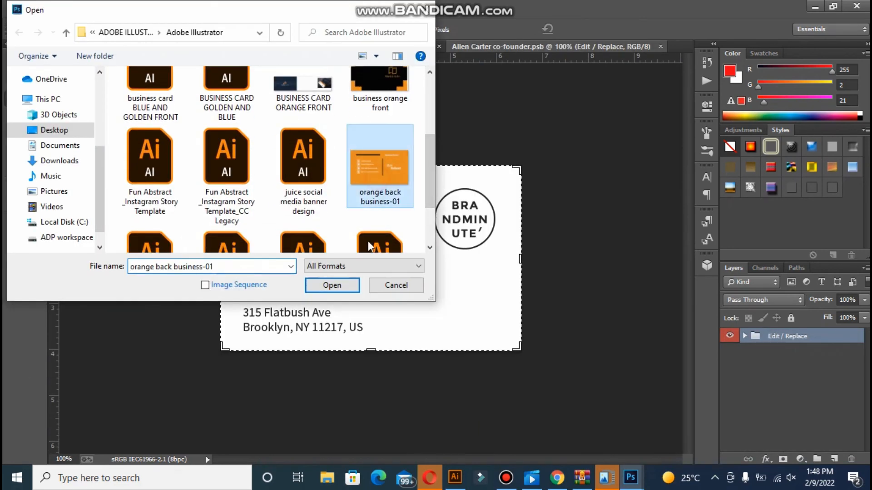
click(332, 285)
Paste the orange card back into the second business card's smart object, undoing the wrong first paste.
click(412, 46)
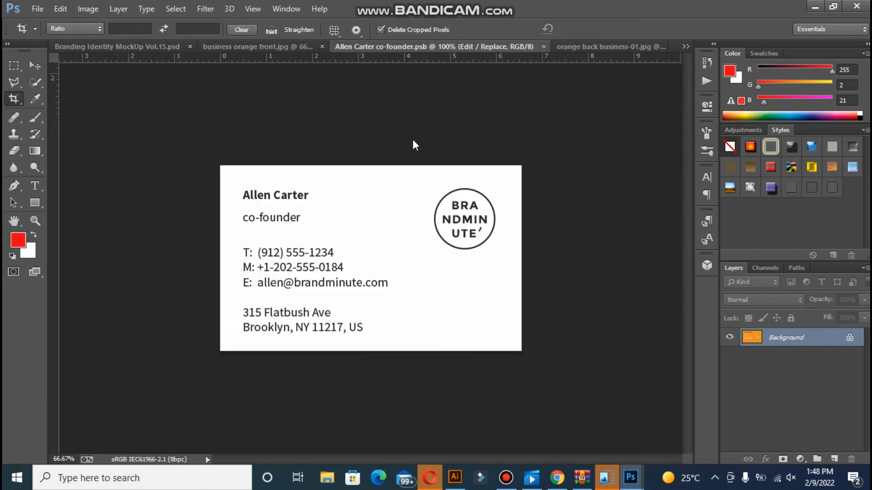
key(ctrl+v)
key(ctrl+z)
click(565, 44)
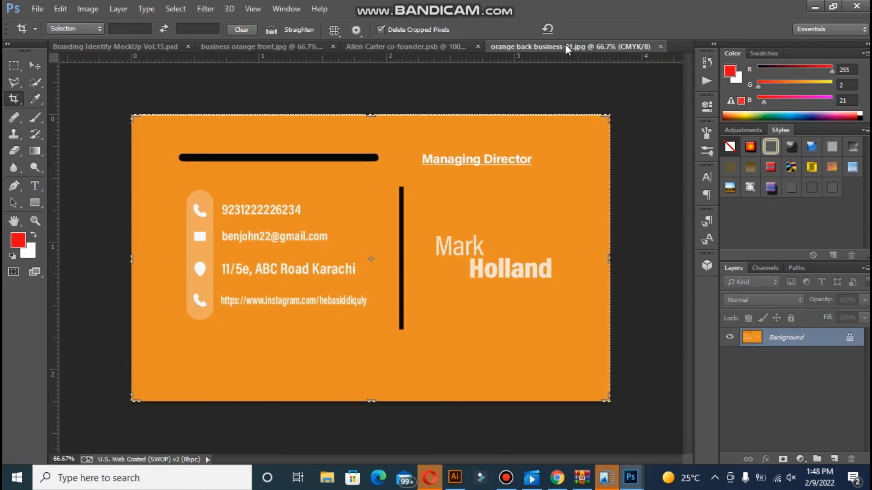
click(419, 46)
key(ctrl+v)
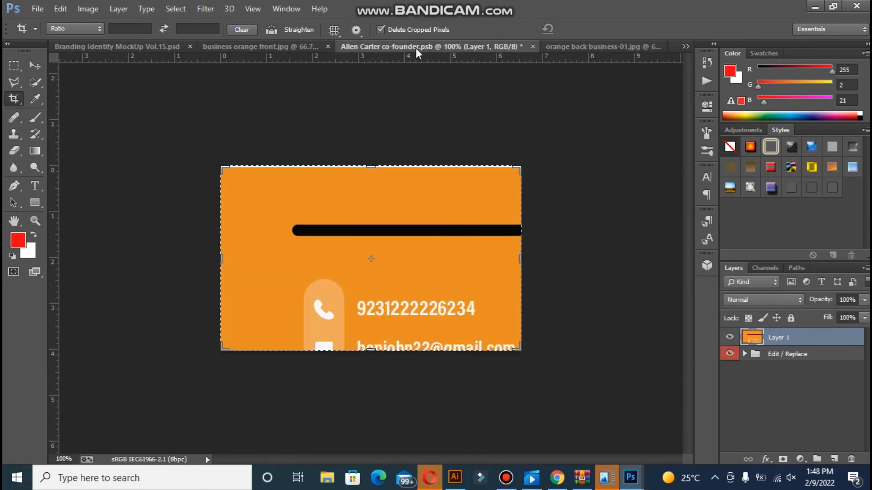
Scale the orange card back to about 45% and position it so it covers the whole card canvas.
key(ctrl+t)
drag(222, 168, 462, 338)
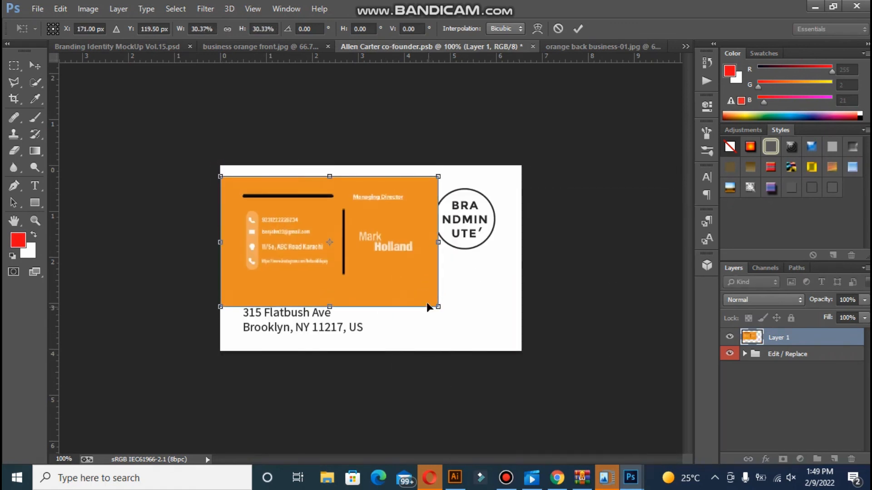
drag(427, 307, 513, 359)
drag(525, 176, 542, 157)
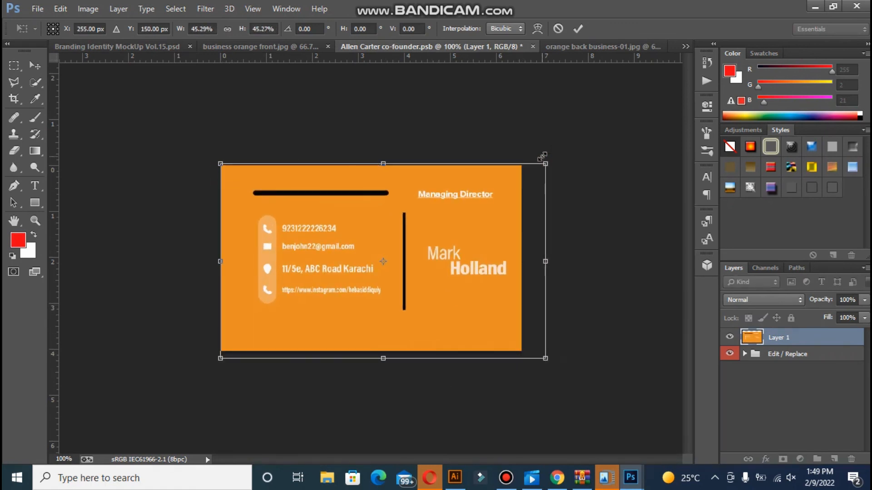
key(Return)
key(c)
click(448, 196)
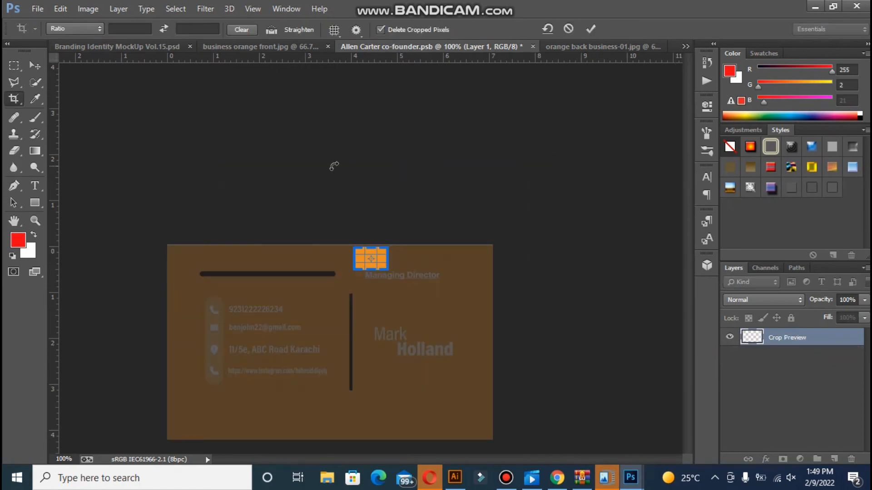
click(18, 67)
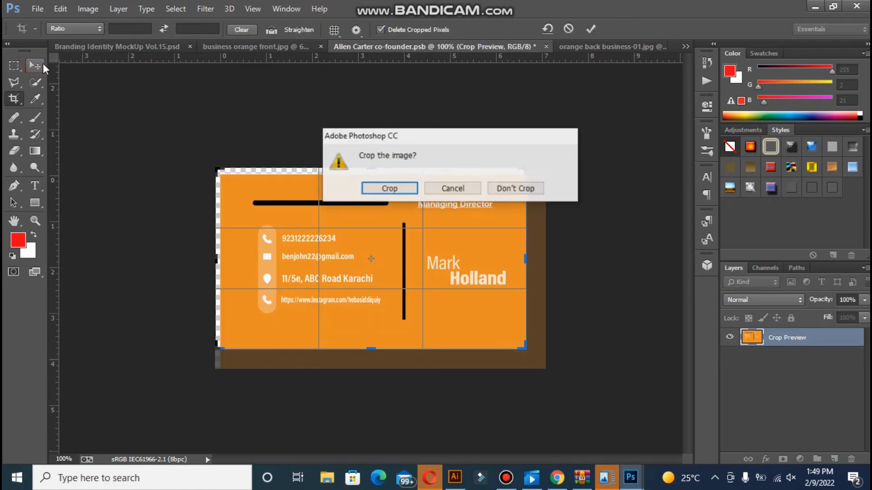
click(515, 189)
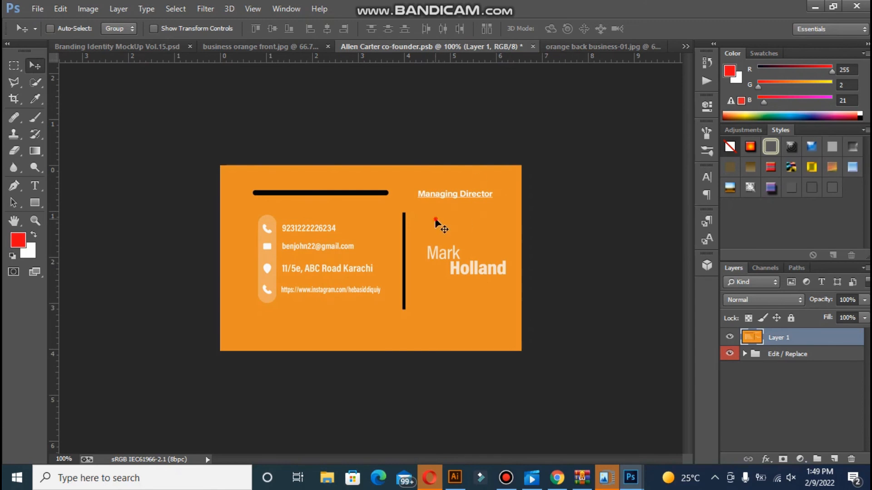
Shift the orange card back slightly down, then save and close its smart object to update the mockup.
drag(434, 233, 439, 209)
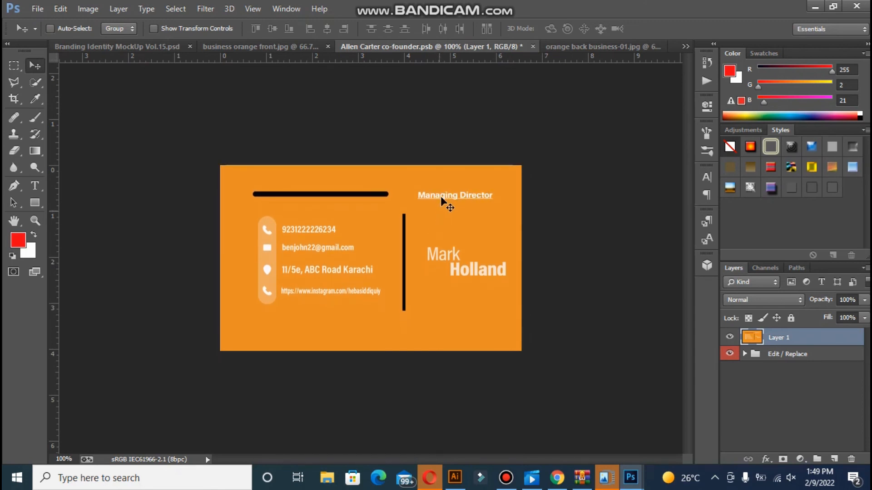
click(533, 46)
click(427, 189)
click(256, 50)
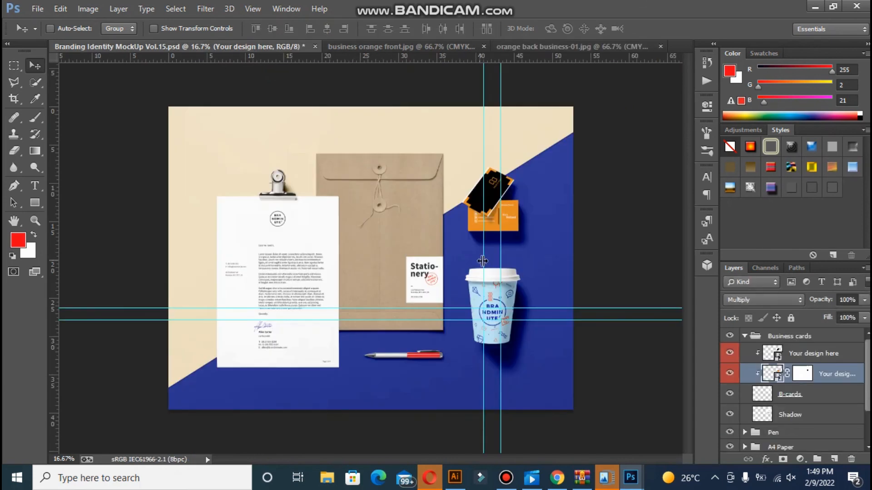
Collapse the Business cards group and expand the A4 Paper group, dismissing the layer style settings.
click(744, 337)
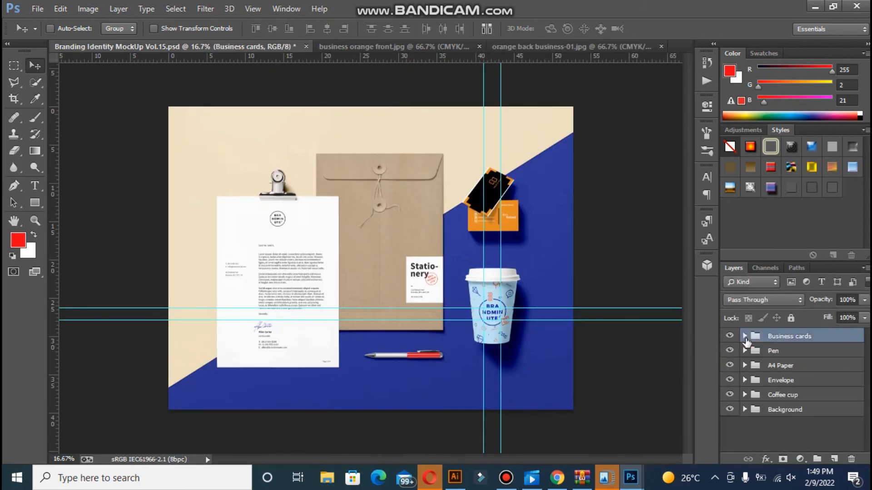
click(757, 367)
double_click(743, 368)
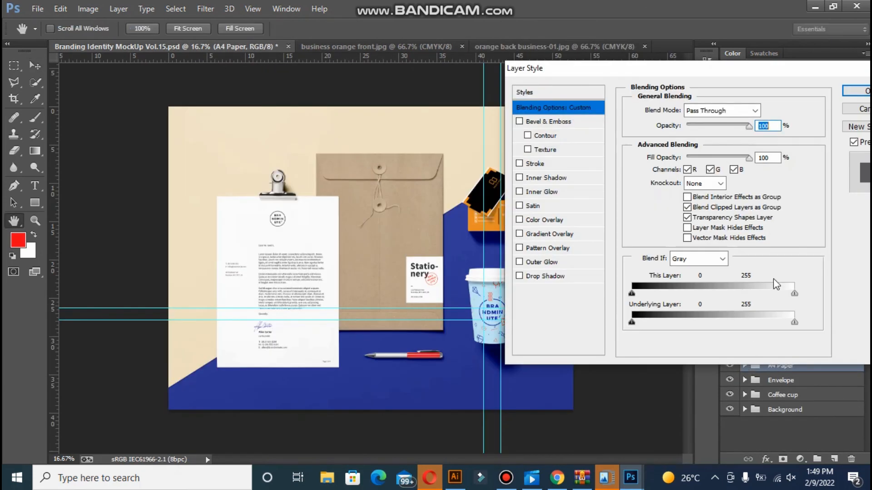
click(857, 119)
click(745, 366)
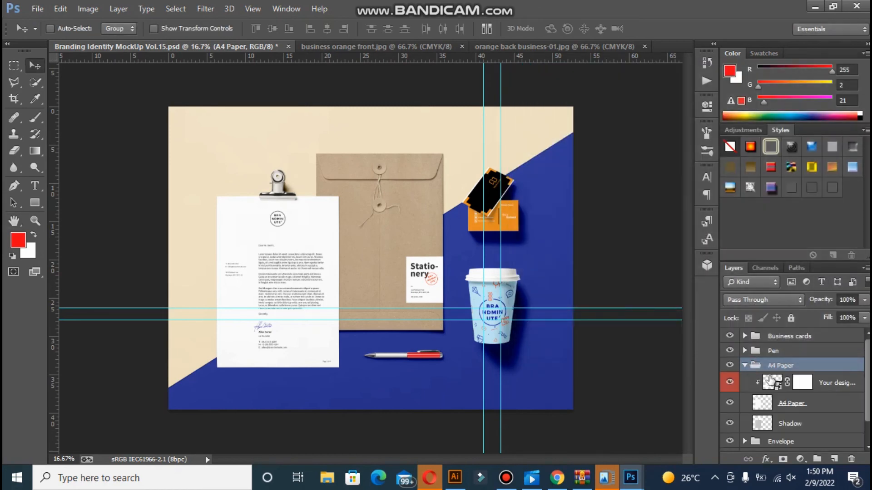
Check the letterhead in Illustrator, then open the A4 Paper design's smart object in Photoshop without updating its text layers.
click(454, 478)
click(730, 51)
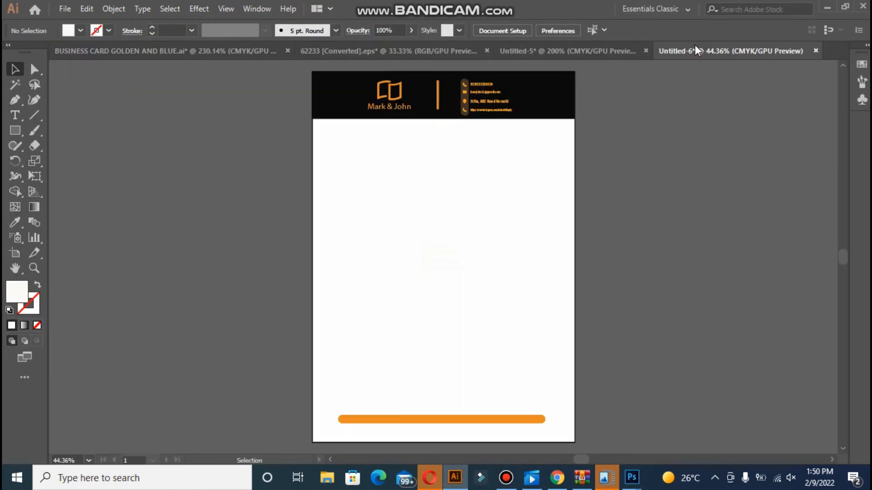
click(632, 478)
click(631, 447)
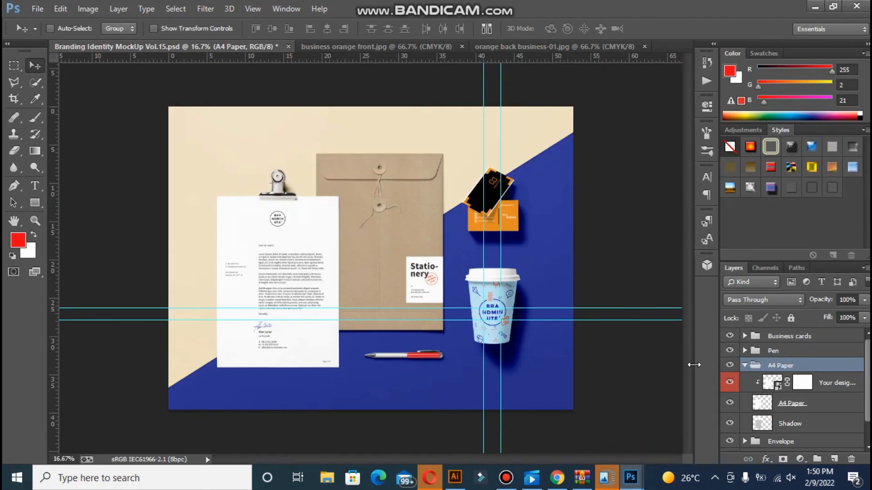
double_click(771, 387)
click(483, 223)
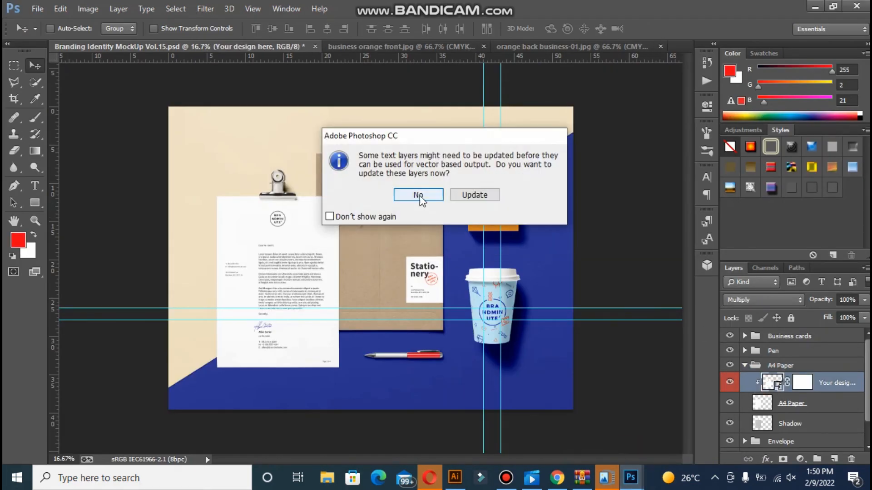
click(416, 196)
Open lettr.jpg from the flyers folder on the Desktop and copy the whole letterhead image.
click(37, 8)
click(46, 33)
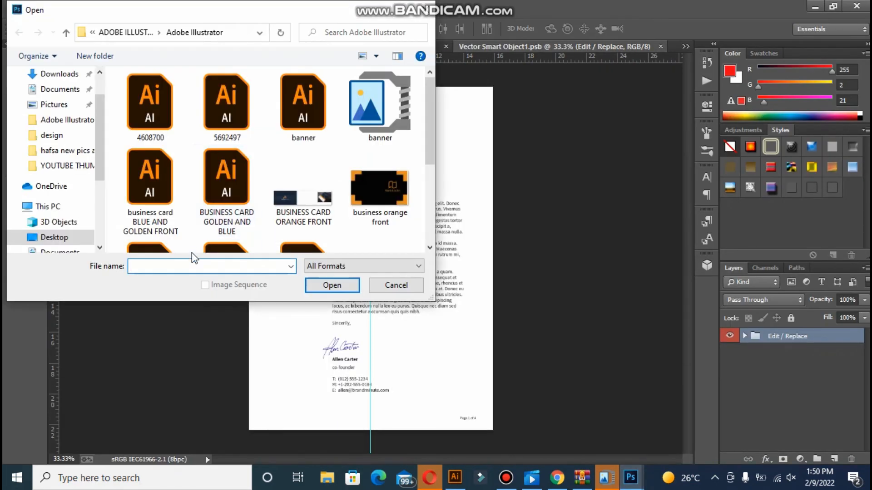
click(125, 32)
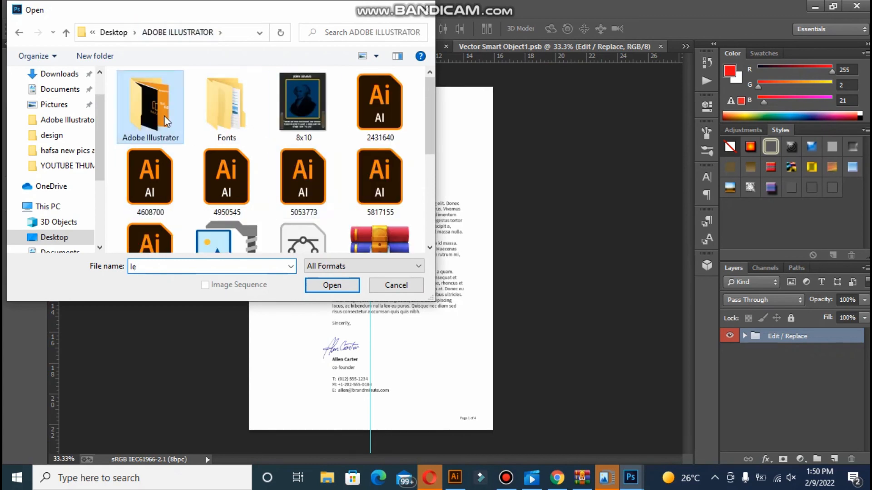
click(117, 32)
double_click(150, 191)
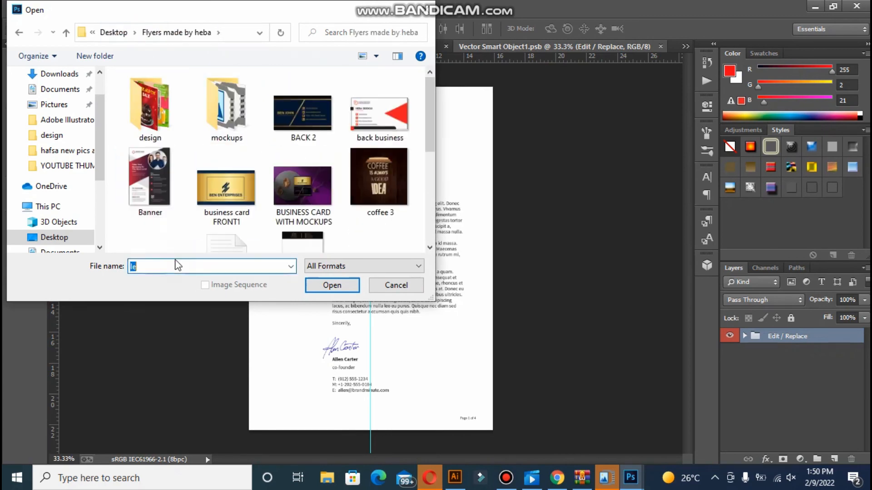
double_click(284, 246)
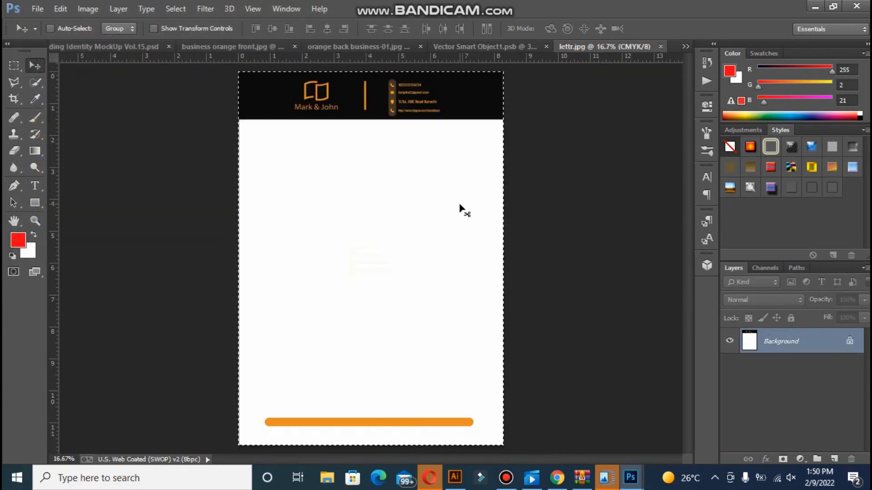
Paste the letterhead into the A4 paper smart object and scale it down to cover the whole page.
click(488, 44)
key(ctrl+v)
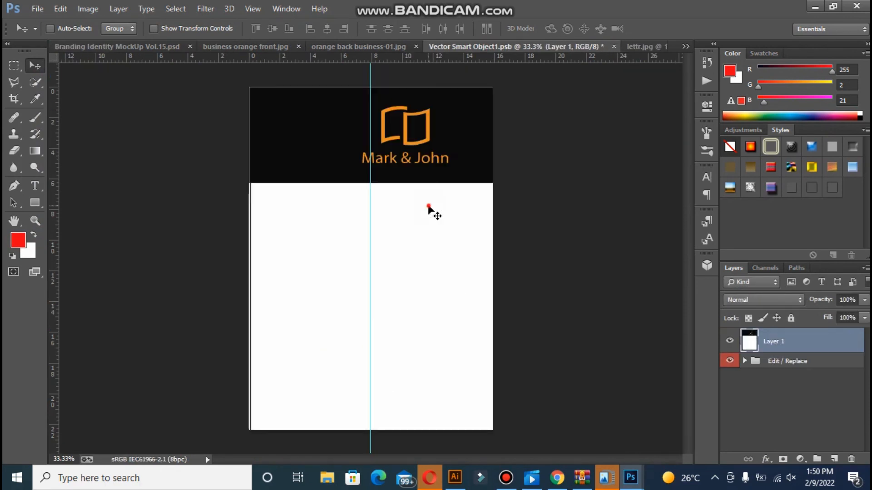
key(ctrl+t)
drag(253, 85, 286, 142)
drag(337, 199, 296, 131)
drag(230, 84, 276, 97)
drag(438, 354, 493, 430)
key(Return)
Save and close the A4 paper smart object to update the mockup, and close lettr.jpg.
click(614, 46)
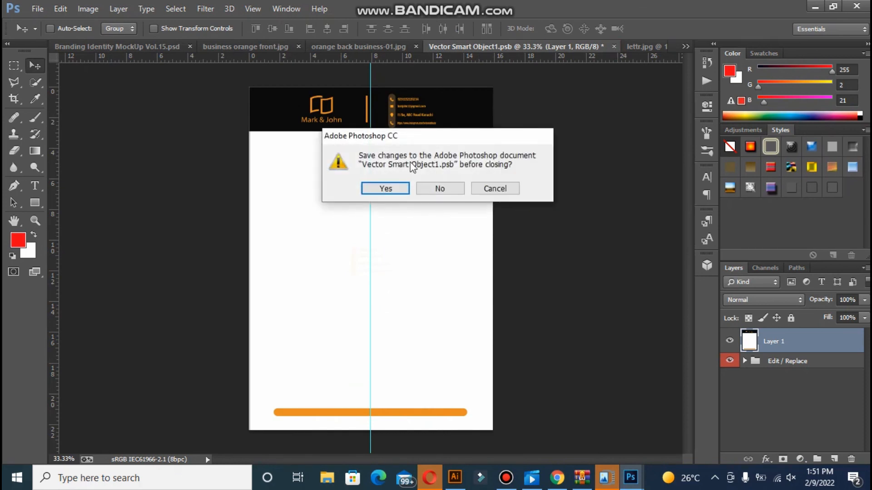
click(377, 189)
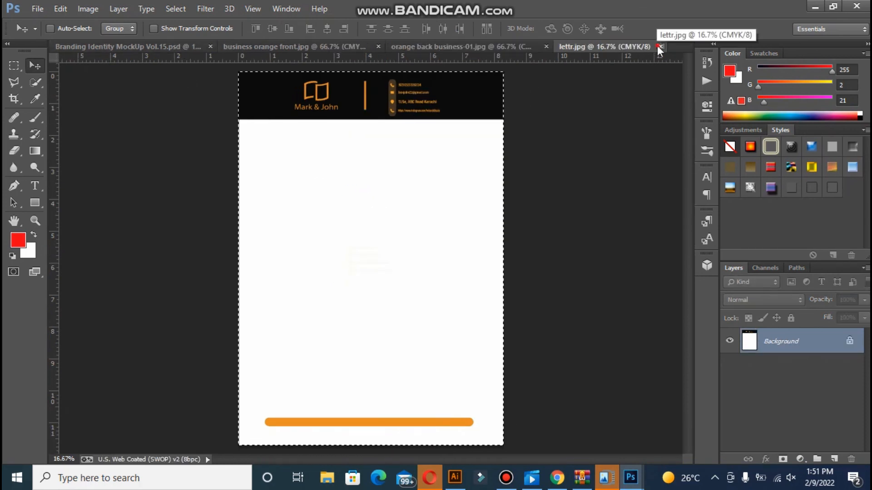
click(661, 46)
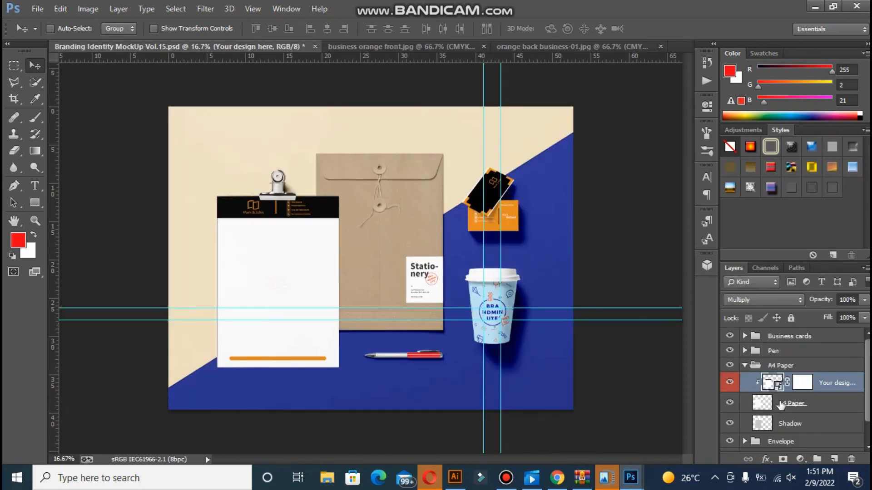
Collapse the A4 Paper and Envelope groups and open the coffee cup's visible design smart object.
scroll(780, 405, down, 1)
click(746, 351)
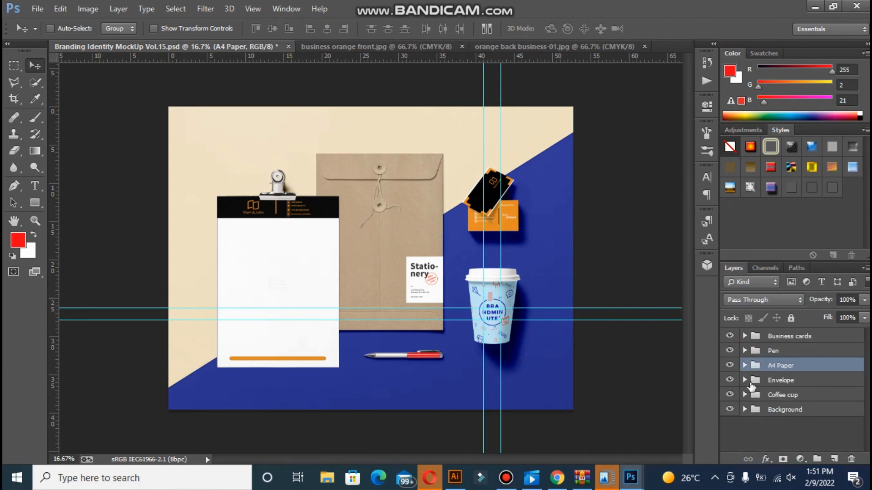
click(745, 381)
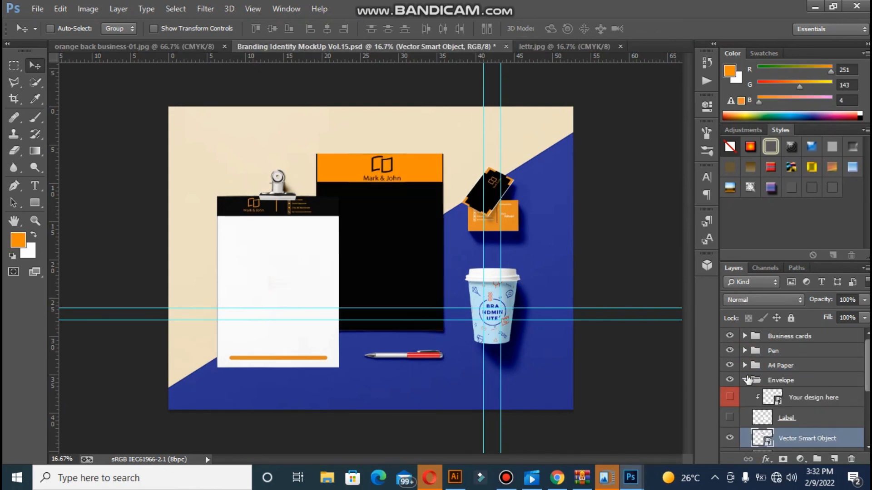
click(746, 380)
click(745, 395)
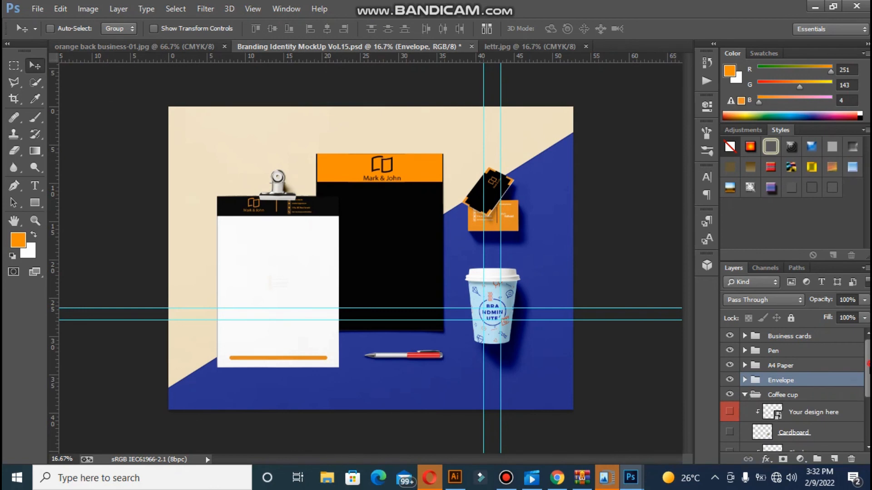
scroll(795, 391, down, 3)
double_click(778, 387)
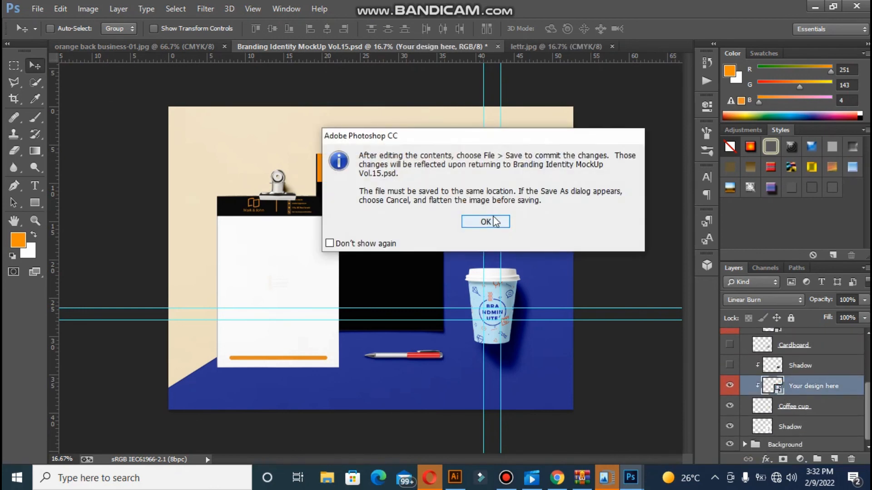
click(490, 222)
Draw a rectangle of about 570 by 591 px covering the cup design canvas and fill it with black.
click(33, 203)
mouse_move(188, 70)
mouse_down()
mouse_move(539, 422)
mouse_move(552, 447)
mouse_up()
key(ctrl+z)
key(v)
key(ctrl+t)
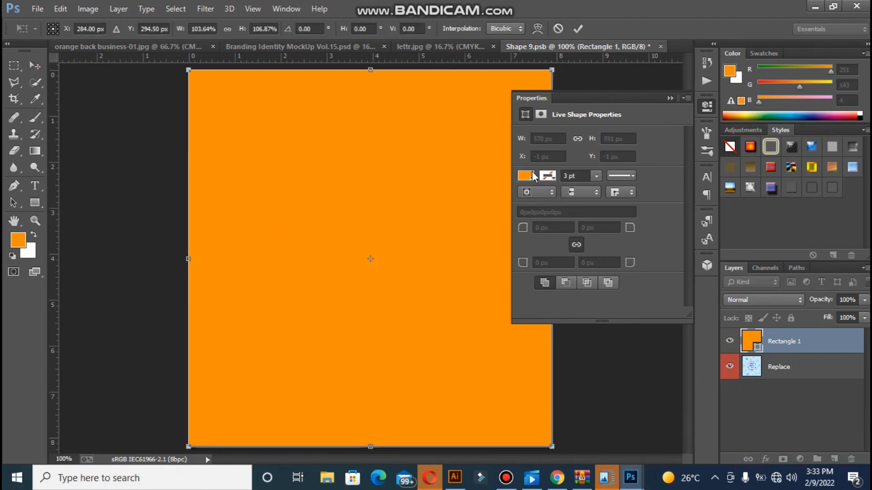
key(Return)
click(526, 175)
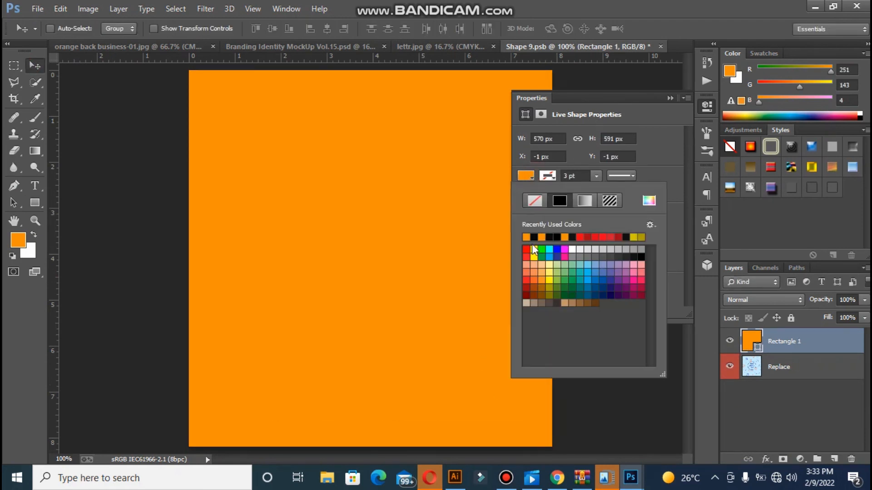
click(532, 245)
click(455, 477)
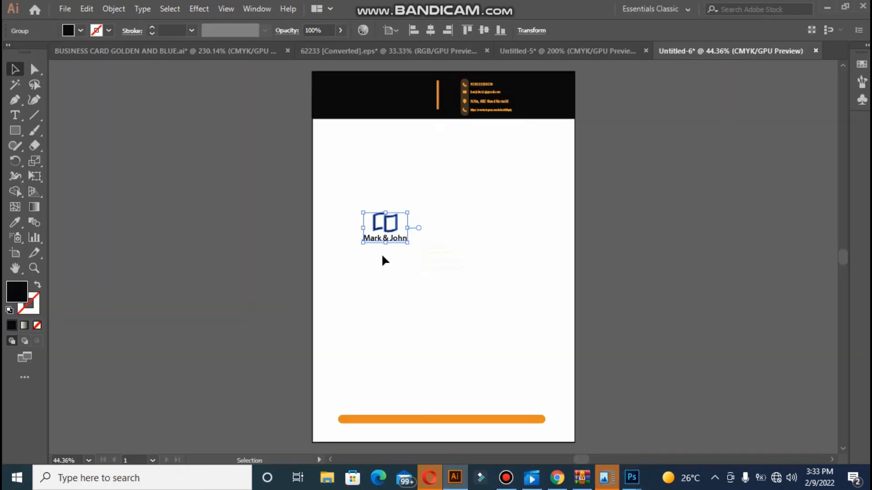
double_click(25, 301)
click(432, 156)
click(552, 159)
click(630, 477)
key(ctrl+v)
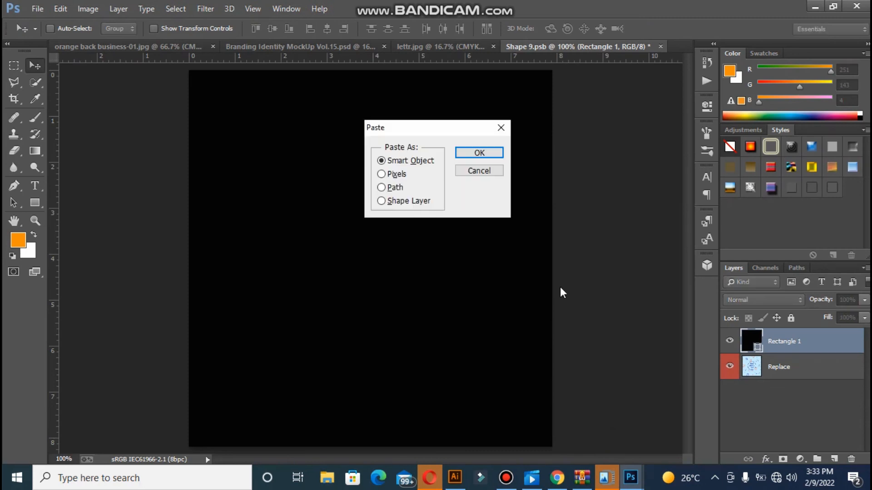
click(493, 154)
drag(401, 236, 463, 194)
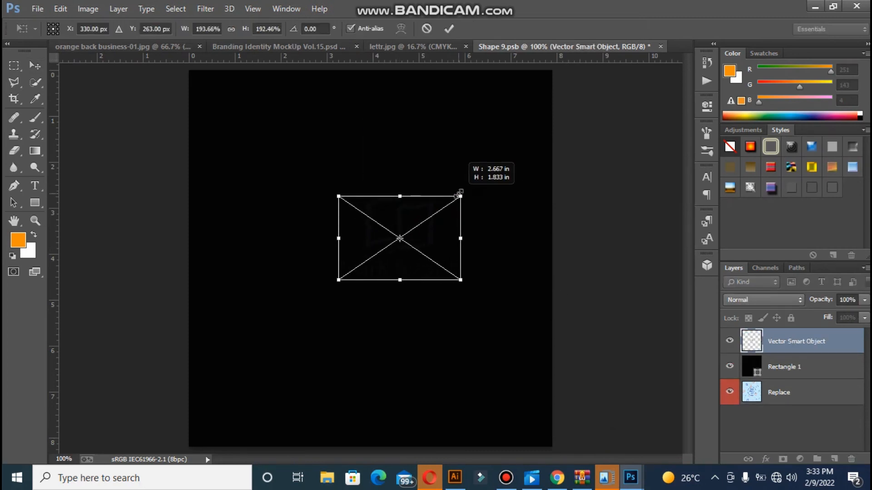
Recolour the Mark & John logo orange in Illustrator, copy it, and return to Photoshop.
click(455, 477)
click(388, 222)
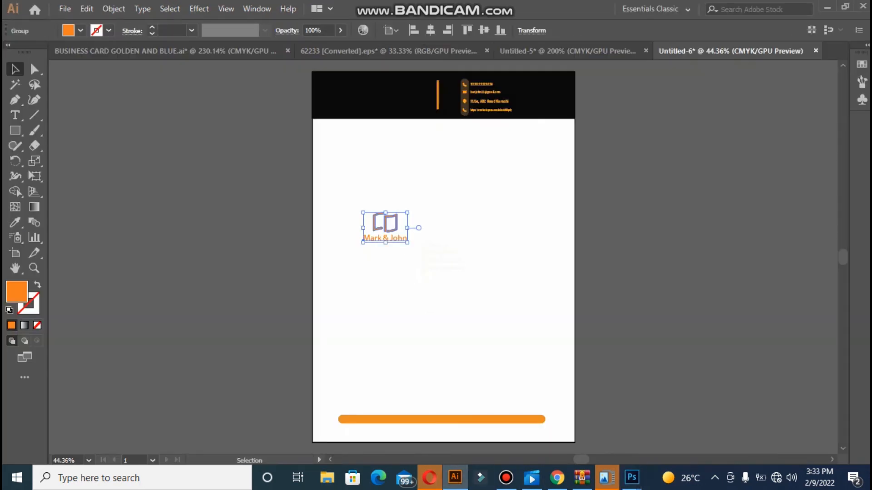
click(630, 476)
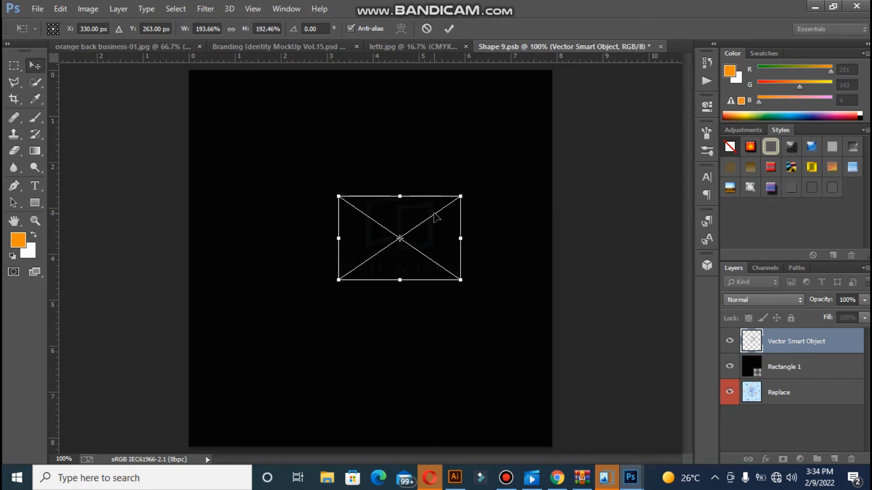
Cancel the pending dark logo placement and paste the orange logo as a smart object near the middle of the canvas.
key(Escape)
key(ctrl+v)
click(473, 151)
drag(402, 235, 373, 255)
key(ctrl+minus)
key(Return)
Centre the orange logo on the canvas both ways, then save and close the cup's smart object.
click(14, 66)
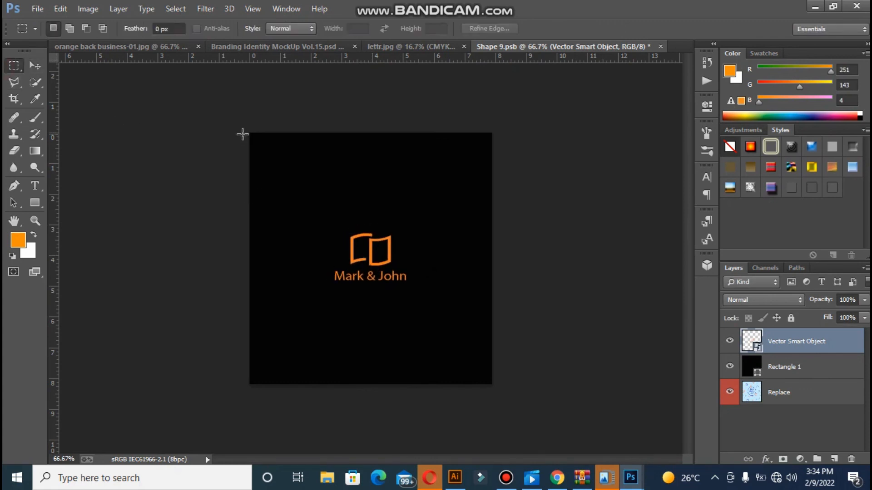
drag(243, 134, 504, 390)
key(v)
click(279, 28)
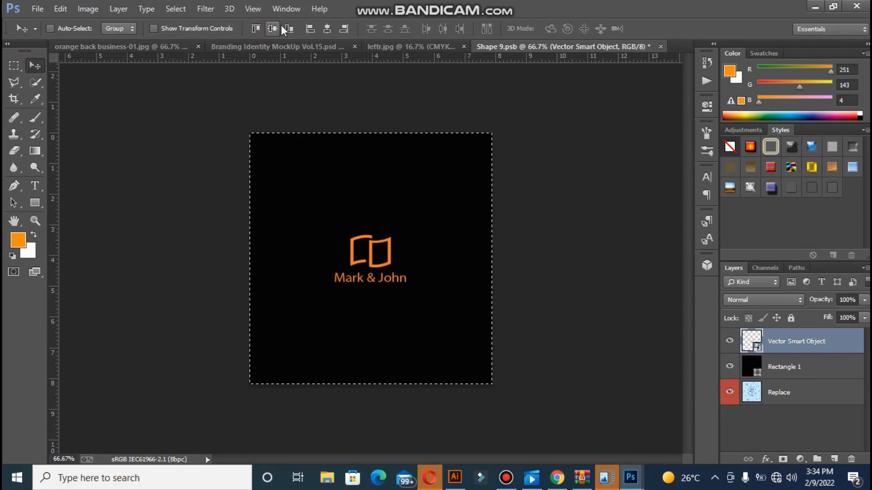
click(327, 28)
key(ctrl+d)
click(661, 46)
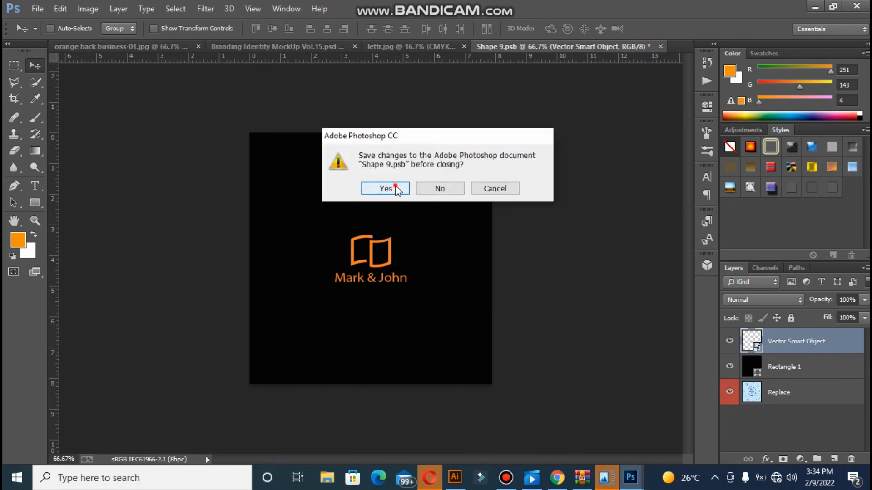
click(385, 188)
Remove the vertical and horizontal guides from the branding mockup.
drag(501, 157, 700, 223)
drag(406, 321, 408, 434)
drag(408, 468, 409, 470)
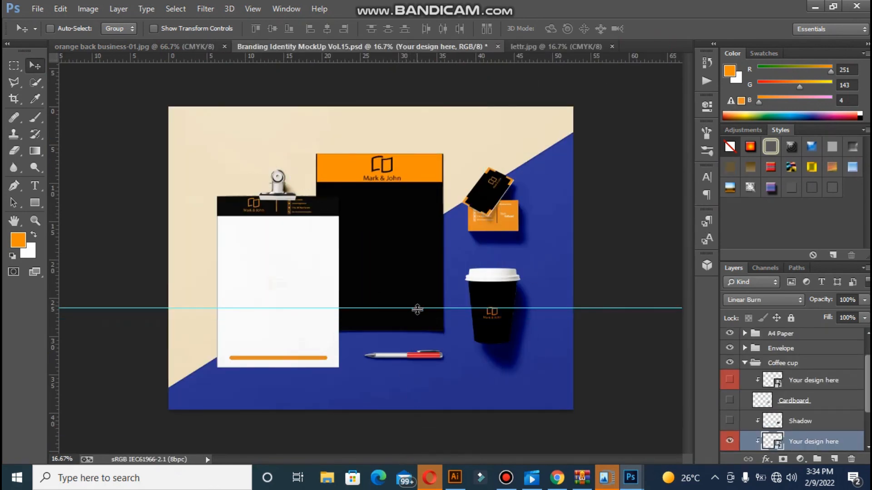
drag(414, 307, 405, 477)
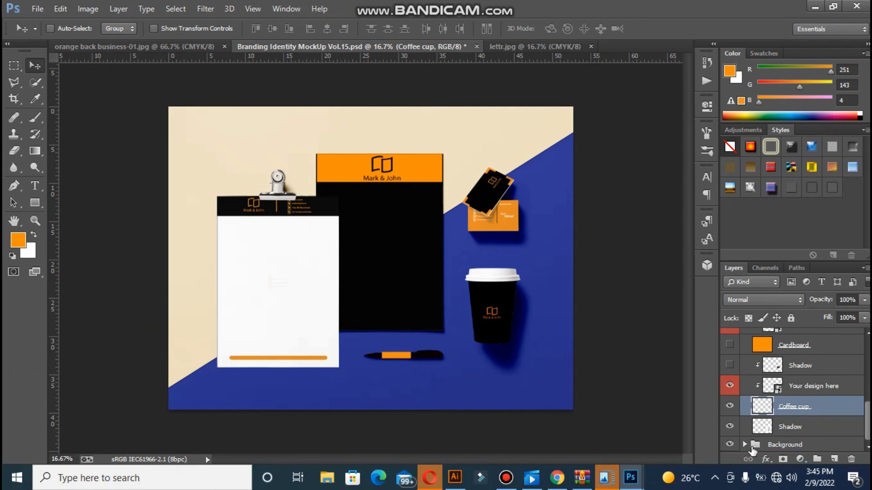
Expand the Background group and hide its One color layer.
click(840, 445)
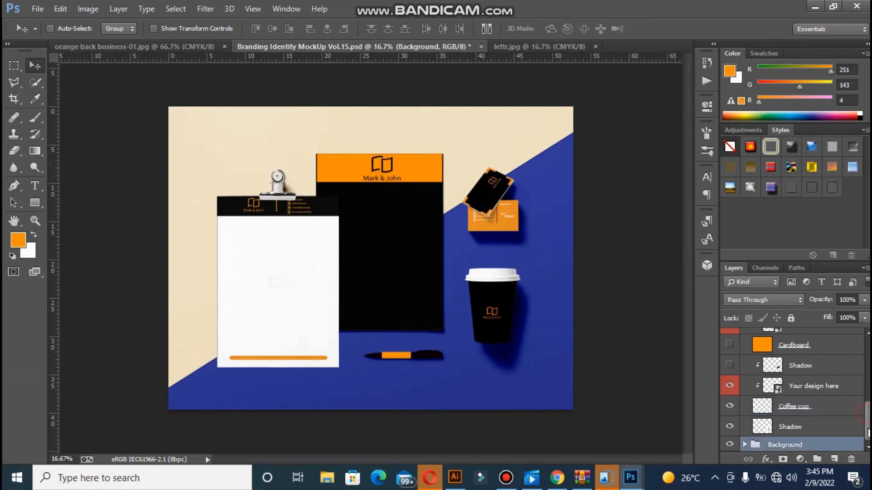
click(745, 445)
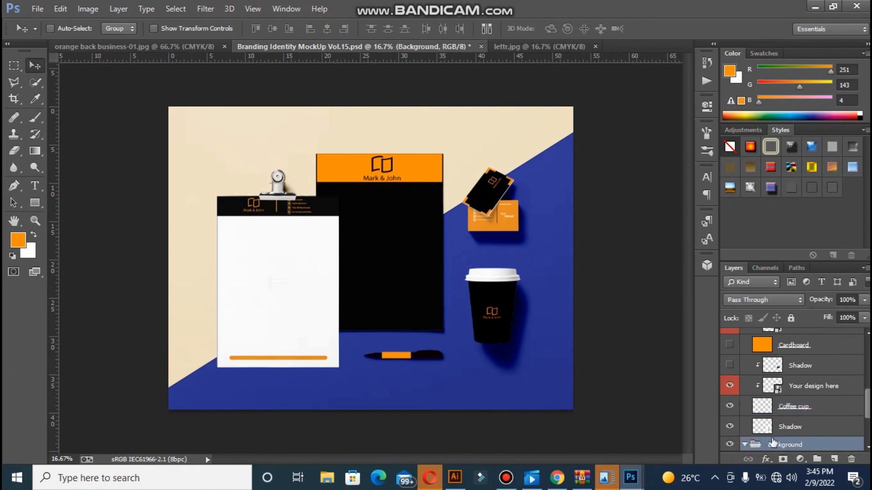
scroll(774, 442, down, 3)
click(761, 421)
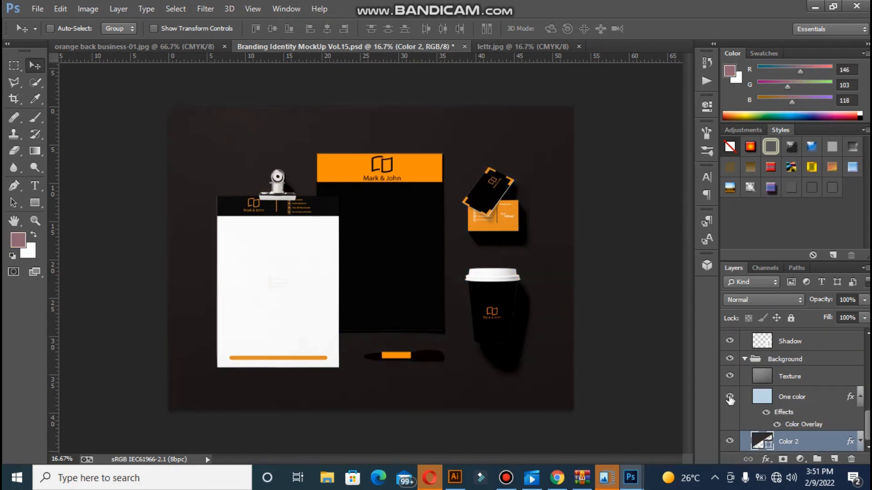
click(729, 398)
click(760, 425)
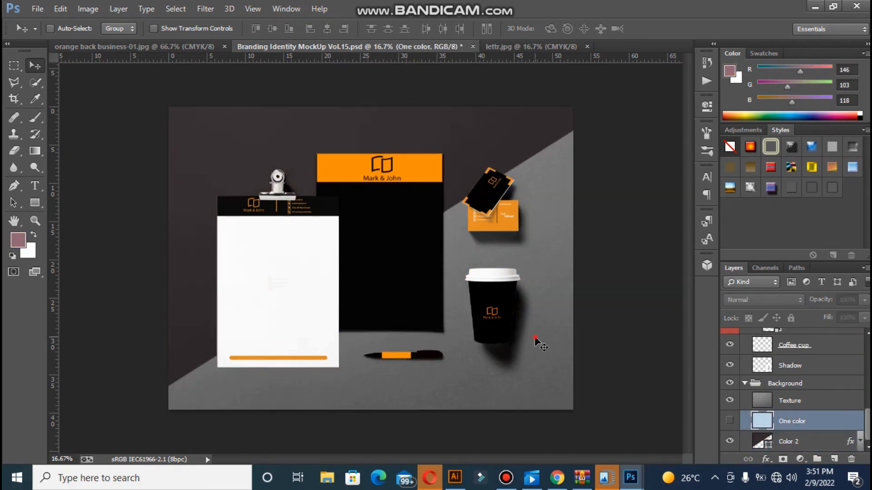
Fill the Background group's Texture layer with the foreground colour #4f4649 and collapse the group.
click(776, 409)
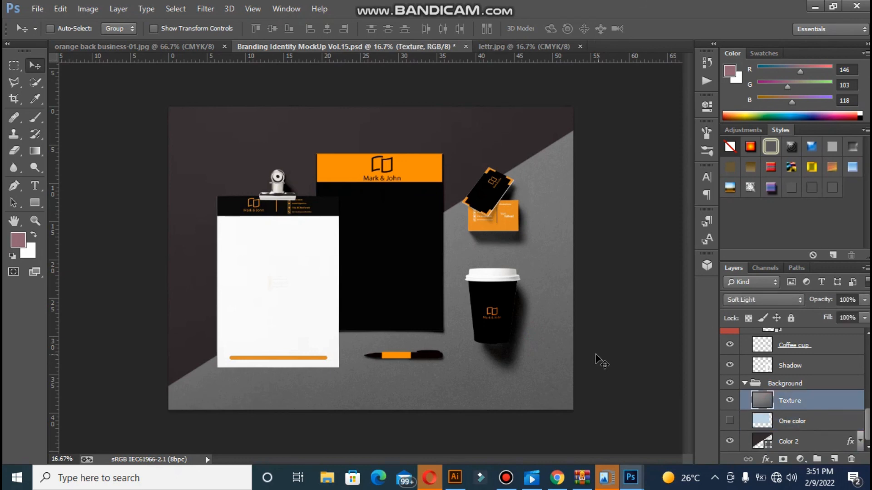
drag(565, 354, 564, 373)
click(15, 245)
click(584, 193)
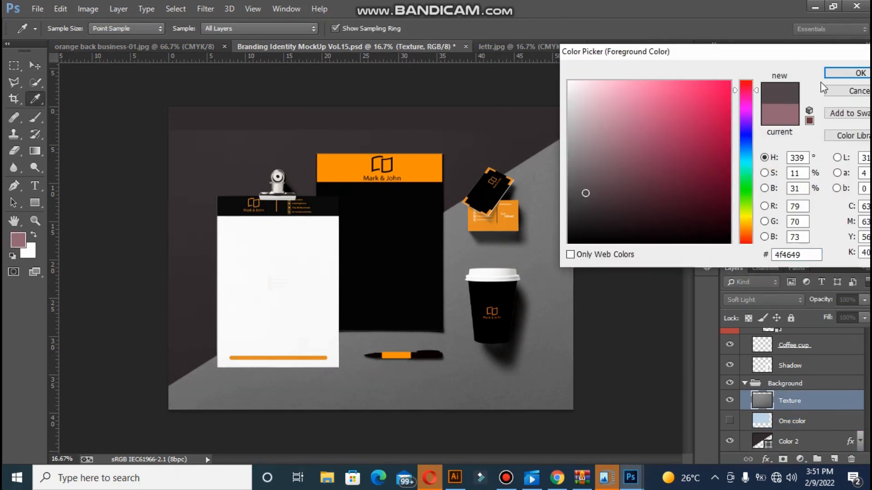
click(829, 72)
key(alt+BackSpace)
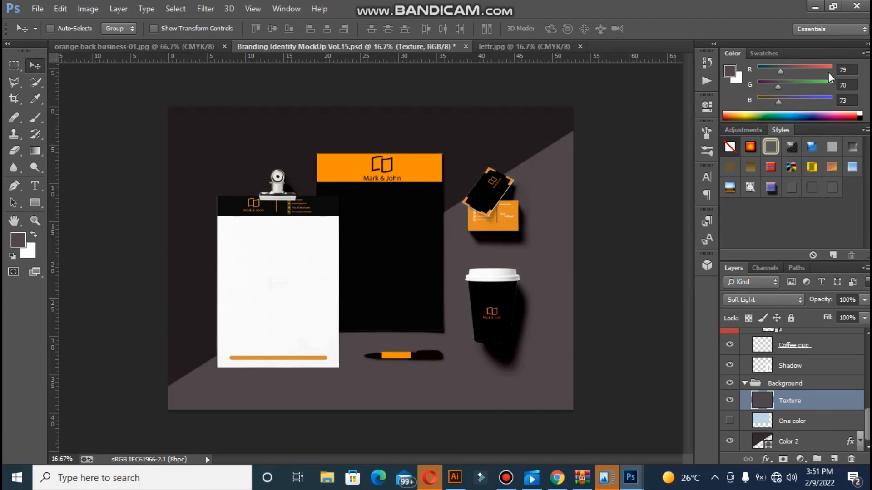
click(744, 383)
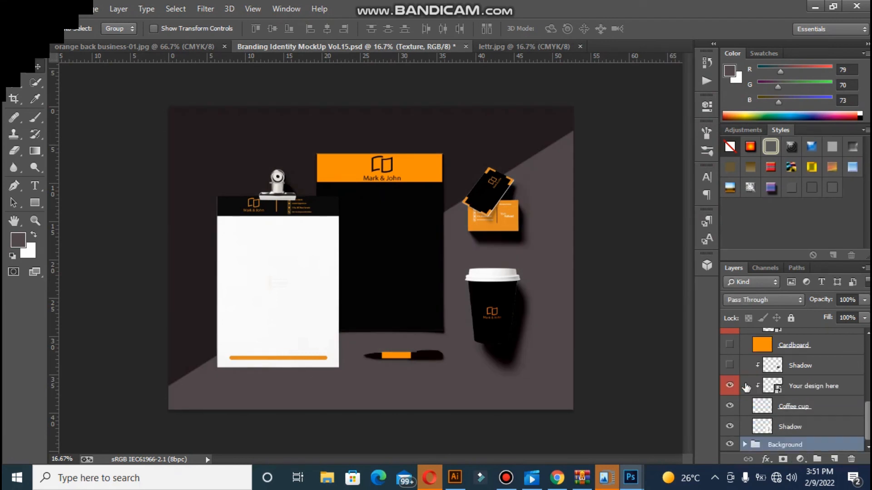